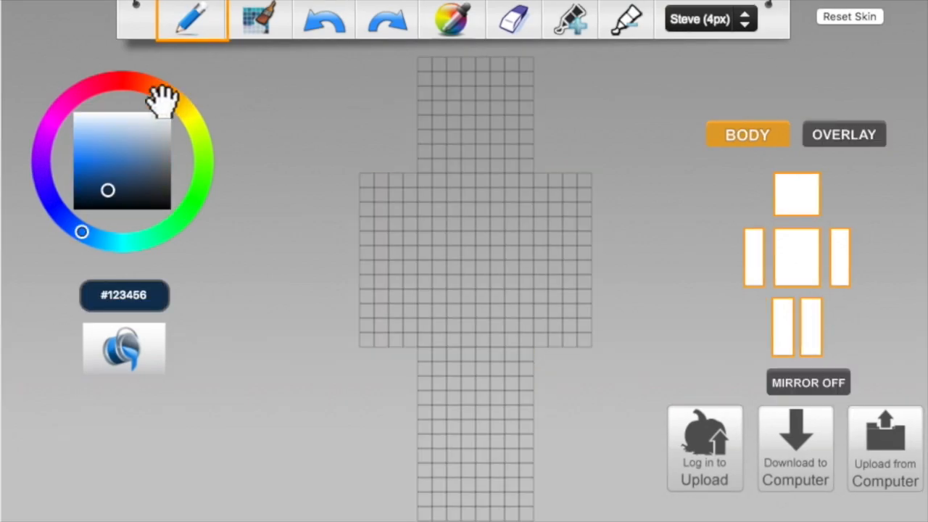
Step: Fill the lower face with skin tone #fedaa9, a block six pixels wide and four pixels high
click(178, 92)
click(155, 81)
click(166, 95)
drag(87, 136, 75, 129)
mouse_move(439, 121)
mouse_down()
mouse_move(438, 161)
mouse_move(501, 160)
mouse_move(509, 132)
mouse_move(464, 148)
mouse_up()
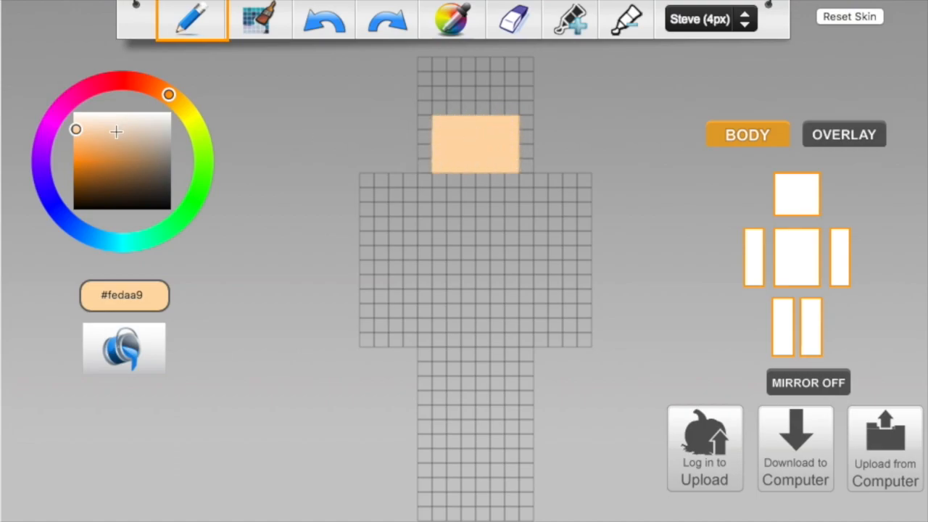
Step: Draw stepped black #000000 eyelashes over both eyes and add white #ffffff outer eye pixels beneath them
drag(118, 130, 321, 217)
drag(450, 137, 431, 137)
click(509, 121)
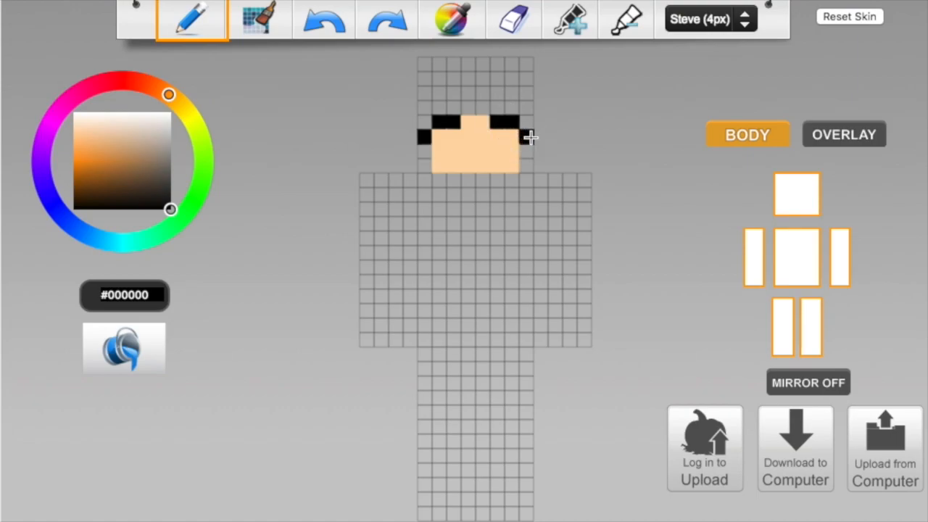
drag(169, 114, 224, 68)
click(441, 139)
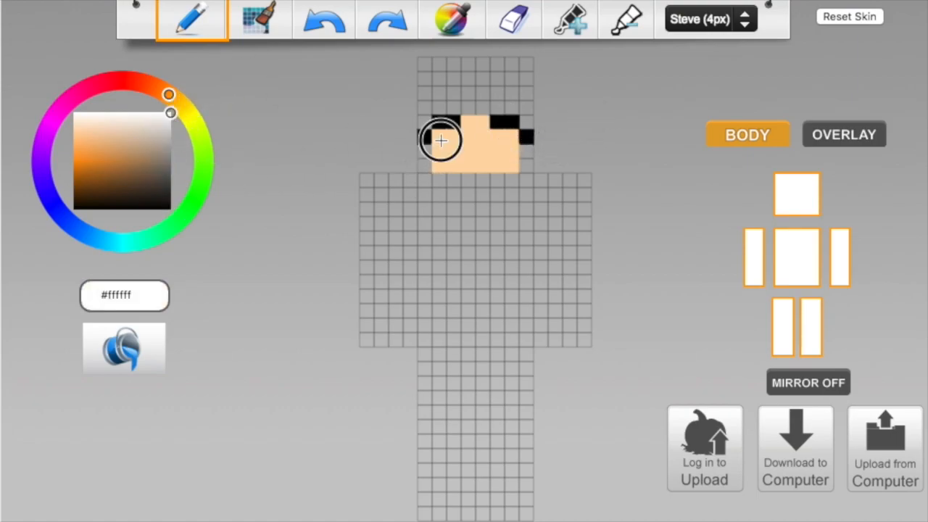
Step: Paint the irises of both eyes coral red beside the eye whites, using #ff8580 and the deeper #ff6c66
click(130, 82)
click(79, 155)
click(46, 131)
click(75, 136)
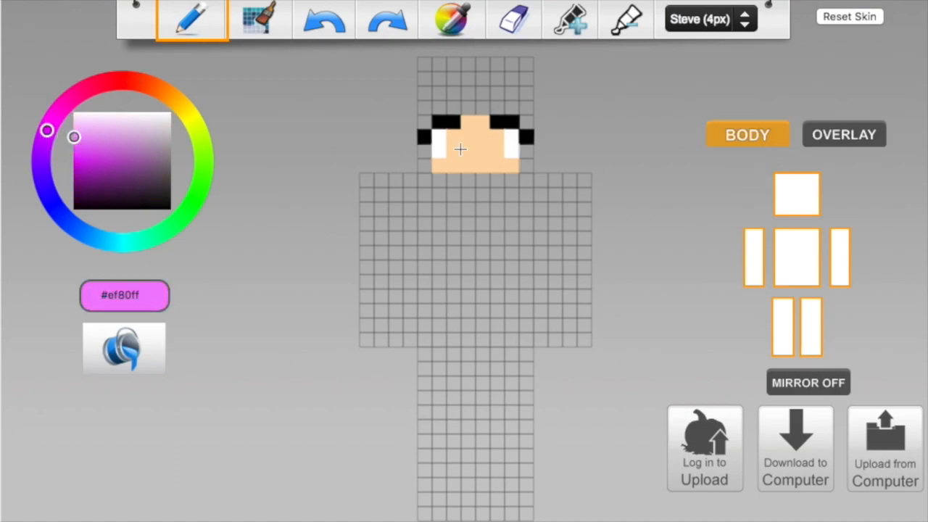
click(140, 84)
click(126, 81)
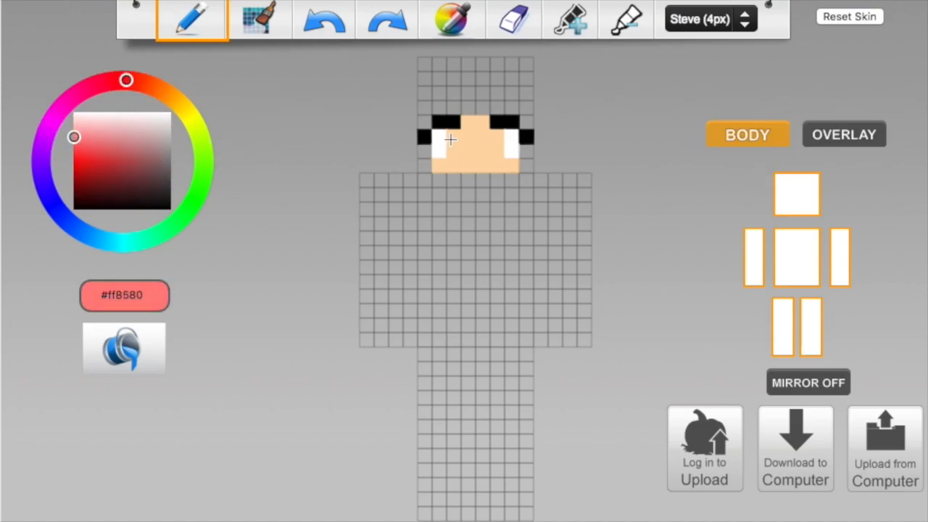
click(501, 137)
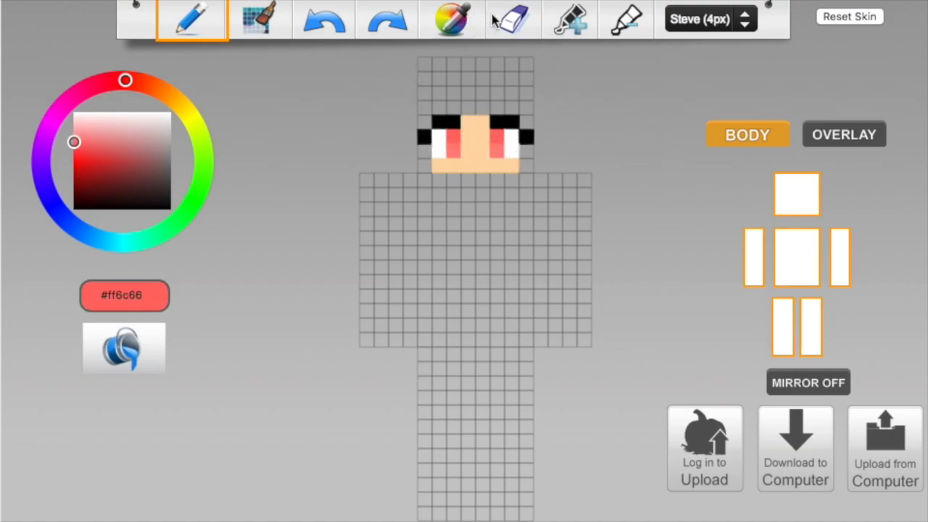
Step: Shade part of the eye whites on both eyes with light grey #e5e5e5
click(452, 18)
click(442, 136)
click(568, 21)
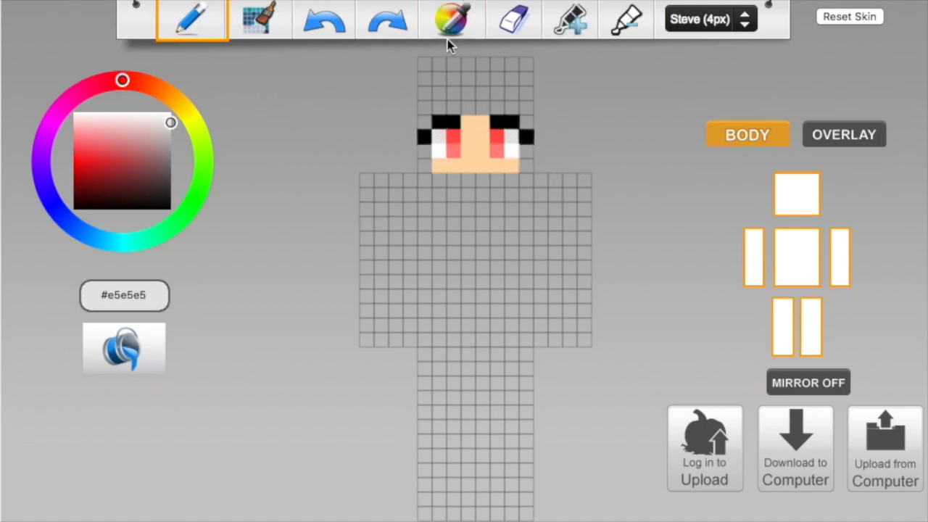
Step: Start the hair with diagonal red and #fa3a14 strands across the forehead and a two-pixel side lock beside the face
click(78, 158)
click(424, 162)
click(526, 65)
drag(122, 80, 135, 81)
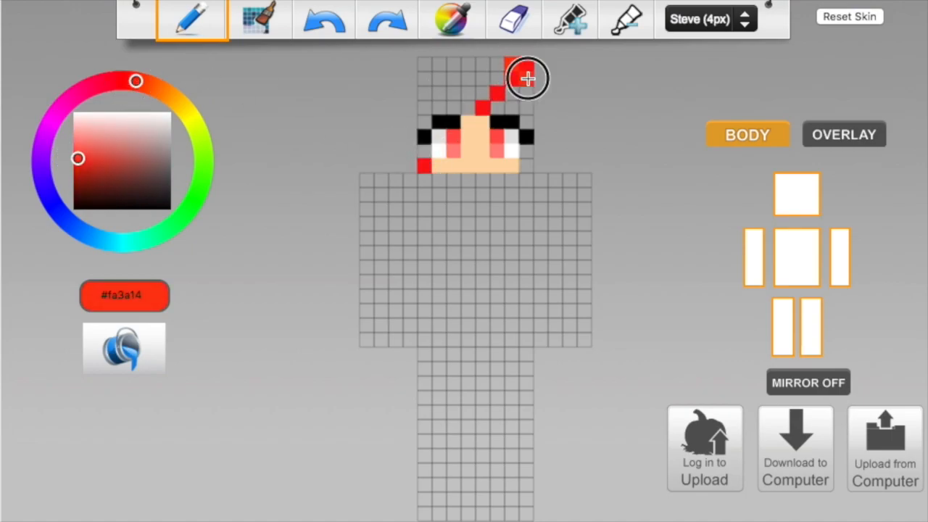
click(484, 92)
click(425, 152)
Step: Extend the fringe with orange-red strands beside the red diagonal, including shade #fa4d14
drag(147, 82, 152, 86)
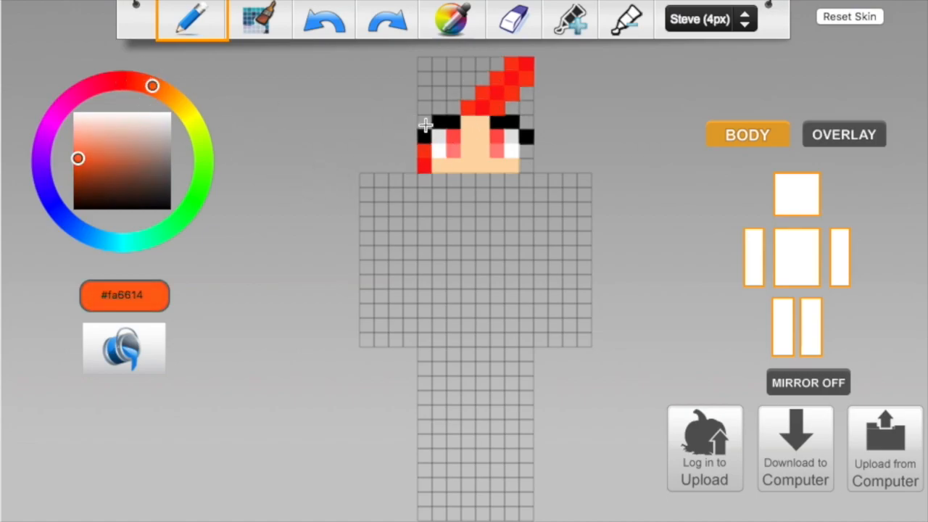
click(147, 84)
click(493, 64)
click(143, 83)
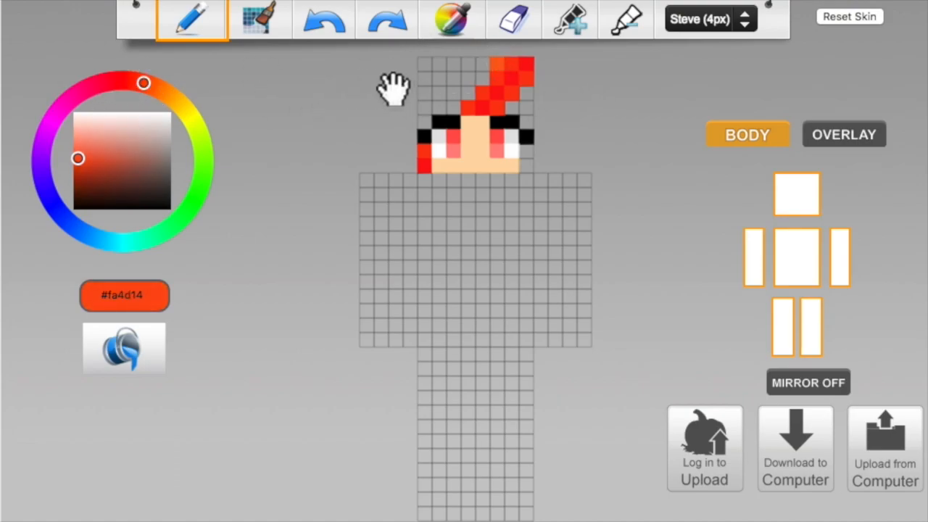
mouse_move(511, 105)
mouse_down()
mouse_move(482, 76)
mouse_move(459, 104)
mouse_up()
Step: Continue the hair gradient toward the upper corner with progressively more orange diagonal strands, including #fa7714 and #fa9014
click(150, 83)
drag(423, 122, 478, 68)
drag(150, 84, 157, 88)
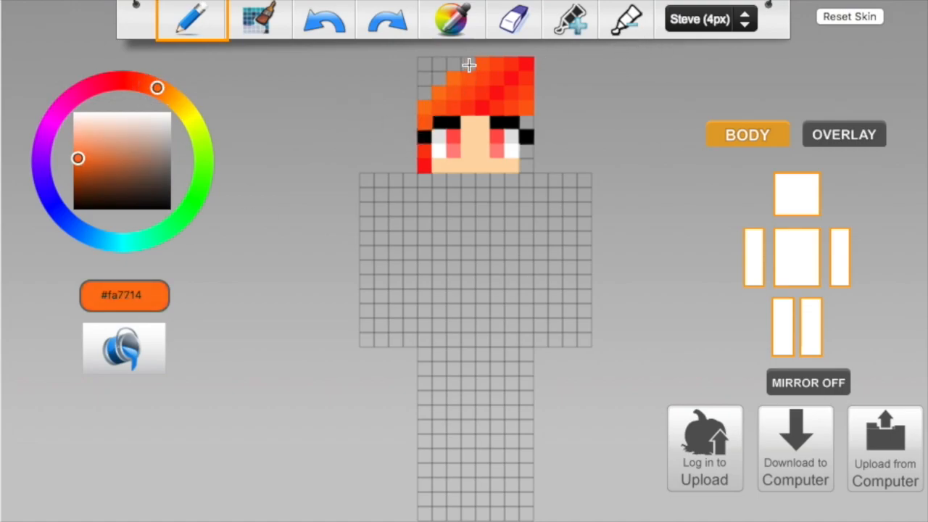
drag(157, 87, 166, 92)
click(424, 91)
drag(445, 74, 452, 65)
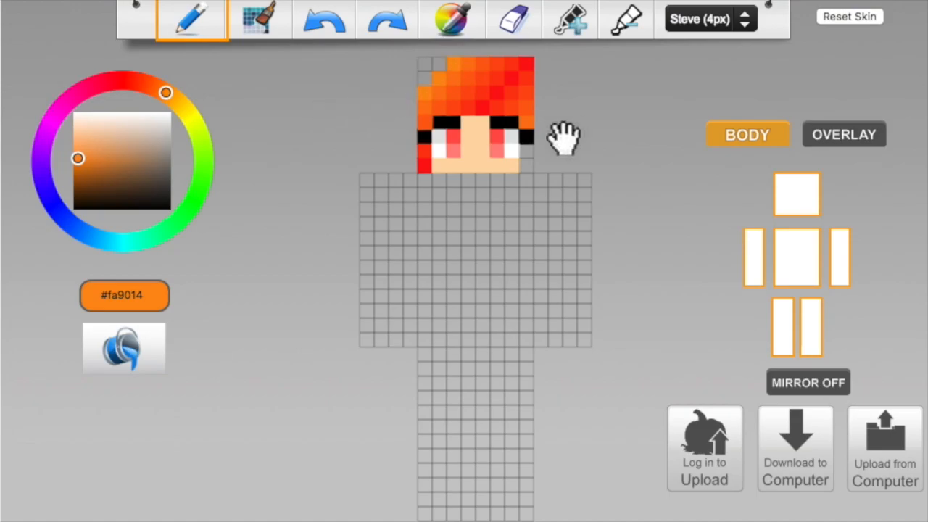
Step: Finish the hair with yellow-orange #fab914 in the remaining corner of the head and the opposite side lock
click(169, 95)
drag(169, 95, 177, 101)
click(527, 153)
click(424, 66)
click(526, 167)
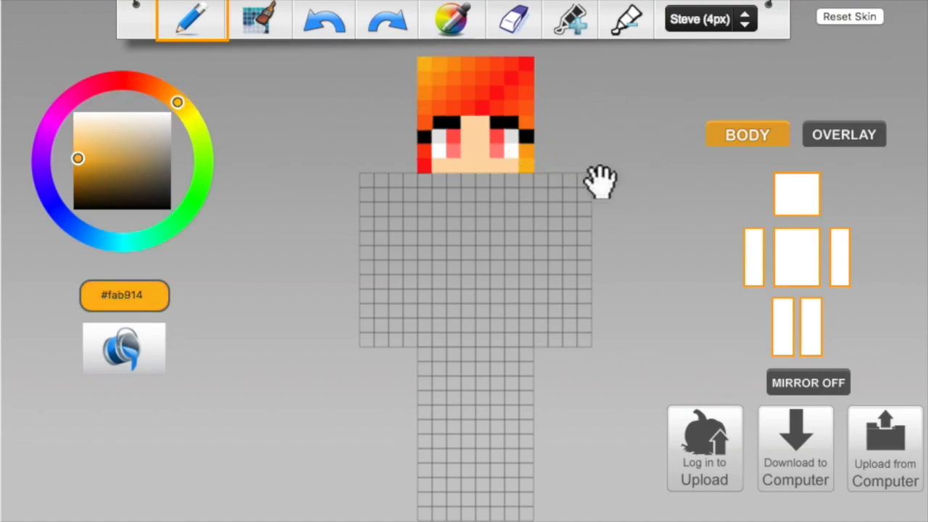
click(451, 26)
click(191, 21)
mouse_move(139, 79)
mouse_down()
mouse_move(99, 108)
mouse_move(108, 153)
mouse_move(118, 153)
mouse_move(85, 123)
mouse_move(69, 127)
mouse_up()
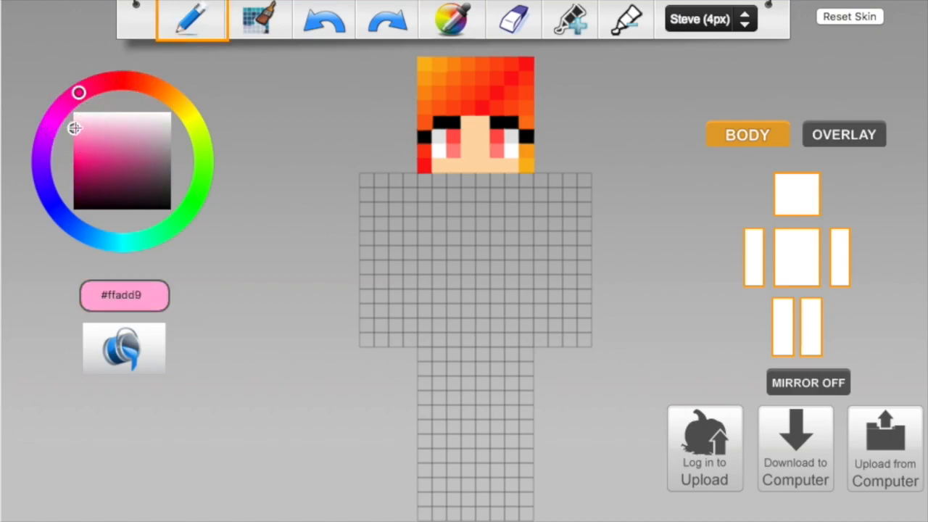
Step: Sample the skin tone, shift it to pink #fea9c5, and paint two-pixel blush marks under both eyes
click(449, 17)
click(463, 140)
click(98, 94)
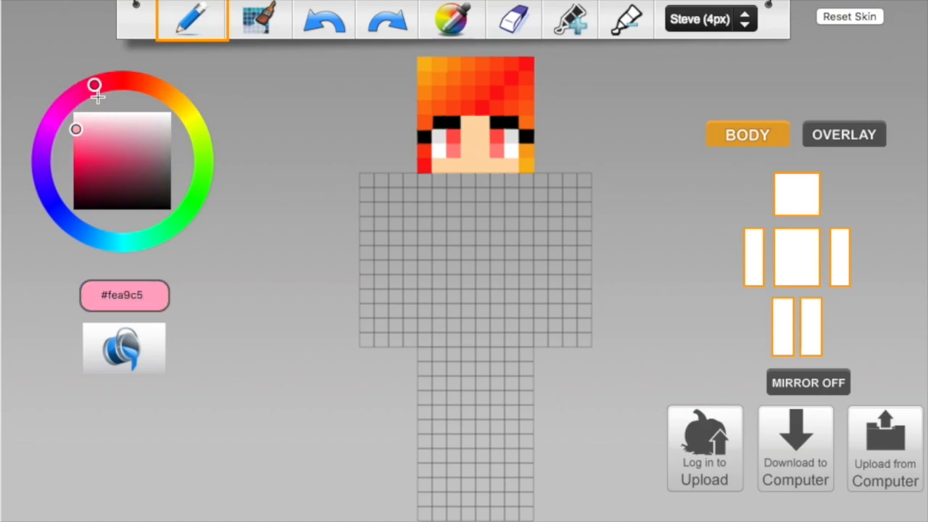
drag(440, 165, 449, 166)
drag(511, 166, 502, 166)
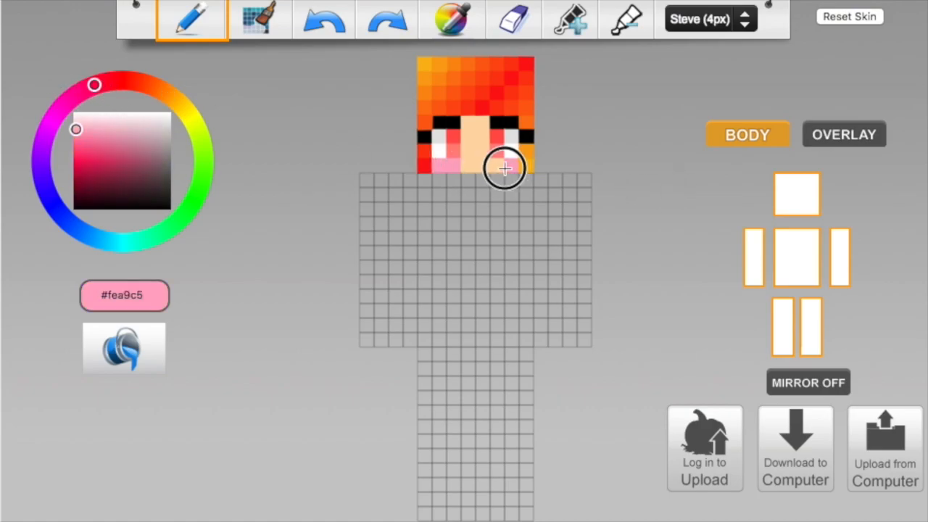
Step: Lighten the blush under both eyes to #fdc2d6
click(608, 29)
click(610, 29)
click(573, 30)
click(455, 164)
click(502, 164)
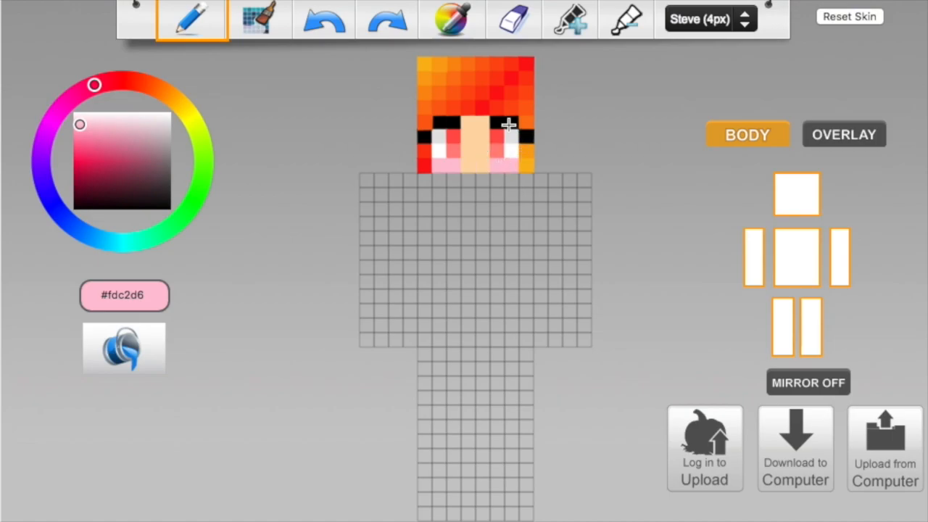
Step: Sample the face's skin tone #fedaa9 and paint a two-pixel neckline at the top centre of the torso
click(451, 18)
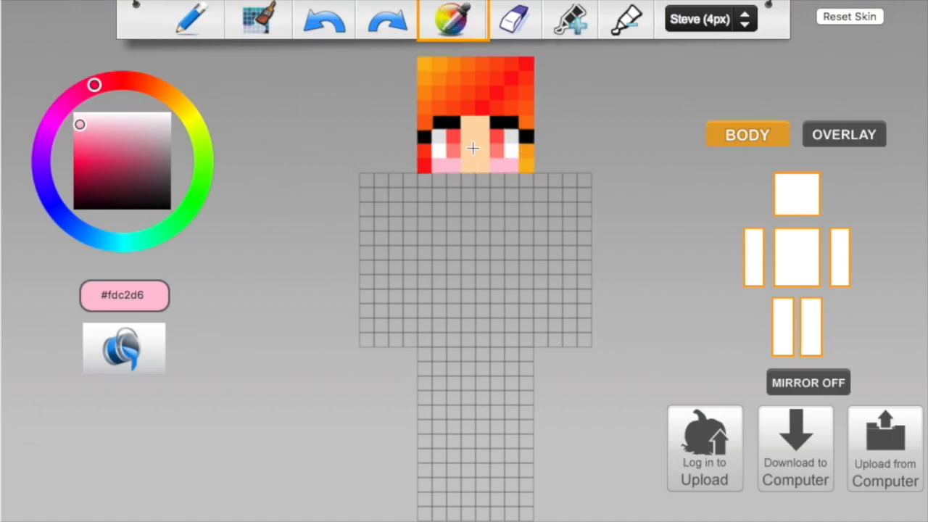
click(473, 167)
drag(474, 179, 479, 180)
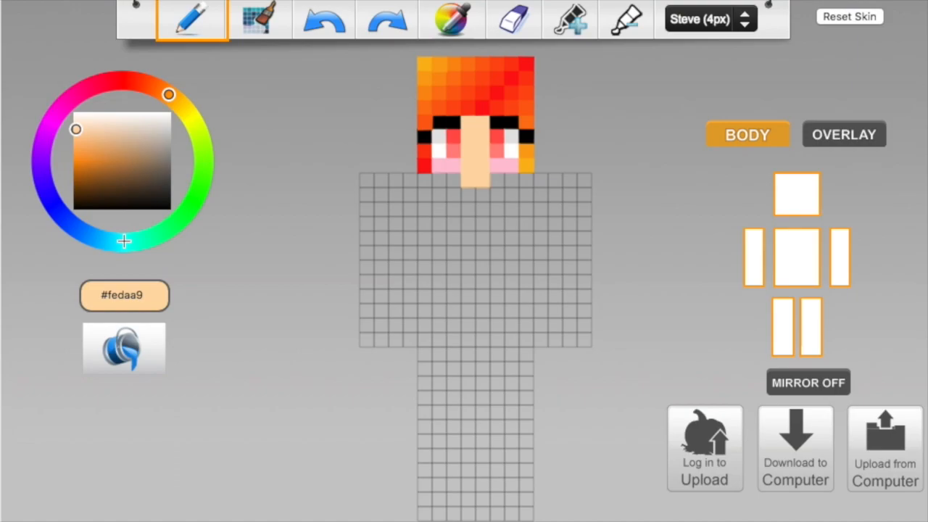
Step: Paint the torso's top row on both sides of the neckline light pink #ffbdbe
drag(141, 90, 74, 136)
mouse_move(427, 165)
mouse_down()
mouse_move(425, 182)
mouse_move(524, 176)
mouse_move(502, 177)
mouse_up()
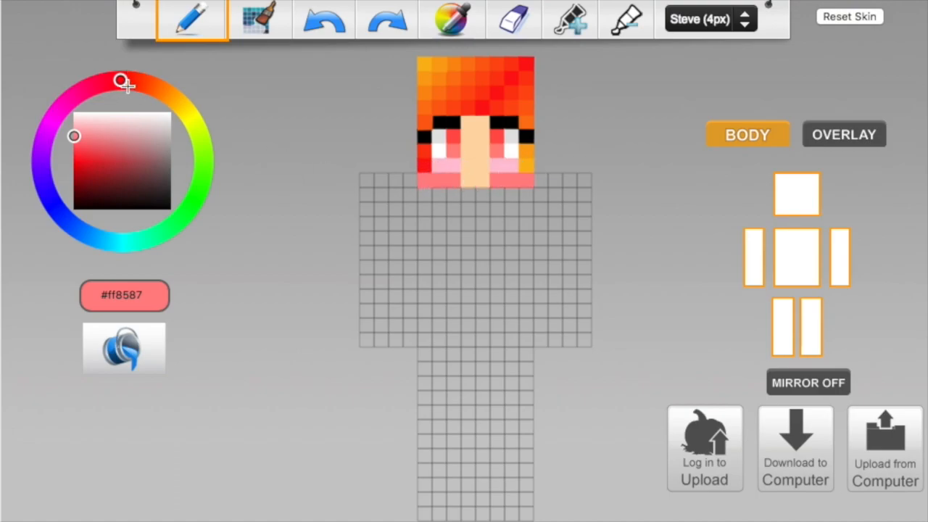
drag(74, 136, 73, 126)
drag(419, 179, 454, 178)
drag(529, 183, 502, 182)
Step: Paint torso rows two to four in progressively darker pinks, with #ff898c on row three and #ff6f73 on row four
click(576, 18)
drag(424, 197, 529, 196)
click(567, 26)
drag(424, 213, 517, 211)
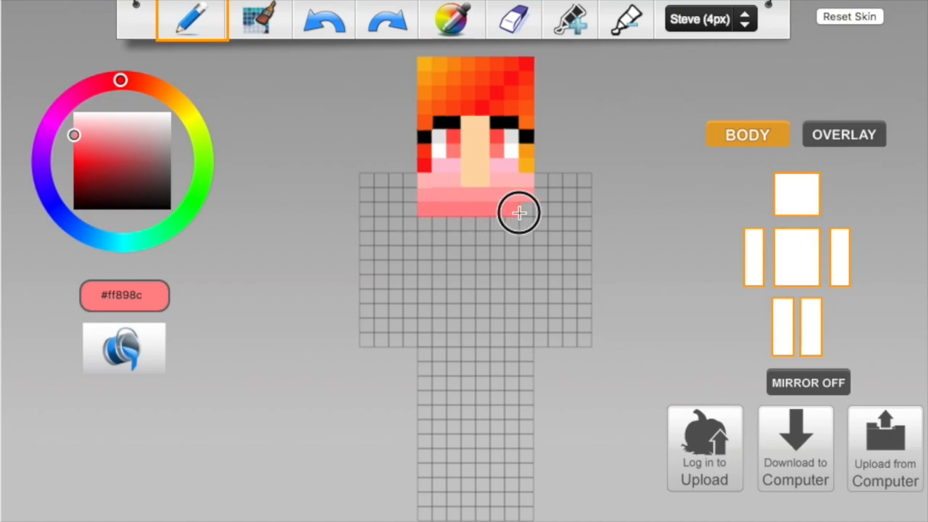
click(567, 26)
drag(426, 223, 523, 223)
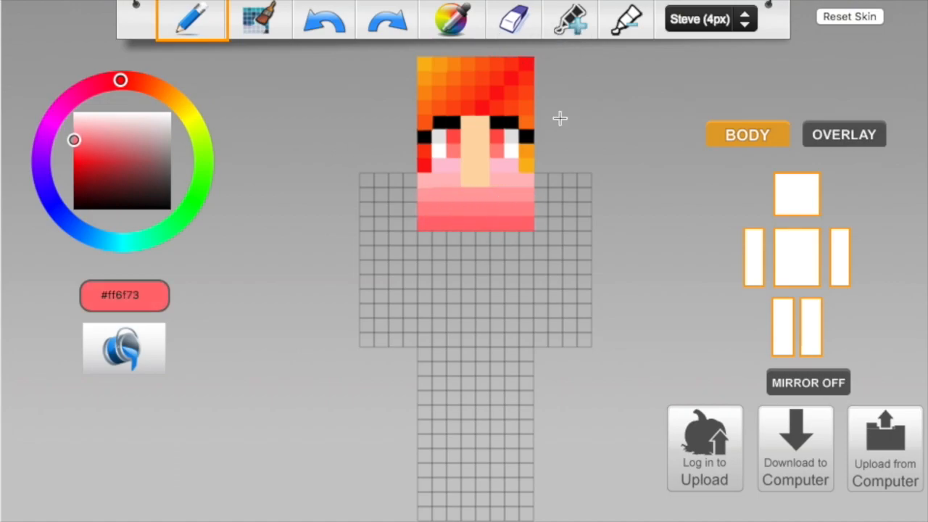
Step: Continue the shirt gradient over torso rows five to eight, darkening each row from #ff555a to #ff070f
click(571, 24)
drag(425, 239, 526, 243)
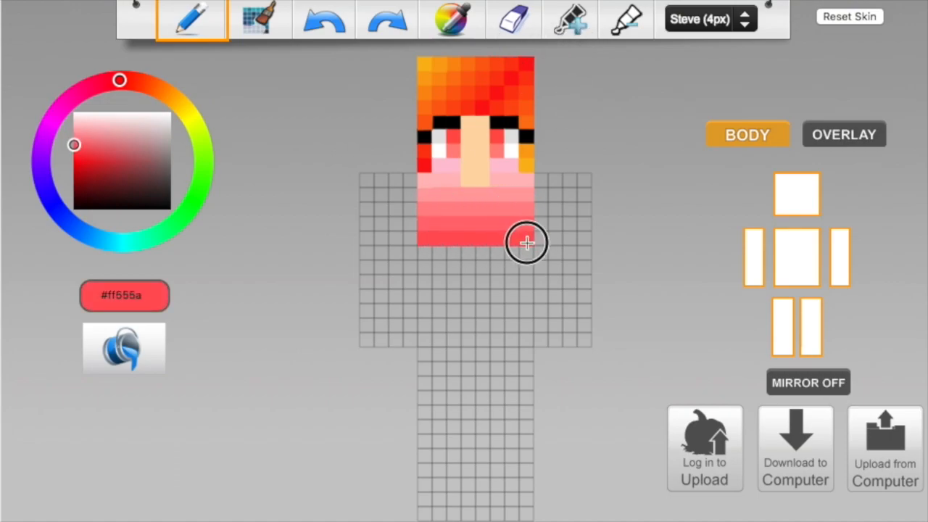
click(560, 27)
drag(427, 251, 515, 253)
click(565, 29)
drag(425, 267, 526, 268)
click(570, 27)
drag(435, 283, 526, 283)
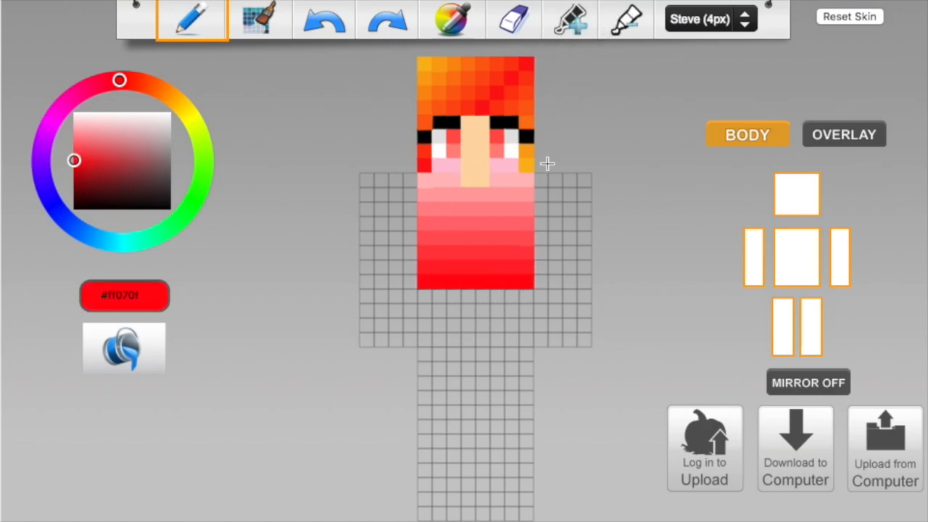
Step: Paint torso rows nine to eleven in progressively darker reds, ending with #b80006
click(570, 28)
drag(428, 302, 529, 302)
click(572, 29)
mouse_move(425, 320)
mouse_down()
mouse_move(518, 317)
mouse_move(443, 313)
mouse_up()
click(573, 29)
drag(523, 327, 431, 331)
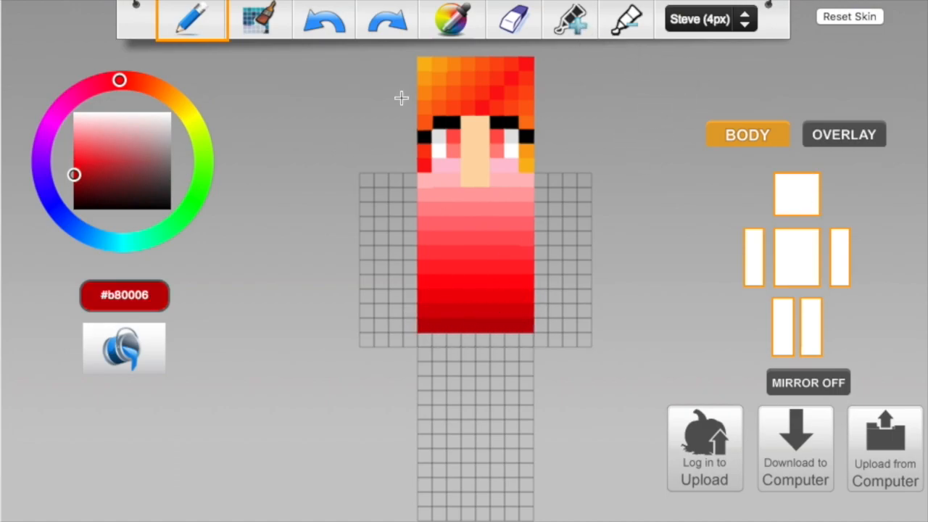
Step: Try yellow #fee852 shoulder bands along the top row and outer edge of both arms
click(456, 22)
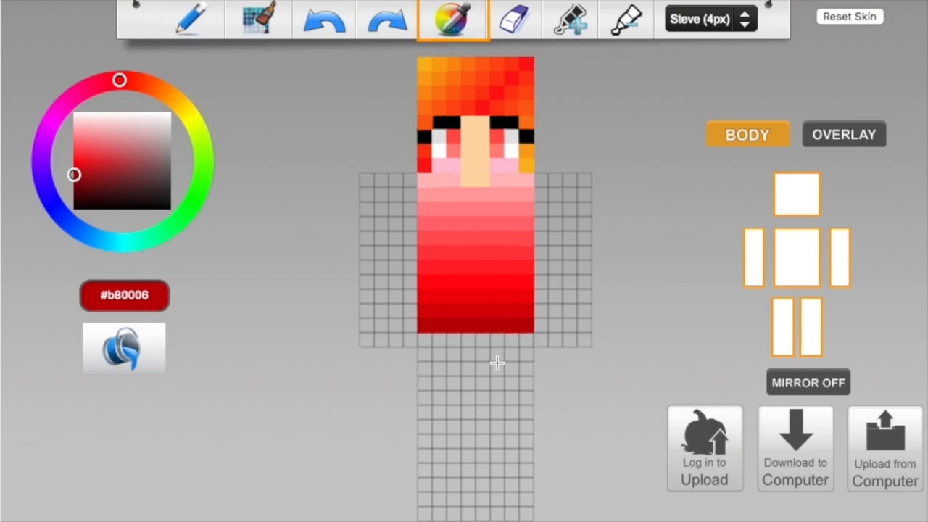
click(517, 184)
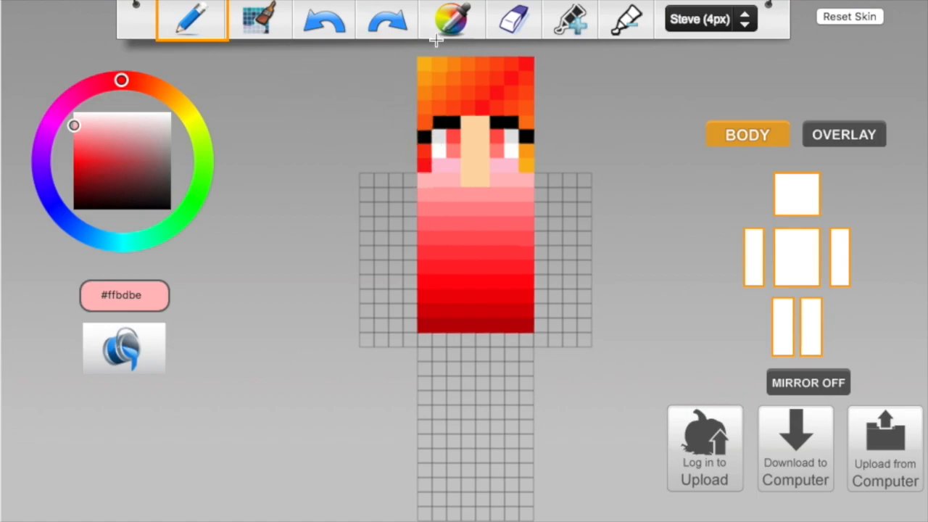
drag(165, 88, 183, 113)
drag(73, 125, 74, 145)
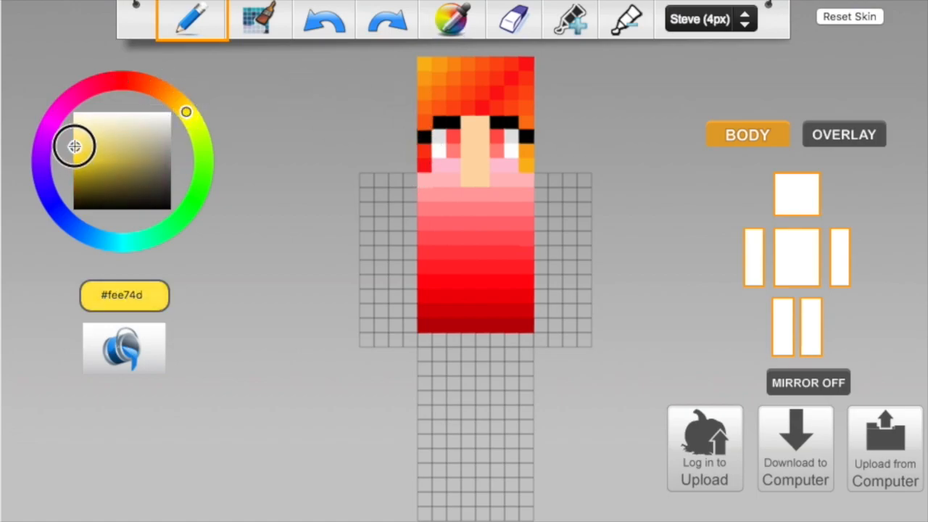
mouse_move(367, 210)
mouse_down()
mouse_move(382, 177)
mouse_move(410, 180)
mouse_up()
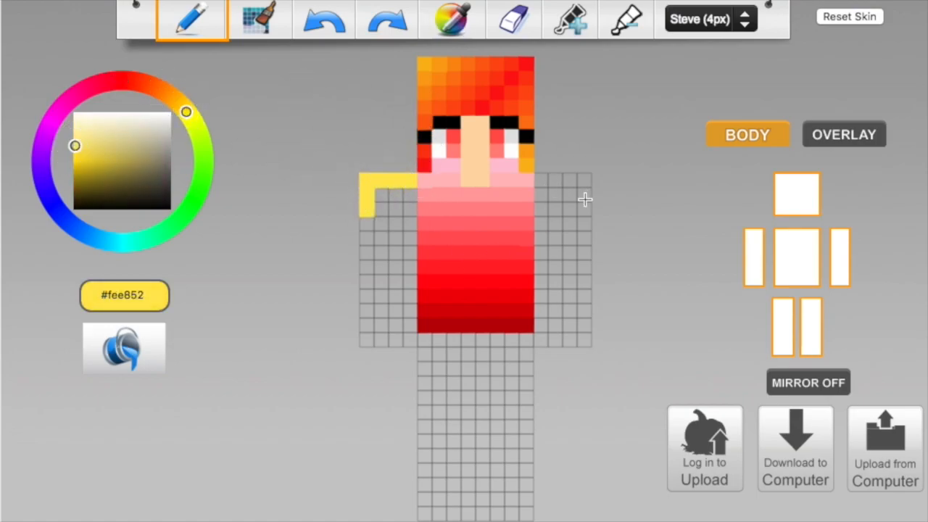
drag(587, 207, 544, 182)
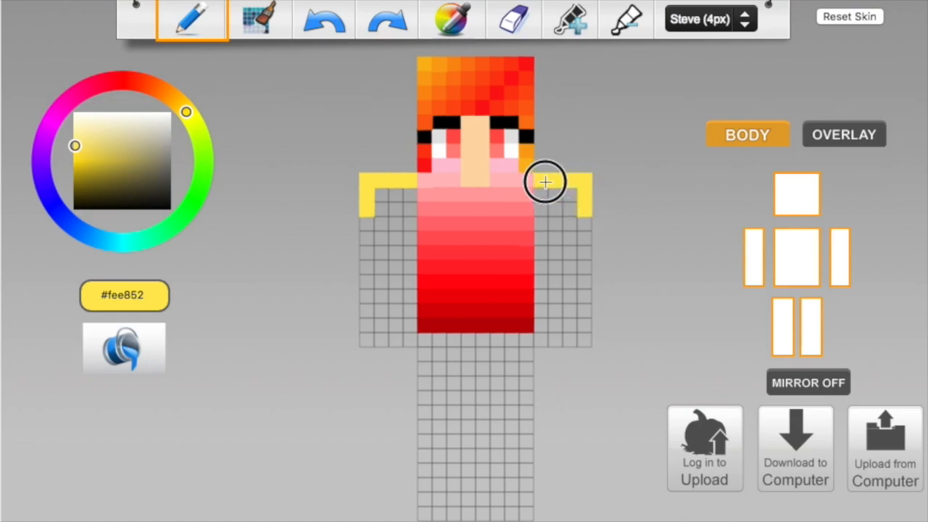
Step: Paint the shoulder bands of both arms with the shirt's light pink #ffbdbe and erase the extra outer pixel
click(471, 23)
click(440, 182)
drag(385, 182, 397, 199)
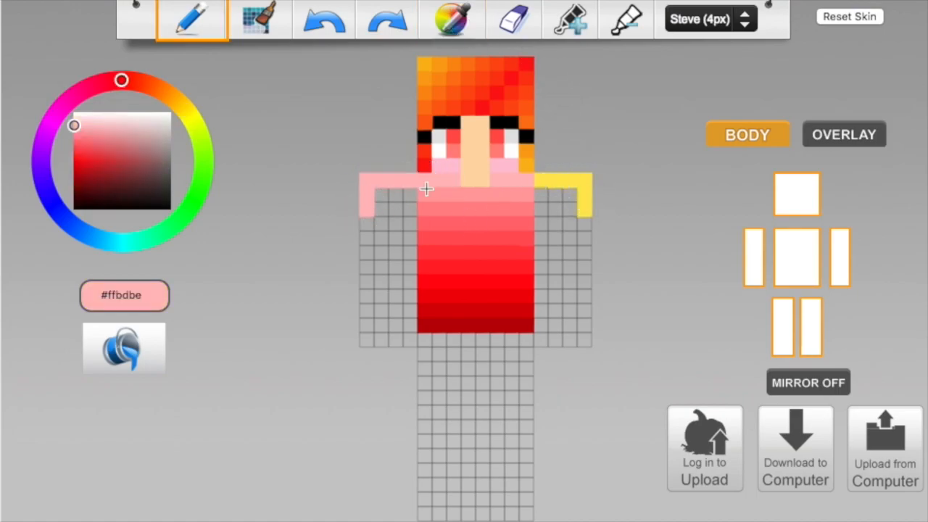
mouse_move(563, 178)
mouse_down()
mouse_move(585, 186)
mouse_move(584, 221)
mouse_up()
click(529, 22)
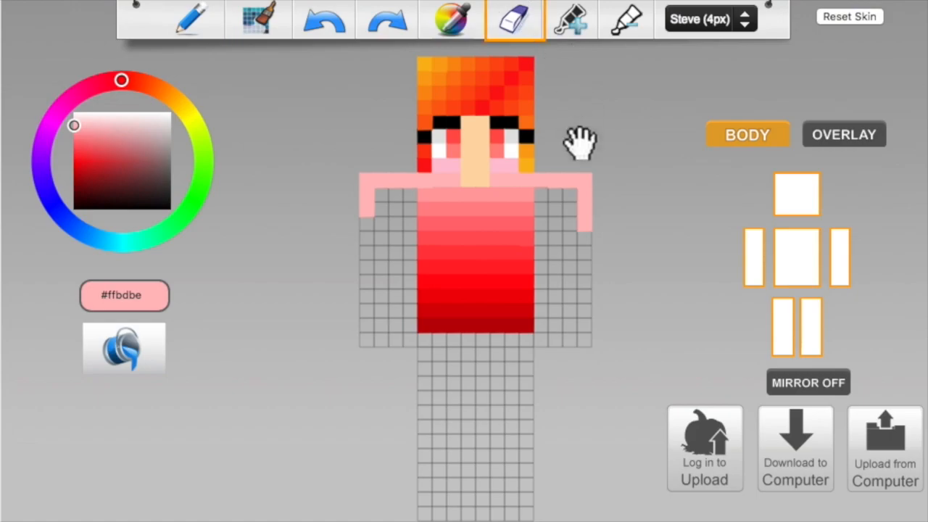
Step: Add a second, darker sleeve band in #ffa3a5 below the light pink band on both arms
click(576, 23)
drag(384, 210, 408, 195)
click(367, 223)
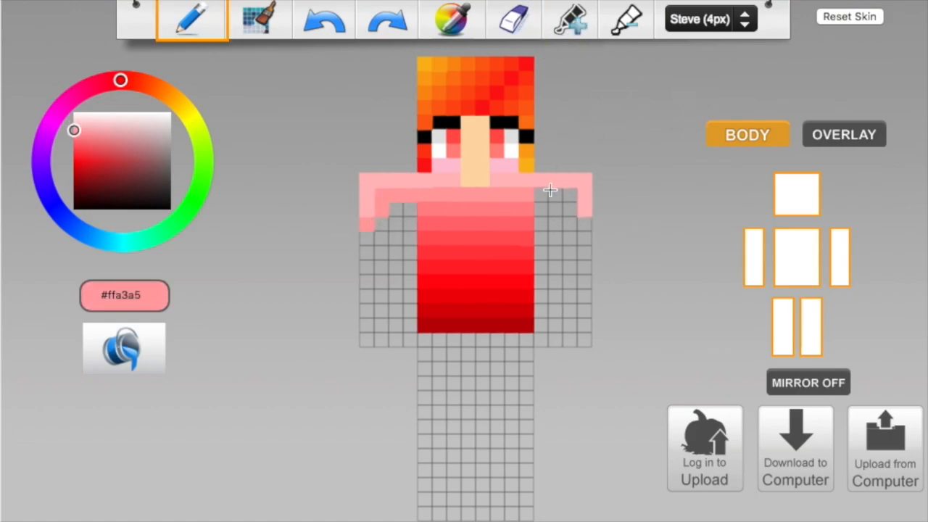
click(585, 225)
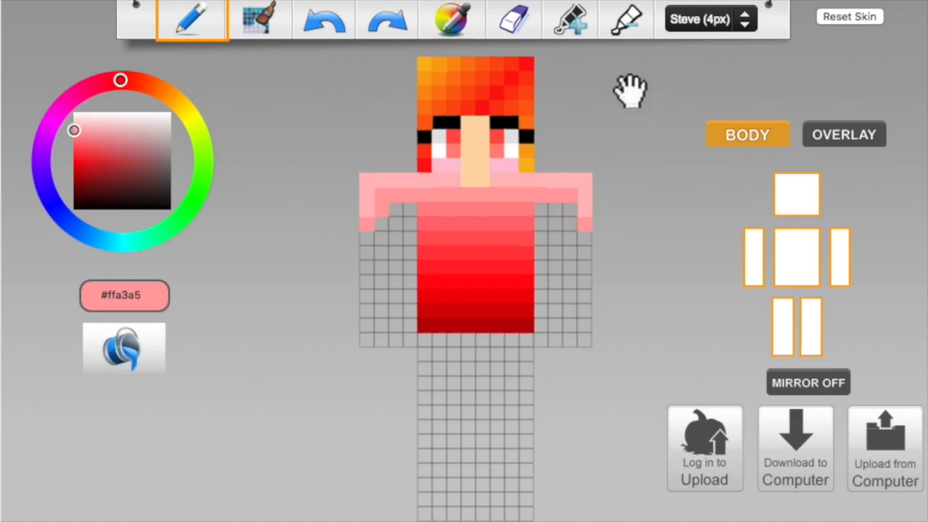
Step: Add a third sleeve band in #ff898c below the #ffa3a5 band on both arms
click(565, 23)
click(397, 221)
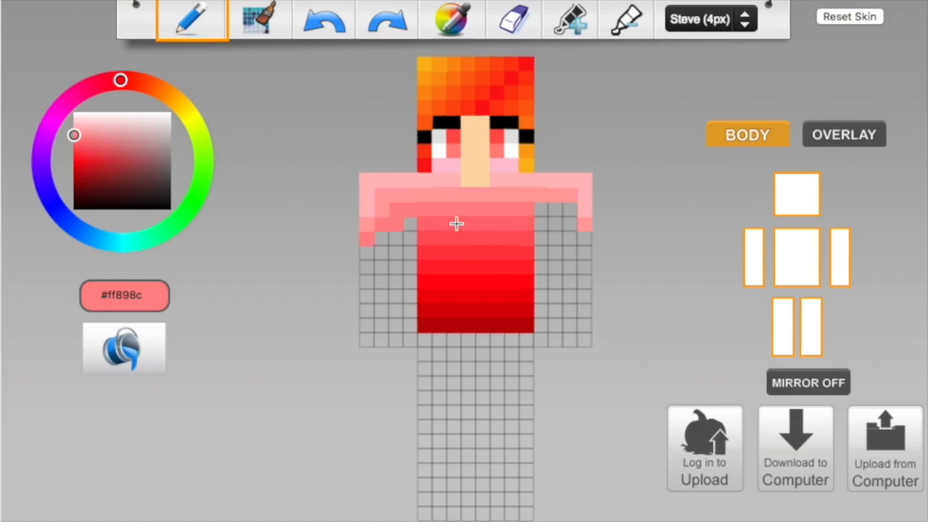
click(584, 239)
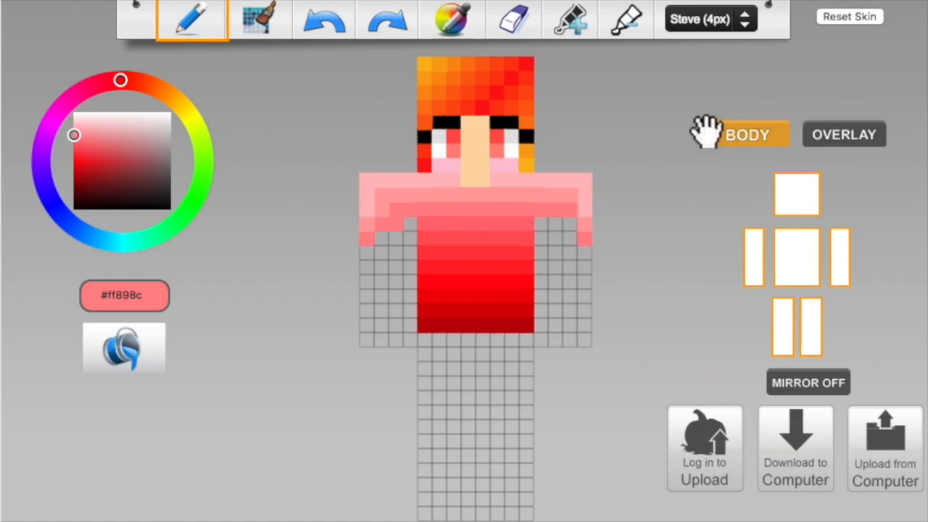
Step: Add a fourth, darker sleeve band in #ff6f73 with a stepped lower edge on both arms
click(586, 27)
click(367, 254)
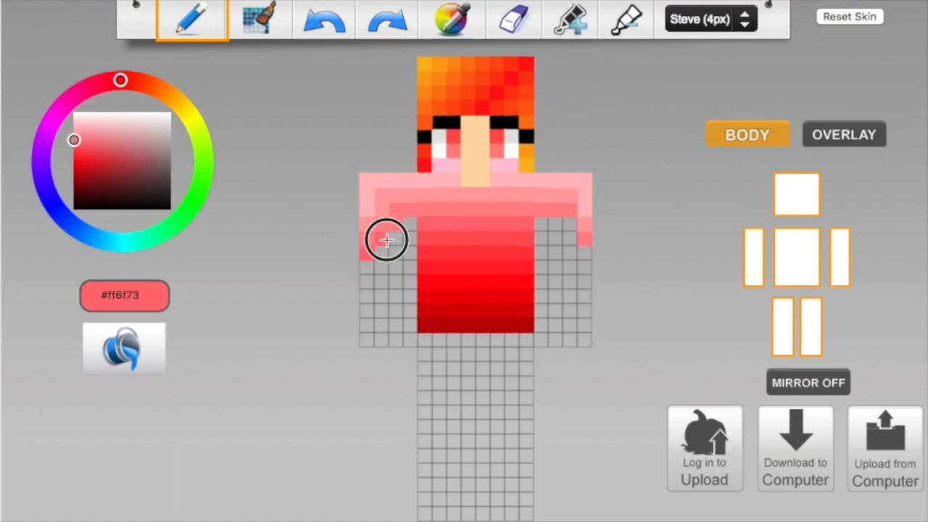
click(544, 225)
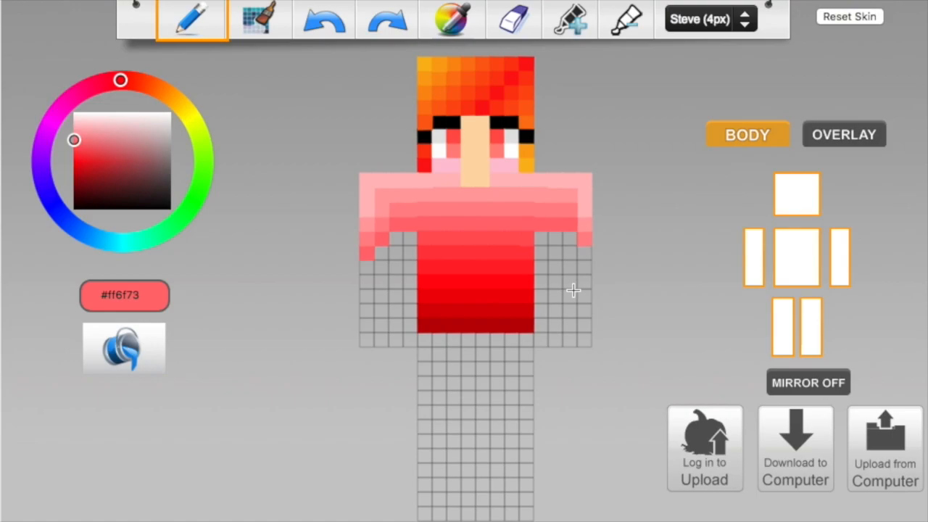
click(585, 252)
Step: Touch up the outer-edge pixels of both sleeves with the sampled sleeve pinks #ffa3a5 and #ff898c
click(447, 33)
click(382, 242)
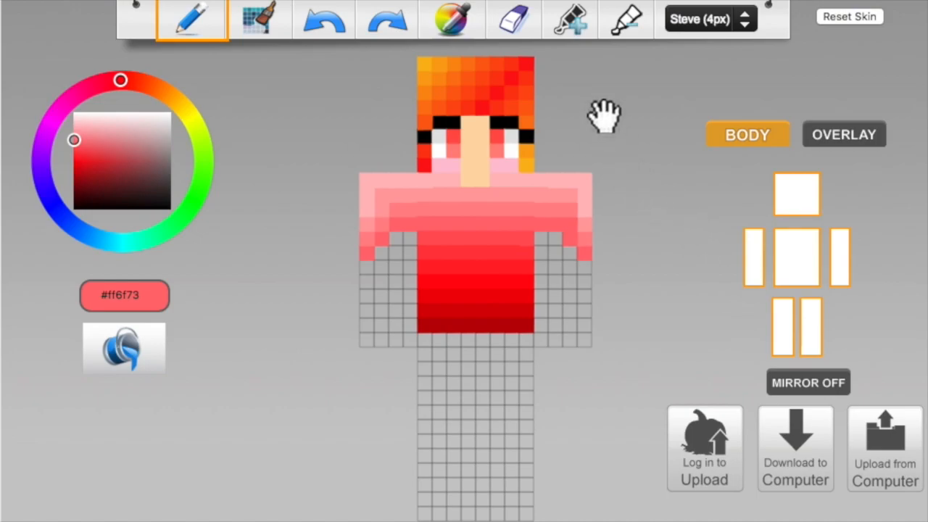
click(466, 21)
click(369, 222)
click(447, 33)
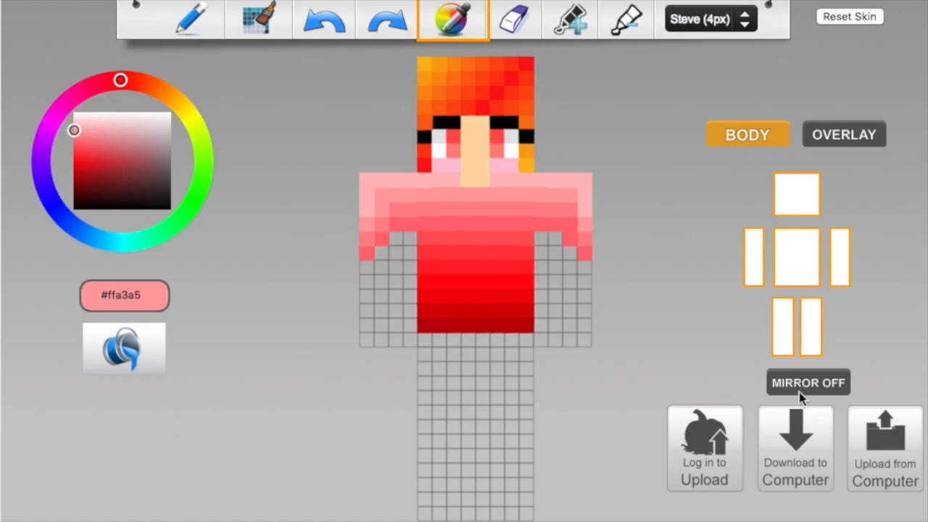
click(361, 240)
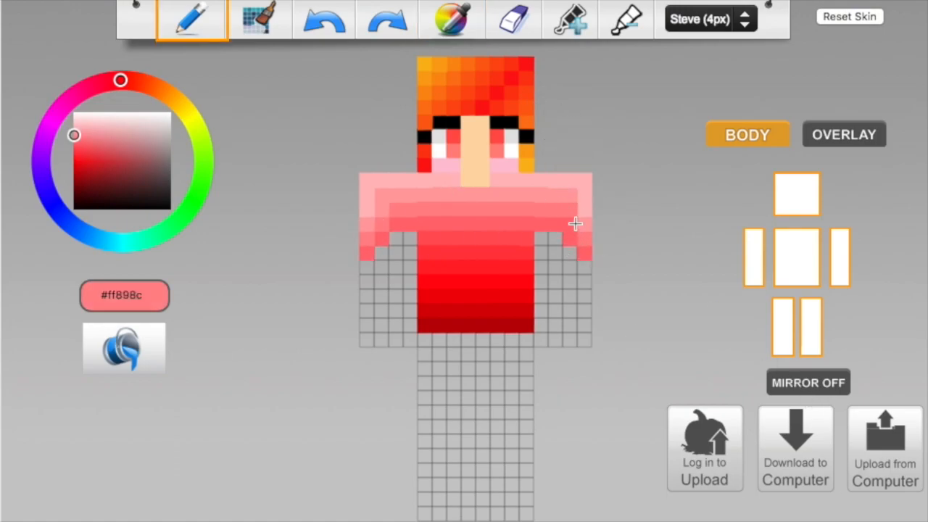
click(452, 19)
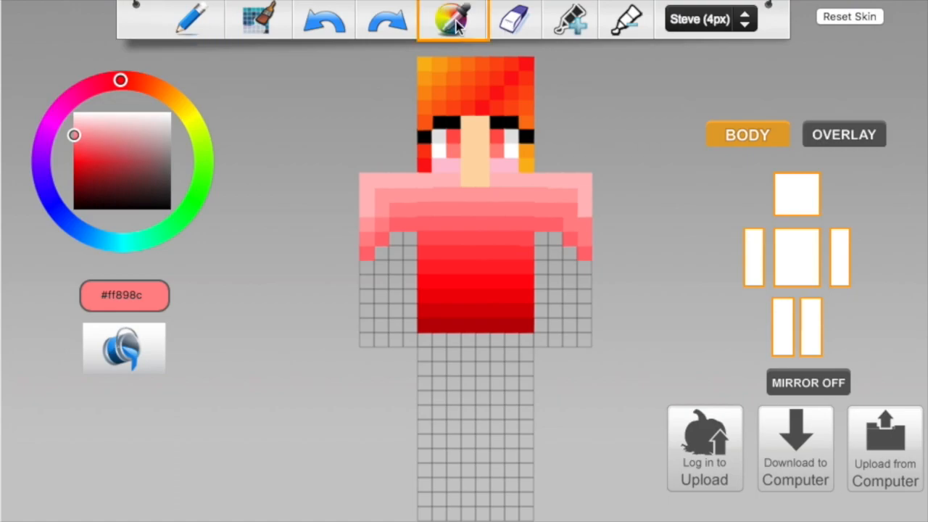
click(363, 238)
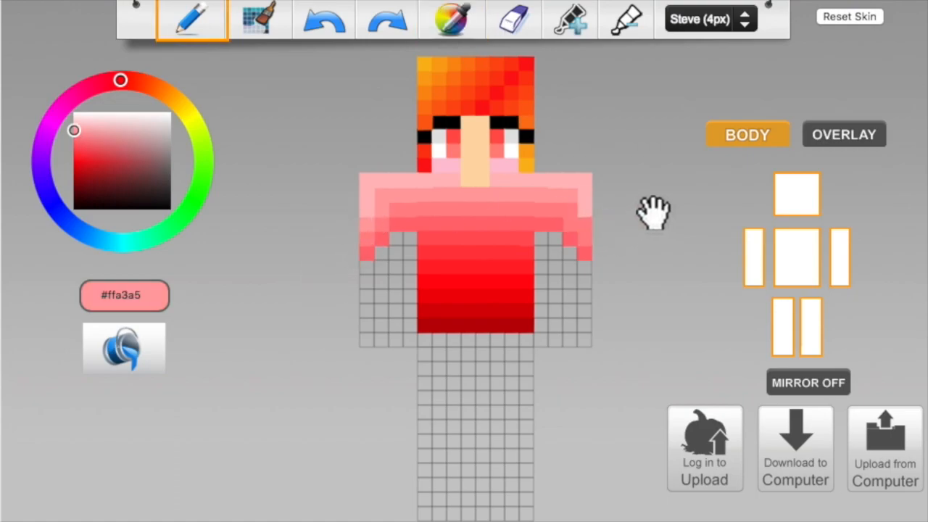
click(457, 18)
click(367, 225)
click(587, 225)
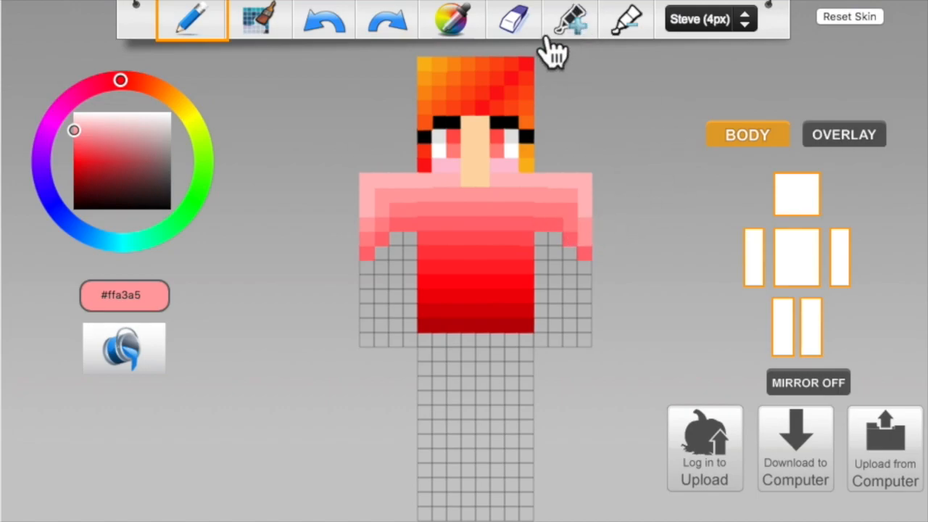
click(470, 24)
click(580, 243)
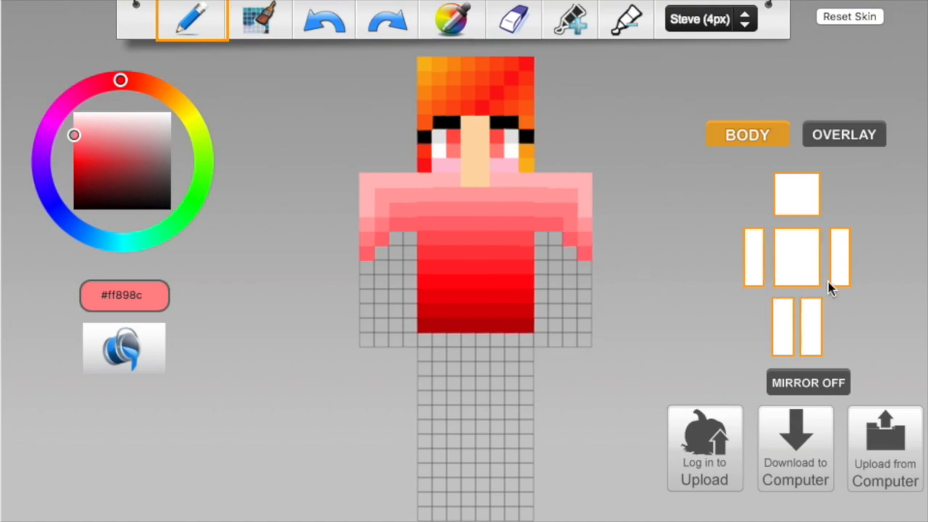
Step: Add a fifth sleeve band in #ff555a along the stepped lower edge of both sleeves
click(451, 20)
click(408, 231)
click(576, 31)
click(406, 240)
click(396, 241)
click(380, 256)
click(370, 268)
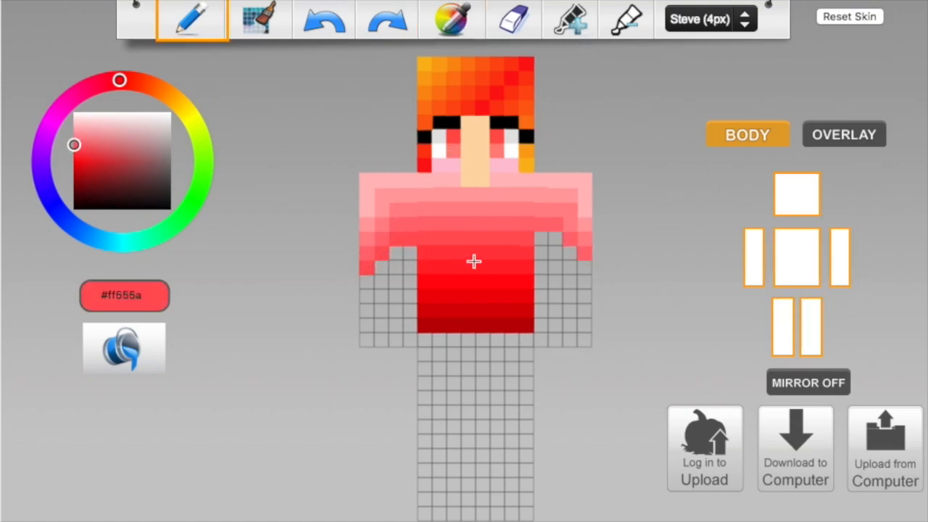
click(571, 253)
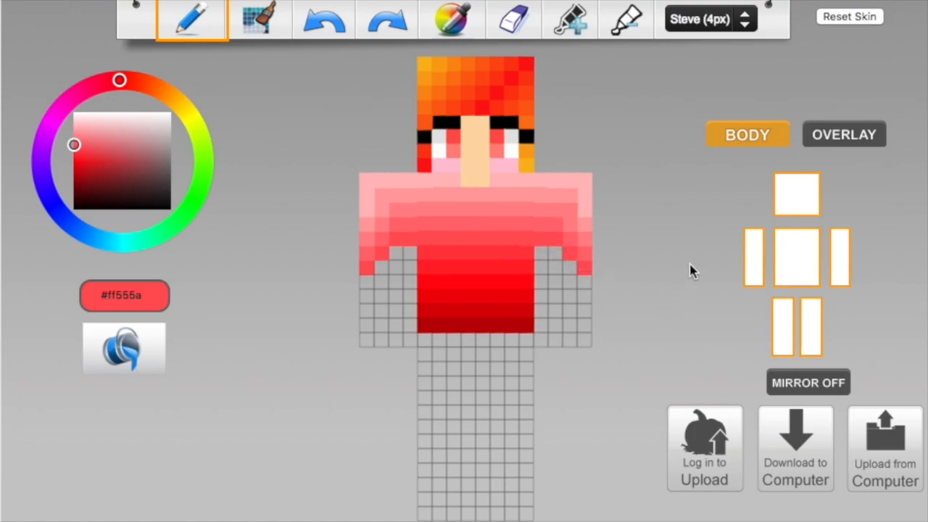
Step: Paint the shoulder corners of both arms in the face's skin tone #fedaa9
click(478, 23)
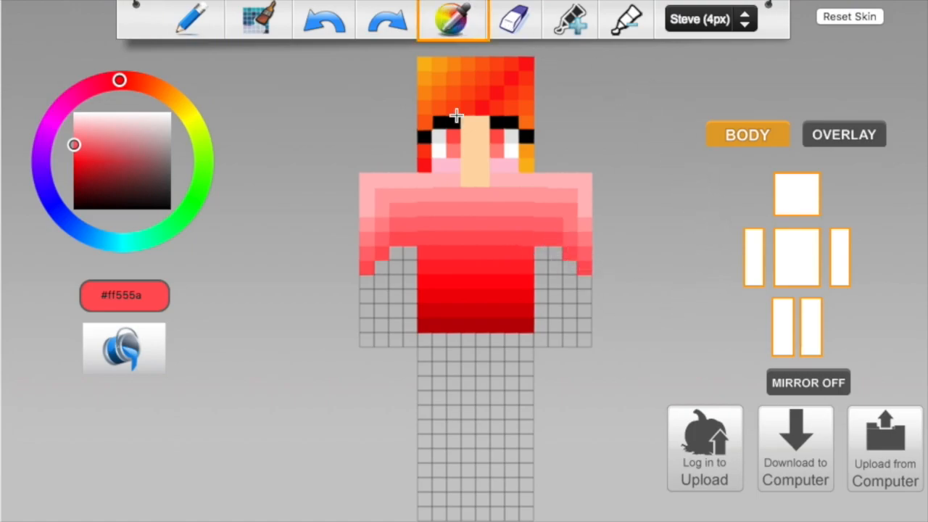
click(479, 173)
click(367, 180)
click(579, 177)
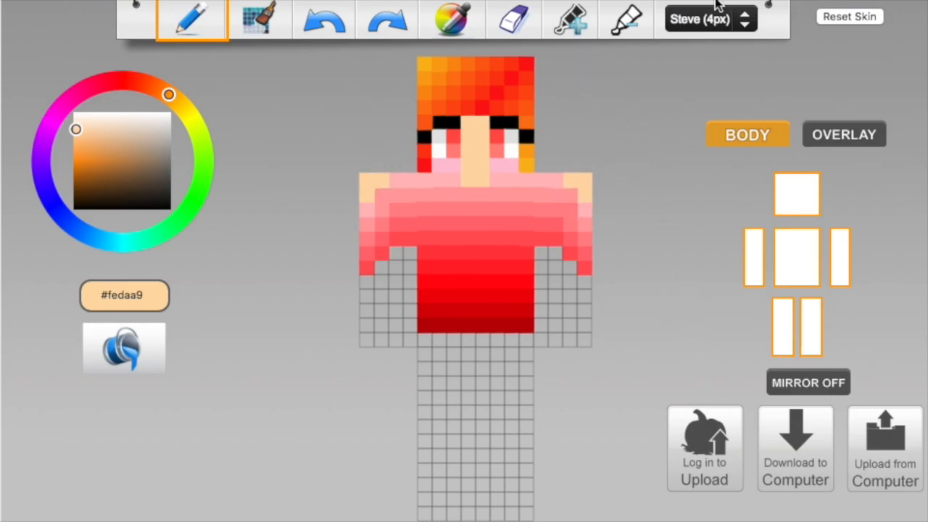
Step: Lighten the skin tone to #fee5c2 and apply it to the shoulder corners, the face and the bare lower arms
click(644, 22)
click(368, 176)
click(368, 184)
drag(473, 124, 476, 178)
click(584, 190)
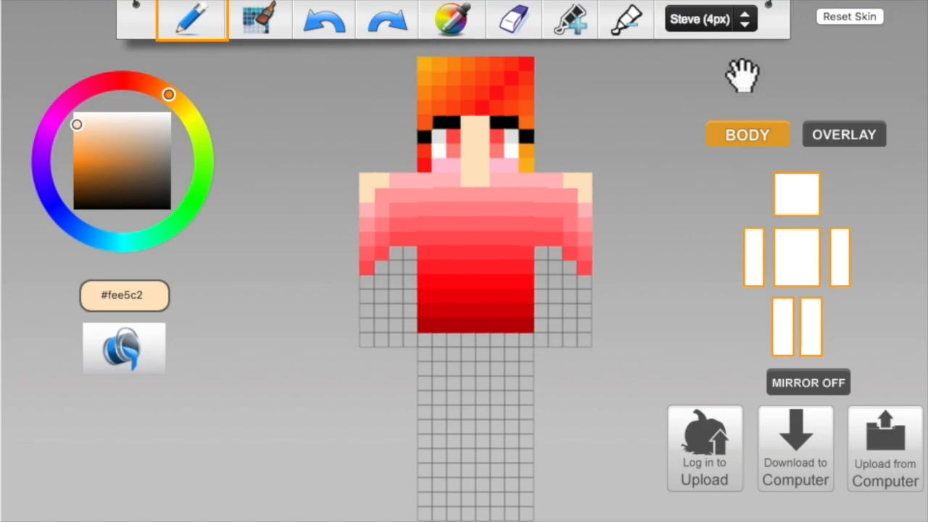
mouse_move(543, 269)
mouse_down()
mouse_move(573, 282)
mouse_move(553, 256)
mouse_move(545, 262)
mouse_move(577, 284)
mouse_move(543, 294)
mouse_move(545, 338)
mouse_move(574, 311)
mouse_up()
Step: Turn on mirroring and paint yellow #f8ef3a shorts with a stepped, arched lower edge at the top of both legs
click(817, 382)
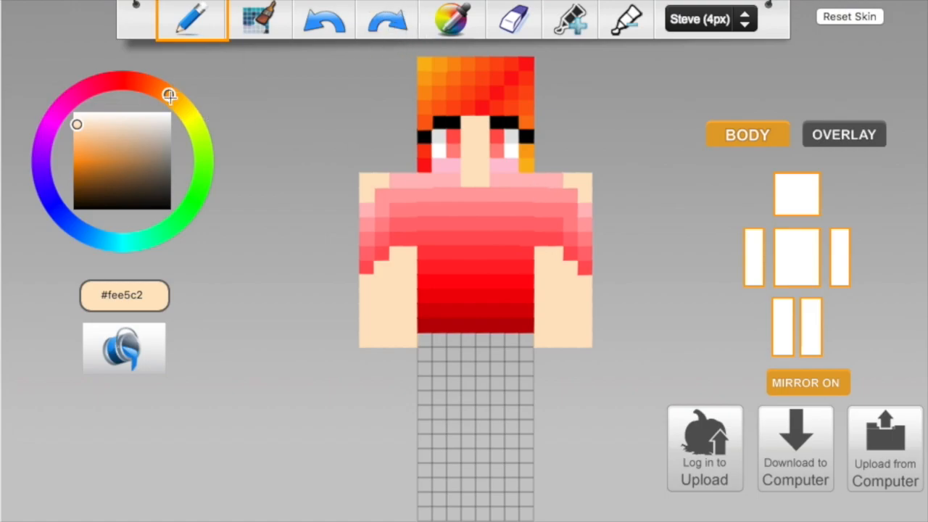
drag(169, 96, 151, 84)
drag(103, 128, 58, 146)
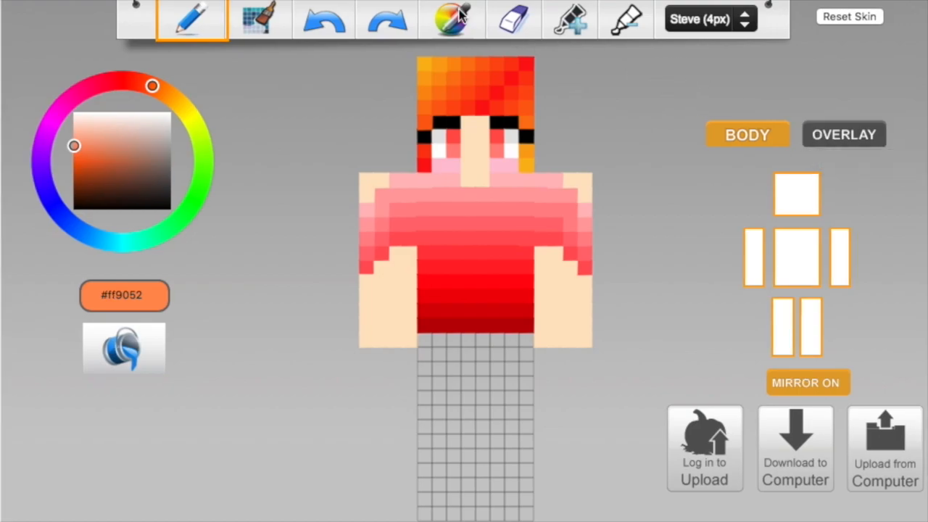
click(176, 100)
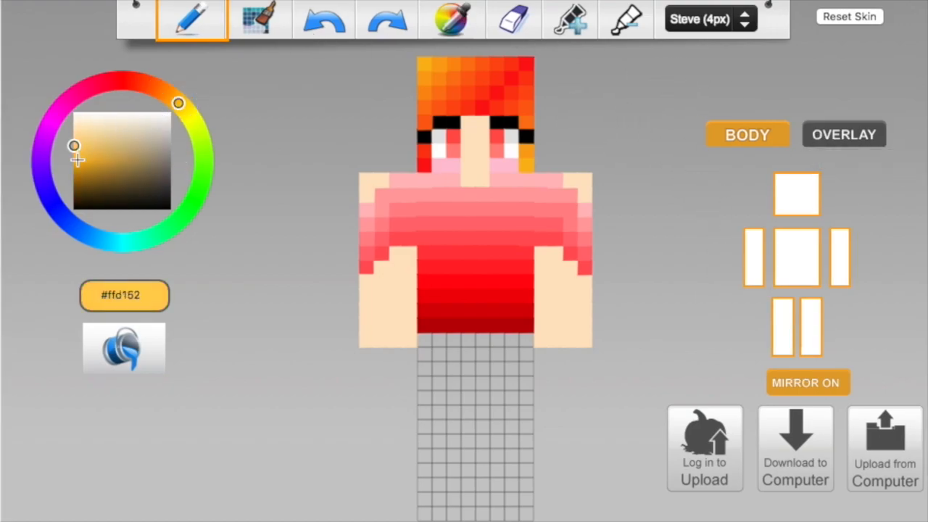
click(189, 115)
mouse_move(423, 337)
mouse_down()
mouse_move(423, 394)
mouse_move(478, 337)
mouse_move(522, 362)
mouse_move(479, 355)
mouse_move(429, 385)
mouse_up()
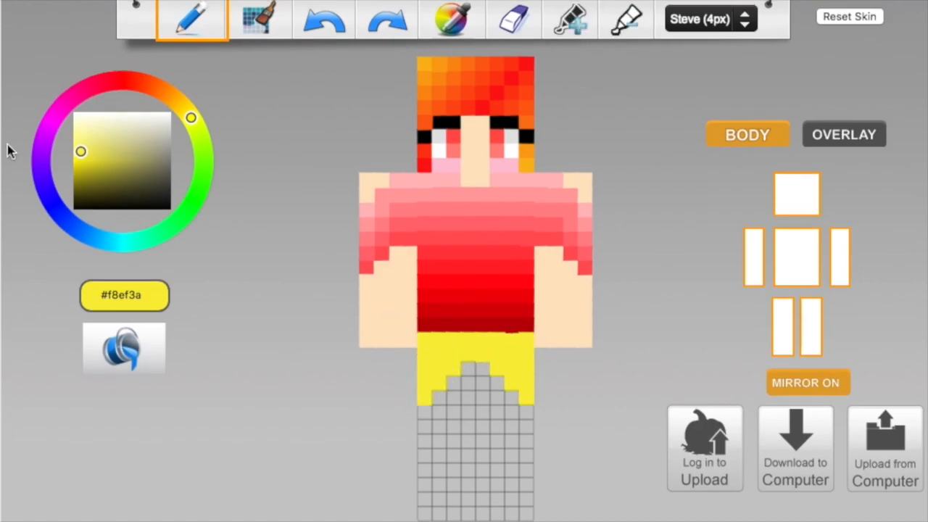
Step: Extend the shorts downward with arched bands shifting from #f8e63a through #f8dd3a to #f8c13a
drag(191, 119, 188, 114)
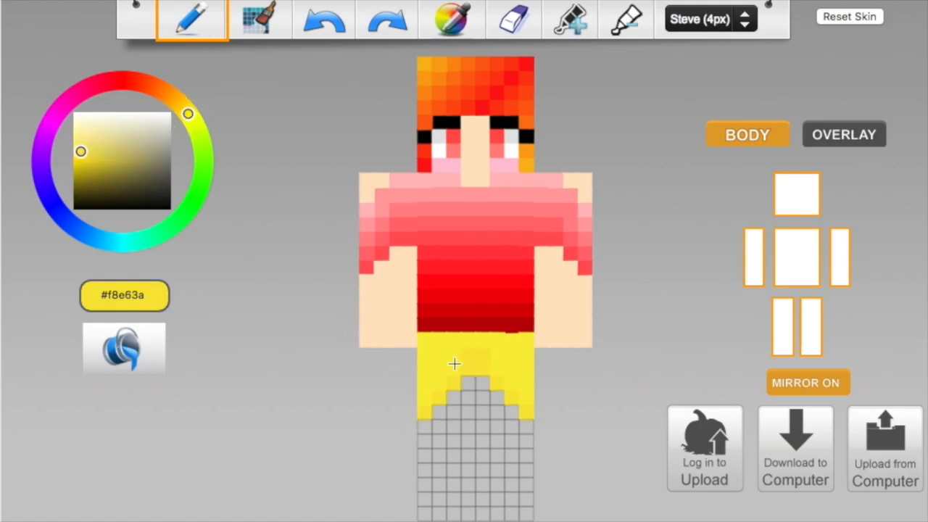
drag(187, 115, 185, 110)
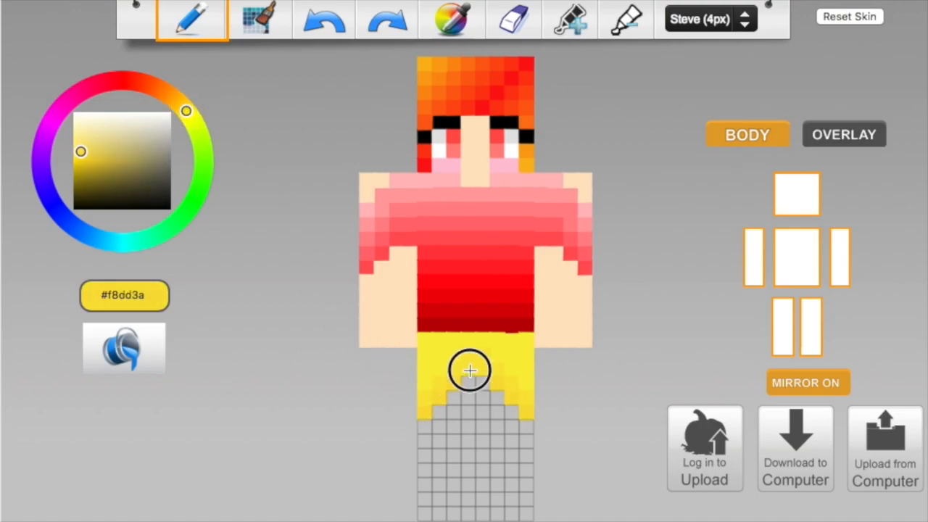
drag(187, 110, 182, 106)
click(425, 426)
drag(182, 105, 177, 100)
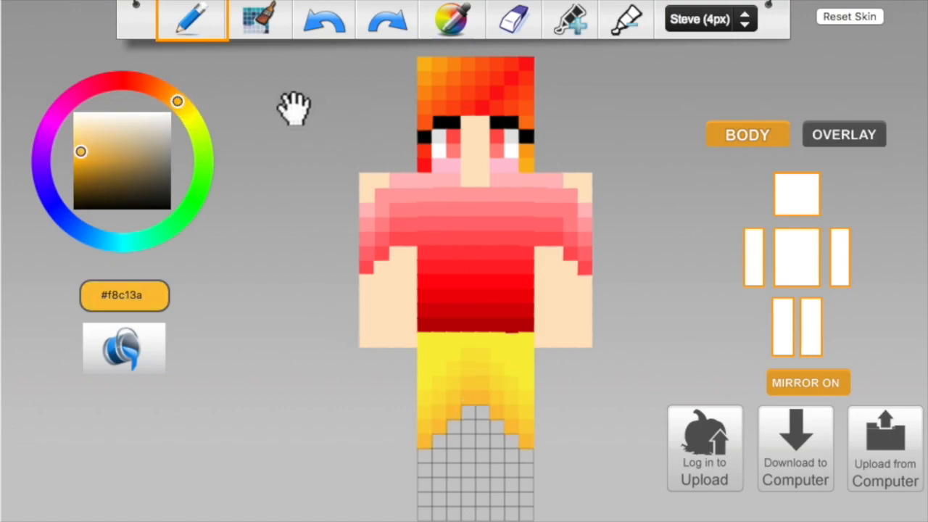
Step: Add two more arched bands to the bottom of the shorts in deeper oranges, ending with #f89e3a
drag(177, 101, 168, 95)
click(424, 454)
drag(455, 428, 468, 414)
drag(168, 94, 165, 91)
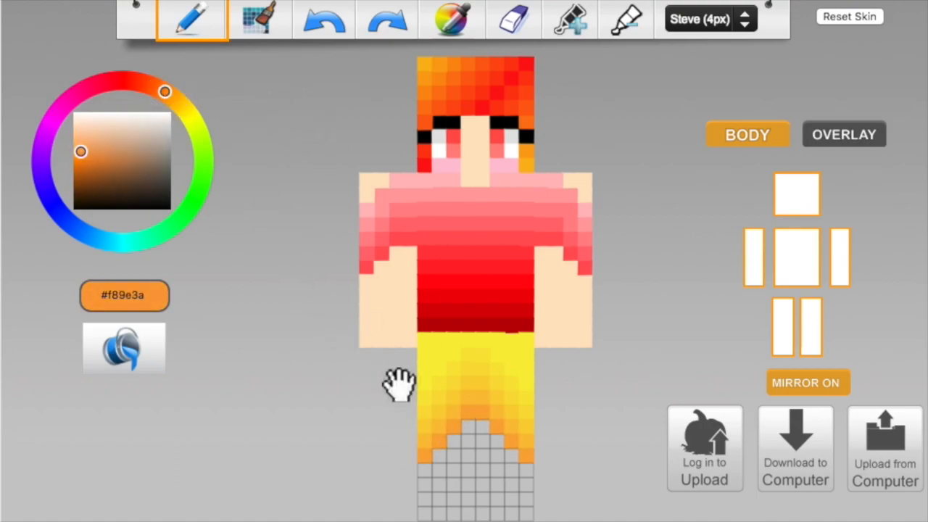
mouse_move(421, 469)
mouse_down()
mouse_move(456, 439)
mouse_move(498, 434)
mouse_up()
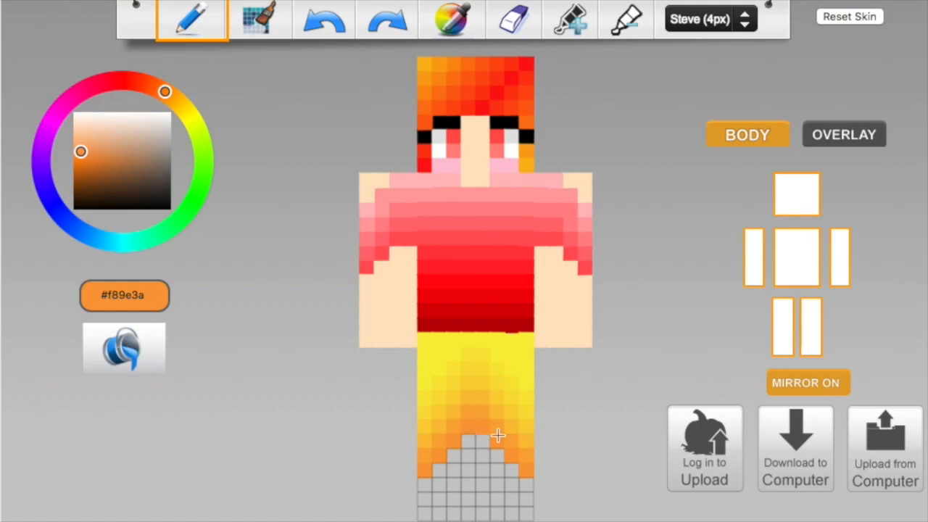
Step: Paint the outermost waist pixel on each leg in the shirt's dark red
click(449, 20)
click(426, 335)
click(525, 340)
Step: Fill the bare legs below the shorts with the skin tone #fee5c2, leaving the bottom two rows empty
click(453, 20)
click(472, 132)
mouse_move(424, 482)
mouse_down()
mouse_move(439, 473)
mouse_move(449, 482)
mouse_move(477, 451)
mouse_move(459, 456)
mouse_up()
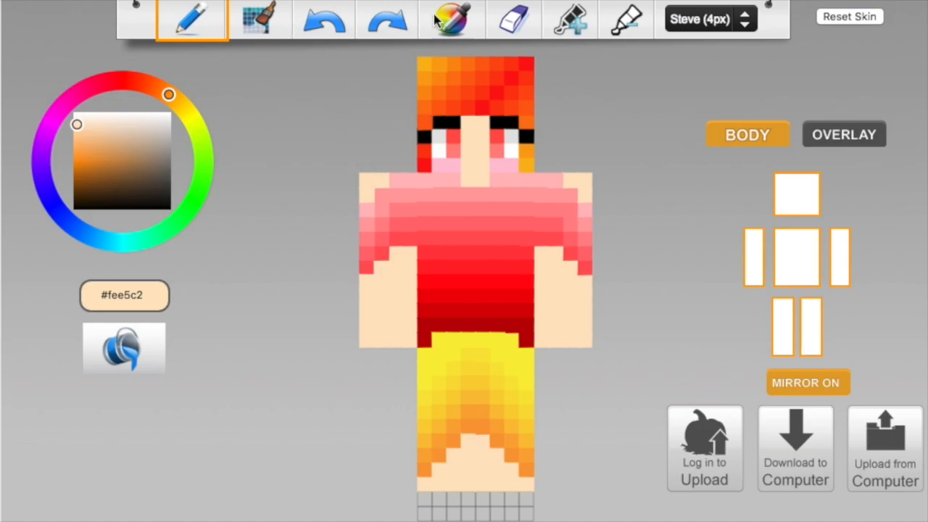
Step: Paint orange #f07d28 shoes on the bottom two rows of both legs
click(83, 152)
drag(429, 507, 466, 499)
click(87, 156)
drag(162, 85, 157, 87)
mouse_move(452, 510)
mouse_down()
mouse_move(512, 499)
mouse_move(497, 507)
mouse_up()
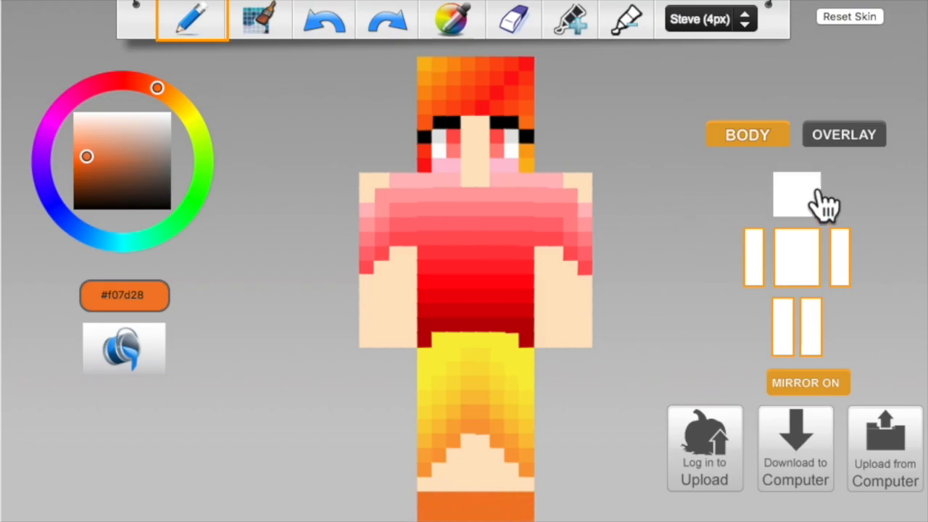
Step: Show the overlay layer and paint black #000000 pixels from between the brows across one eye to the side of the face
click(857, 136)
click(456, 20)
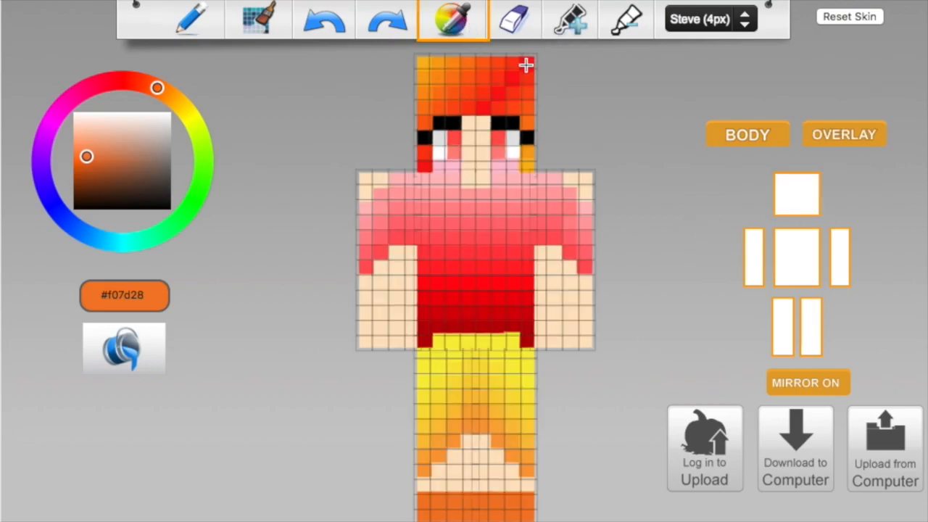
click(525, 65)
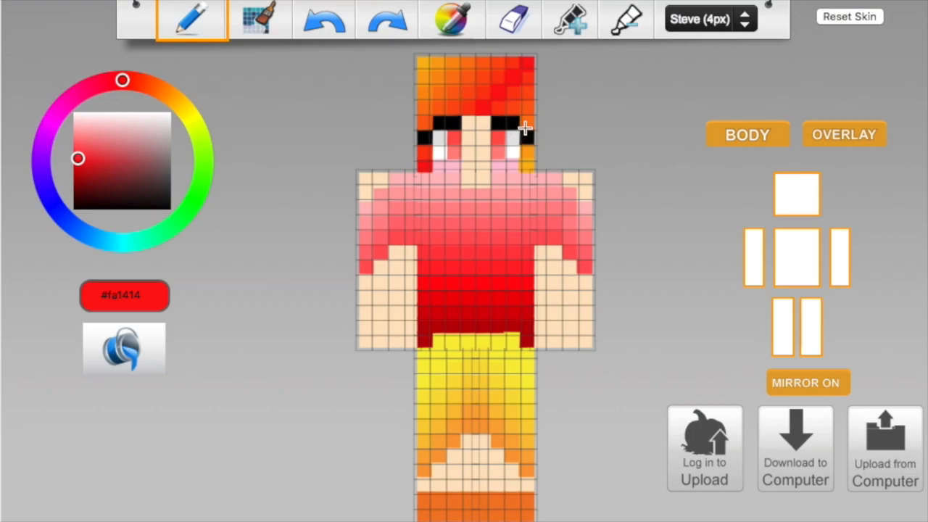
drag(149, 181, 171, 209)
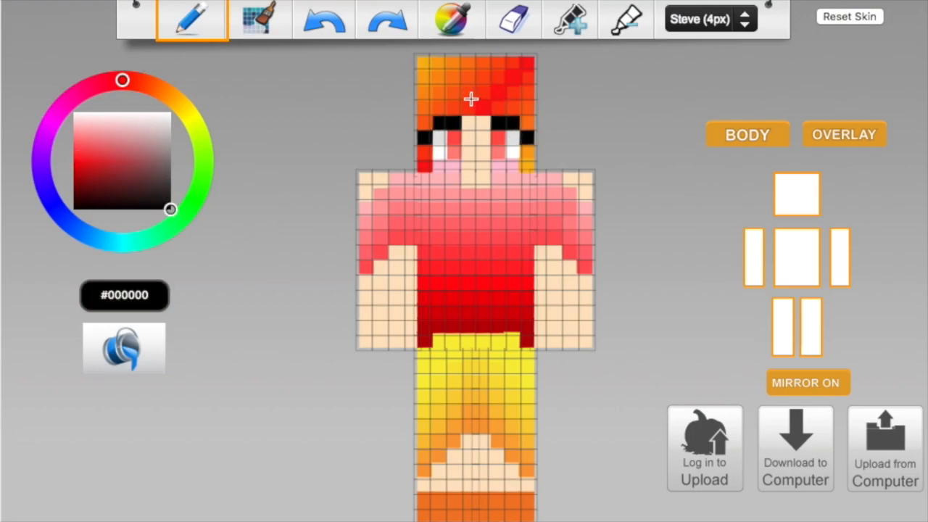
click(459, 122)
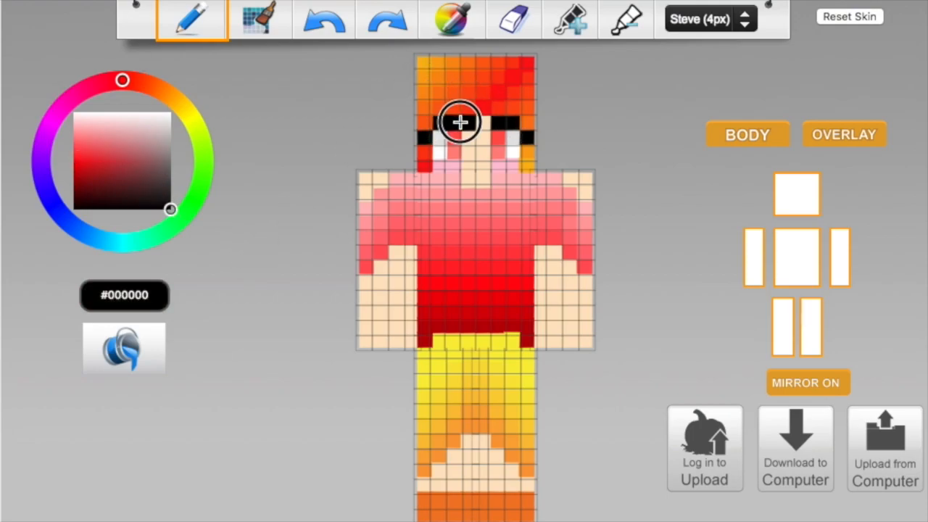
drag(483, 133, 520, 147)
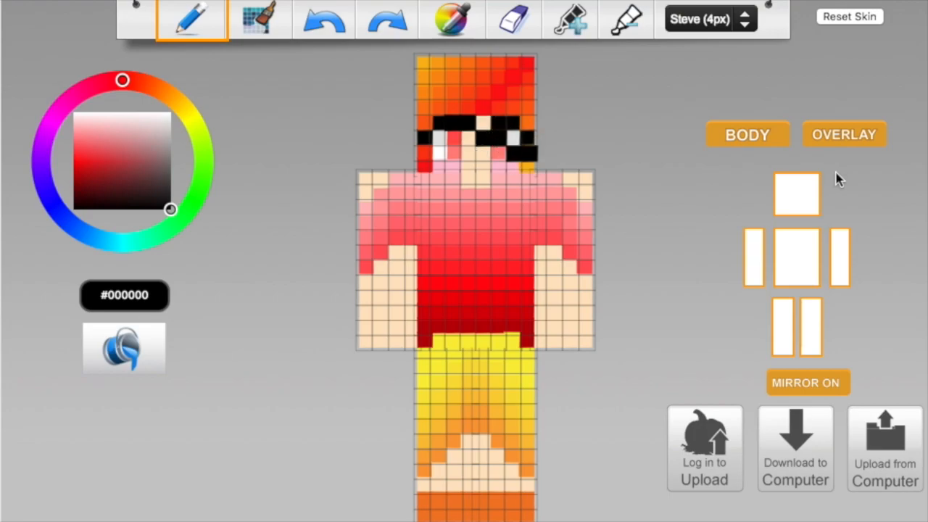
Step: Extend the red #fa1414 hair diagonal between the brows on the overlay, then border it with the adjacent orange-red sampled from the hair
click(453, 20)
click(476, 108)
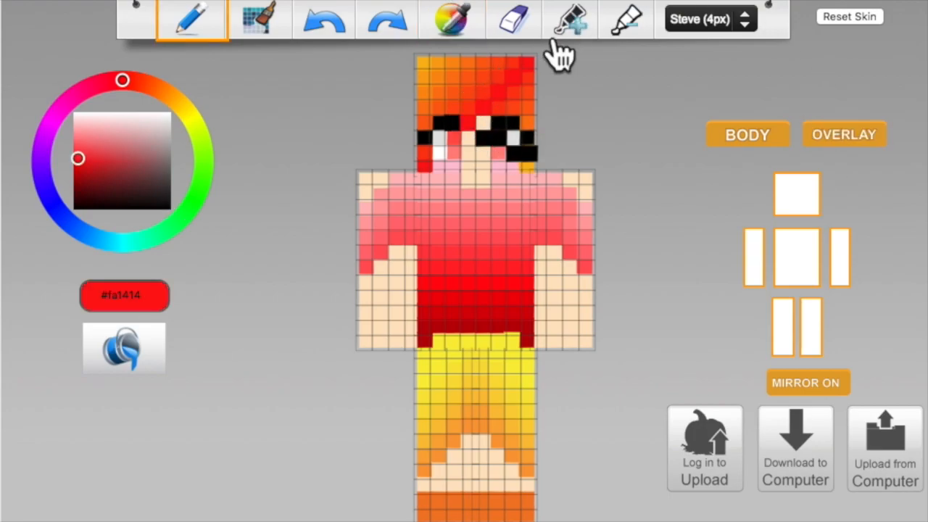
click(452, 20)
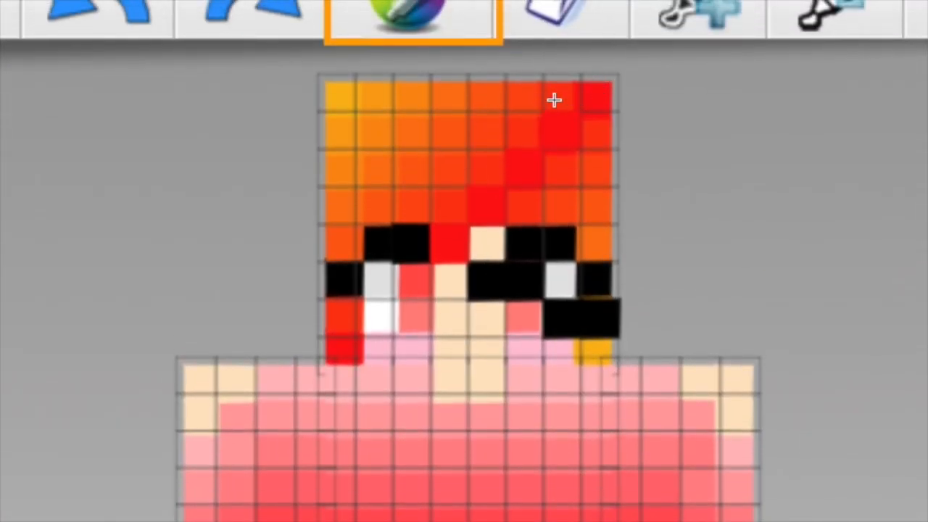
click(553, 100)
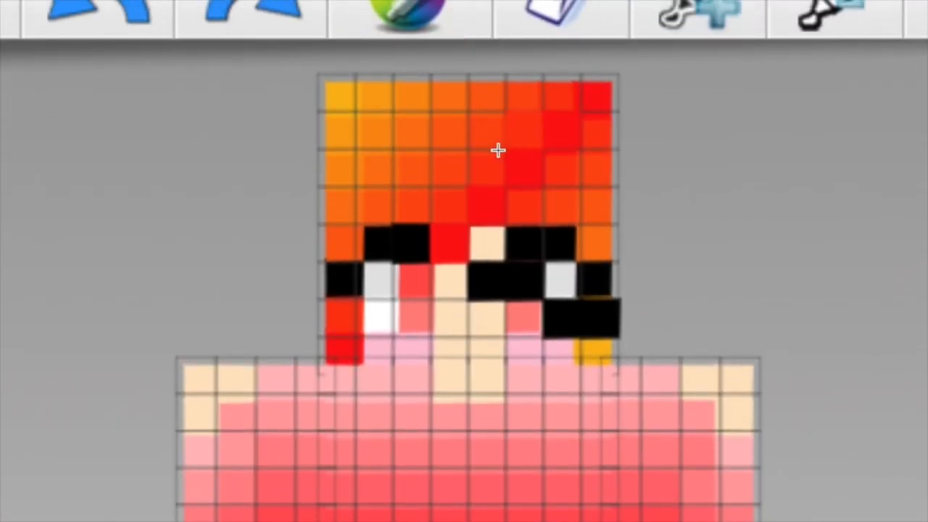
click(416, 231)
click(487, 253)
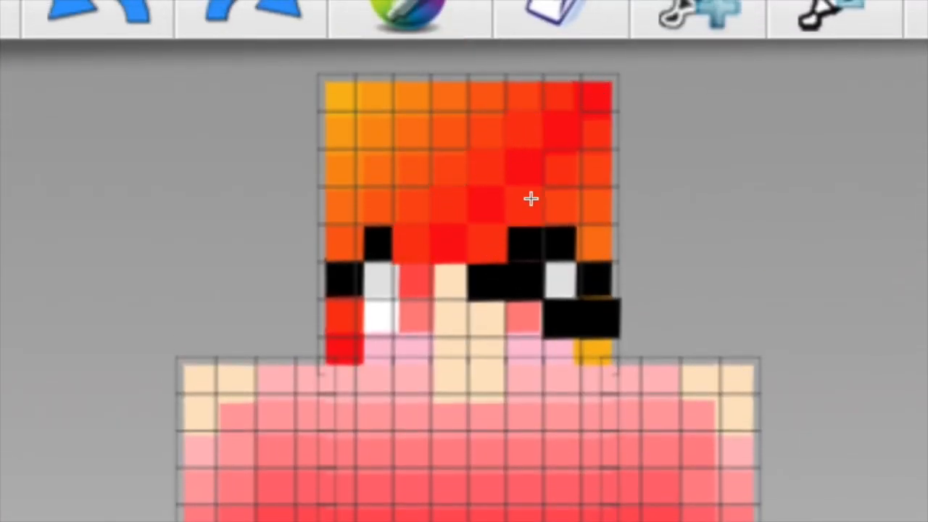
Step: Sample the next orange-red from the hair and paint matching overlay pixels diagonally across the front of the hair
click(570, 90)
click(414, 16)
click(531, 98)
click(516, 98)
click(495, 120)
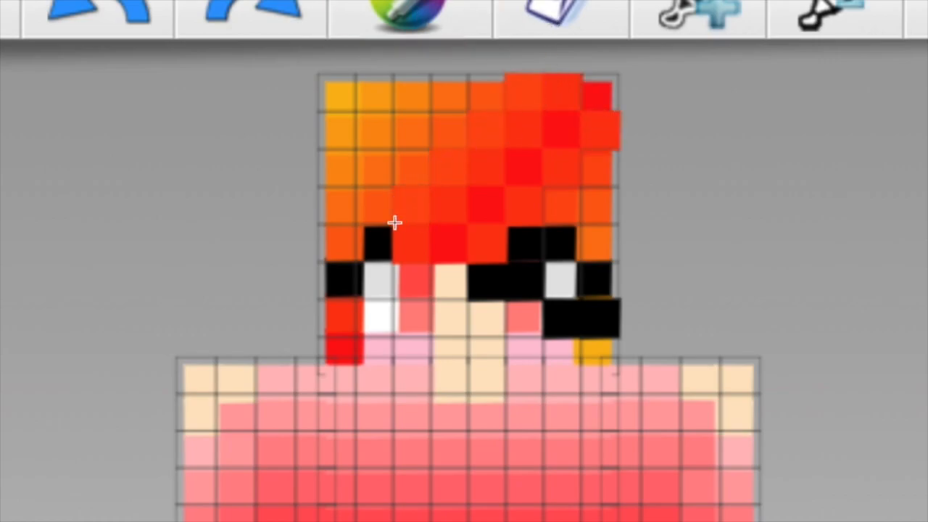
Step: Erase the overlay hair pixels covering the black brow above the uncovered eye
click(372, 234)
click(569, 4)
click(379, 240)
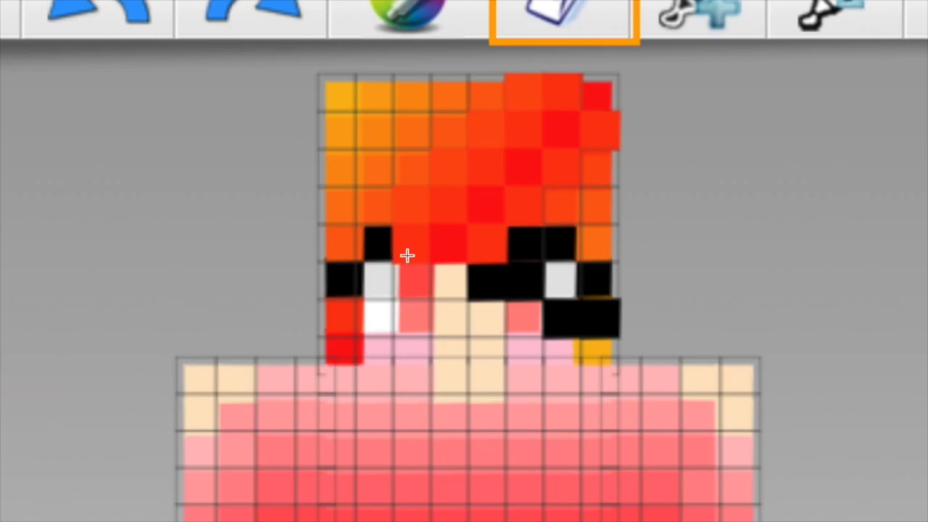
click(409, 250)
Step: Paint progressively lighter orange overlay diagonals over the brow and eye on the side the hair sweeps across
click(404, 16)
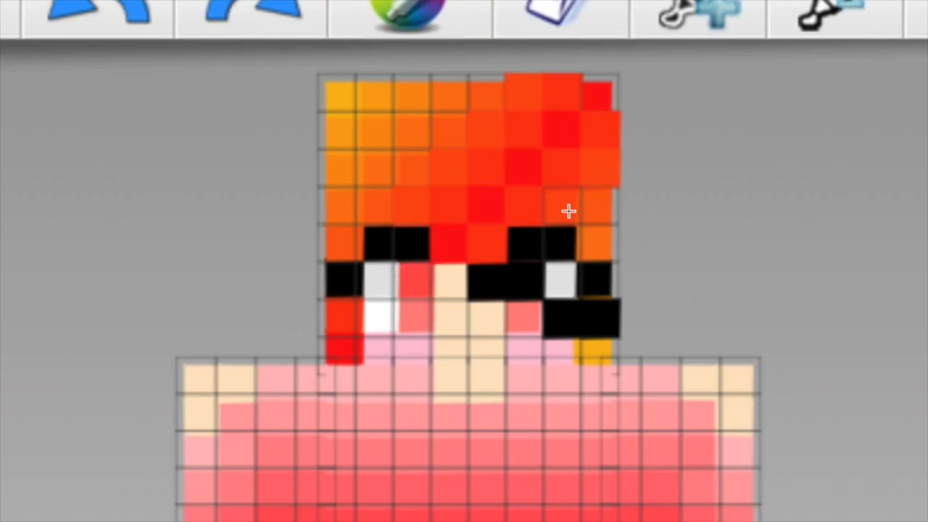
click(523, 244)
click(493, 279)
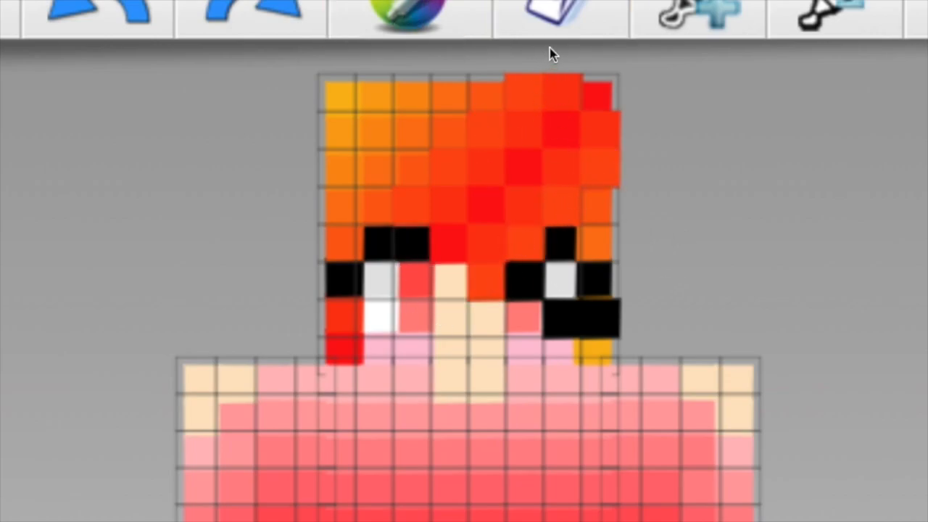
click(561, 244)
click(531, 280)
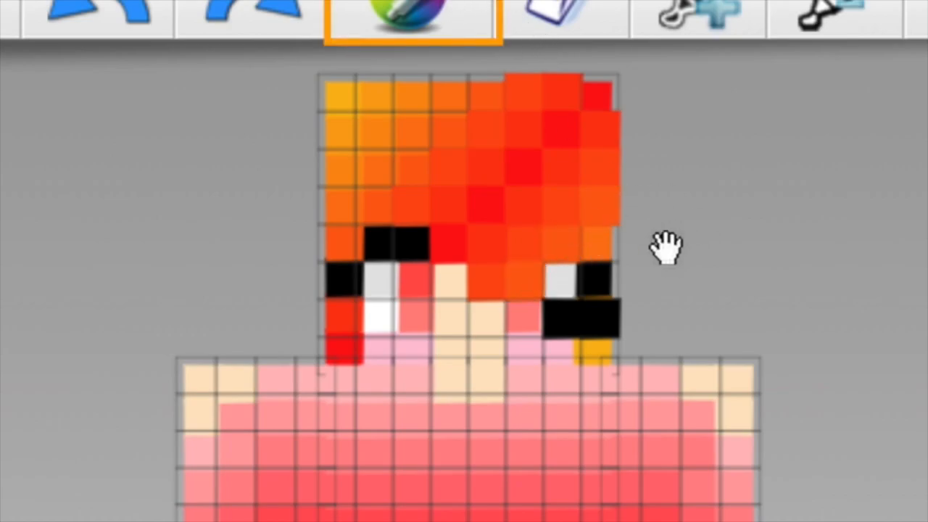
click(573, 283)
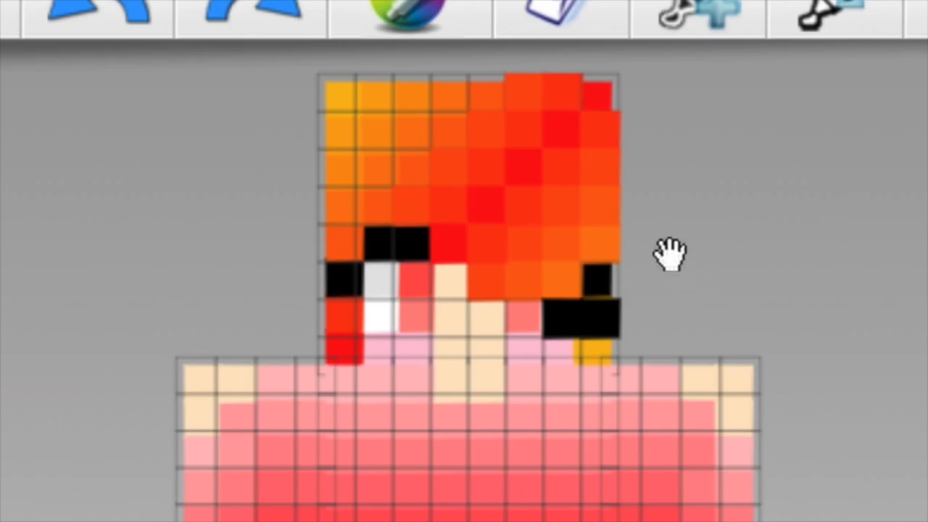
Step: Cover the remaining black overlay pixels at the side of the swept eye with lighter oranges sampled from the hair
click(436, 16)
click(400, 40)
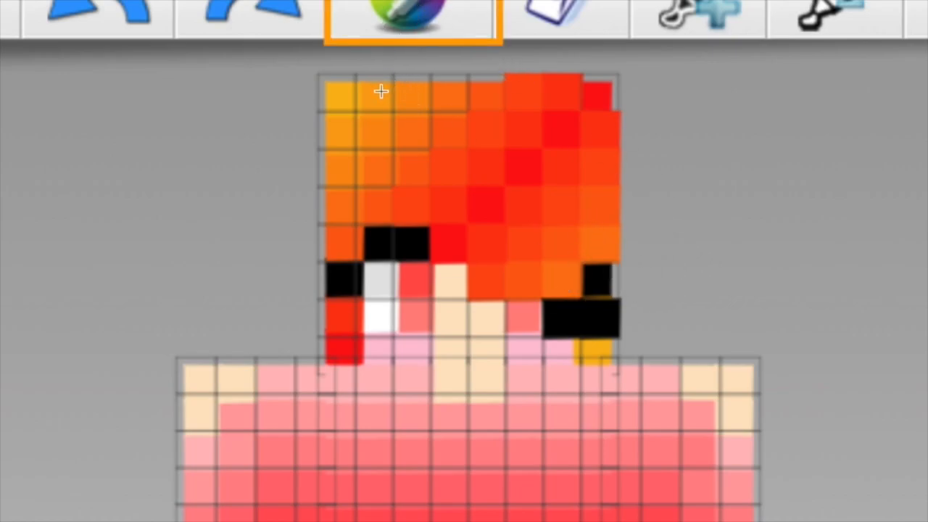
click(462, 21)
click(601, 279)
click(565, 312)
click(400, 11)
click(601, 319)
click(425, 18)
click(599, 329)
click(599, 341)
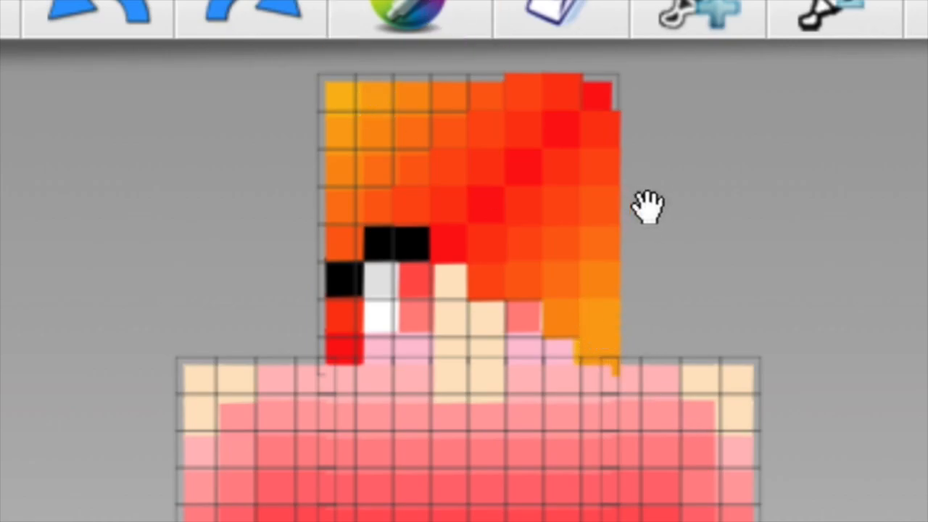
Step: Erase the stray overlay pixel at the lowest tip of the hair strand beside the cheek
click(579, 22)
mouse_move(637, 352)
mouse_down()
mouse_move(620, 369)
mouse_move(689, 317)
mouse_up()
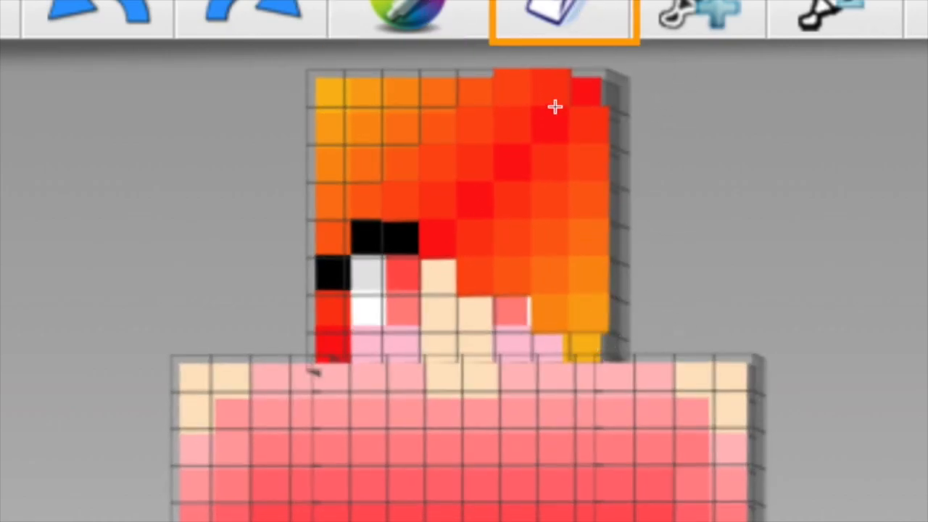
click(404, 33)
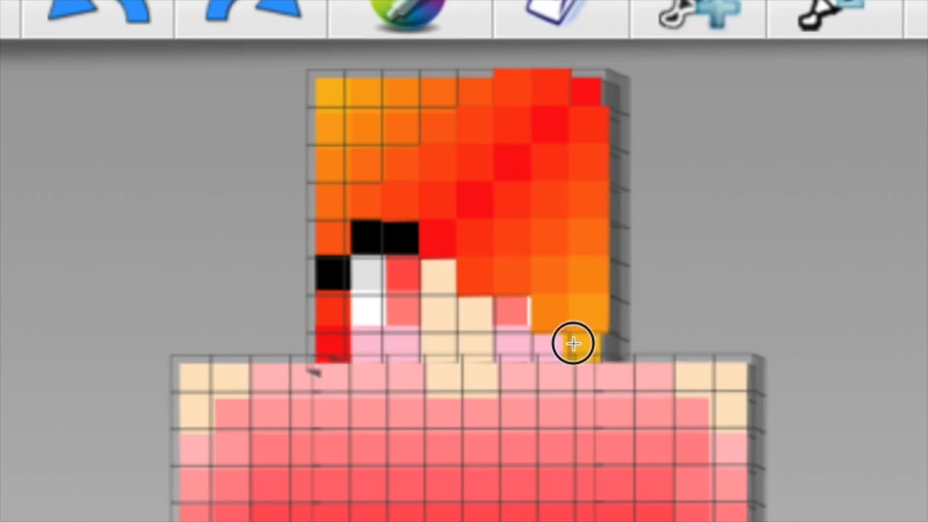
click(558, 20)
mouse_move(689, 268)
mouse_down()
mouse_move(836, 246)
mouse_move(735, 180)
mouse_up()
Step: Sample the hair's remaining orange shades, including #fa9014, and paint matching overlay pixels over the rest of the front hair
click(445, 35)
click(352, 228)
click(426, 14)
click(441, 100)
click(422, 122)
click(370, 162)
click(348, 191)
click(413, 19)
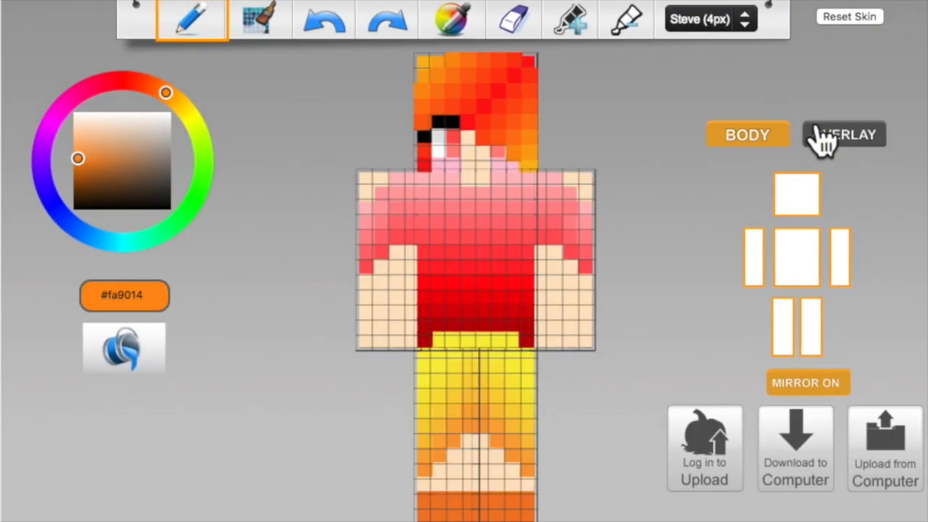
Step: Hide the overlay layer, torso, both arms and both legs, leaving only the head
click(816, 131)
click(843, 136)
click(825, 139)
drag(637, 141, 586, 139)
click(796, 258)
click(753, 258)
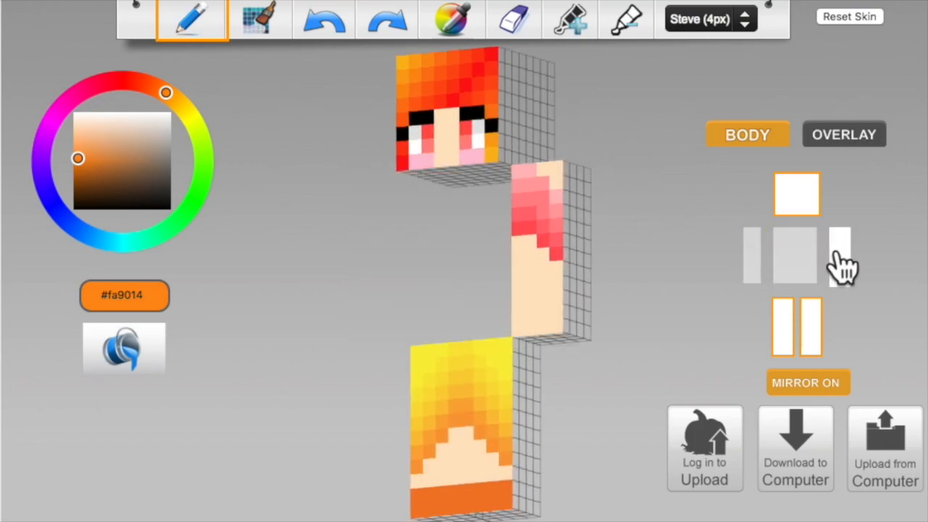
click(839, 257)
click(810, 326)
click(782, 327)
Step: Sample red #fa1414 from the front hair's corner and start the red diagonal across the top of the head
click(477, 35)
click(493, 55)
mouse_move(622, 295)
mouse_down()
mouse_move(616, 321)
mouse_move(568, 330)
mouse_up()
click(467, 233)
mouse_move(544, 292)
mouse_down()
mouse_move(507, 265)
mouse_move(507, 276)
mouse_up()
Step: Paint a red #fa1414 diagonal down the head's side from the front hair's red corner, erasing a misplaced pixel
click(447, 86)
click(445, 86)
click(513, 20)
click(455, 85)
click(174, 9)
click(454, 100)
click(471, 117)
click(484, 129)
click(526, 171)
Step: Continue the red #fa1414 diagonal upward across the back of the head, erasing a misplaced pixel
mouse_move(547, 190)
mouse_down()
mouse_move(515, 215)
mouse_move(471, 190)
mouse_up()
click(427, 151)
click(441, 137)
click(511, 66)
click(513, 25)
click(485, 111)
click(173, 22)
Step: Paint the red #fa1414 diagonal down the opposite side of the head toward the face, erasing a misplaced pixel
drag(507, 263, 418, 171)
drag(481, 129, 512, 158)
click(526, 173)
click(516, 29)
click(499, 131)
drag(507, 246, 316, 78)
click(190, 22)
Step: Paint a red #fa1414 diagonal from corner to corner across the underside of the head
mouse_move(403, 272)
mouse_down()
mouse_move(626, 255)
mouse_move(414, 165)
mouse_up()
click(416, 172)
click(433, 184)
click(449, 196)
click(466, 208)
click(482, 218)
click(499, 230)
drag(518, 237, 426, 206)
click(433, 163)
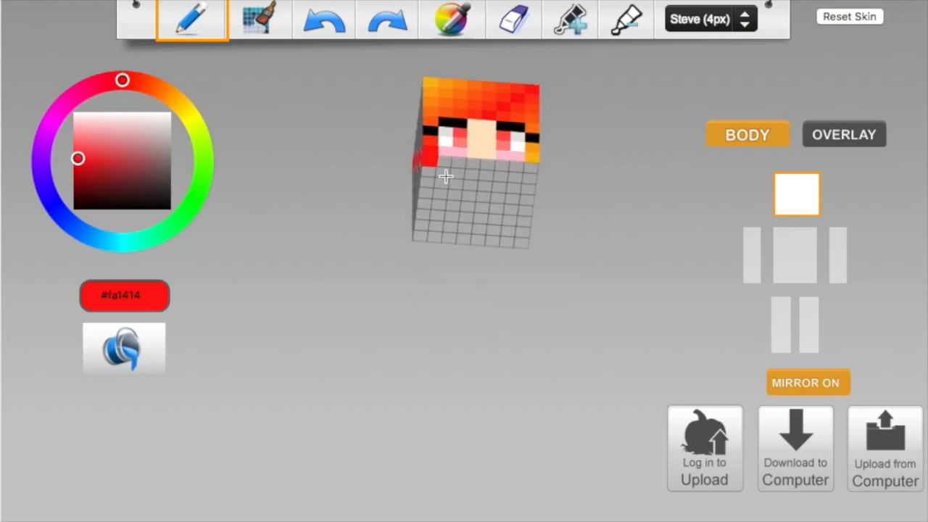
Step: Sample orange-red #fa3a14 and paint it along both edges of the red diagonal on the first side of the head
drag(593, 212, 546, 113)
click(457, 20)
click(526, 80)
drag(580, 152, 442, 108)
click(438, 73)
click(439, 102)
click(451, 88)
click(514, 20)
click(423, 101)
click(192, 20)
click(495, 134)
click(511, 148)
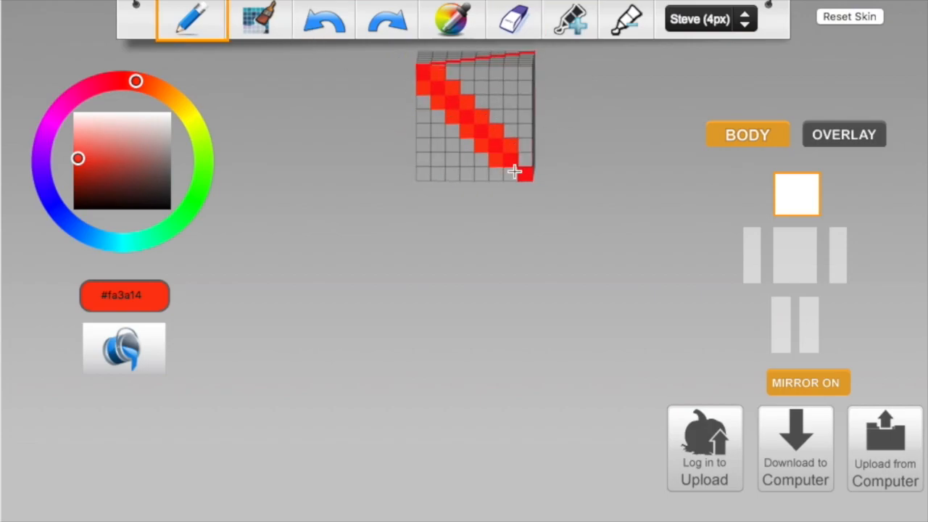
click(512, 171)
click(525, 161)
Step: Border the red diagonal on the back of the head with #fa3a14, erasing a misplaced pixel
drag(545, 168, 417, 167)
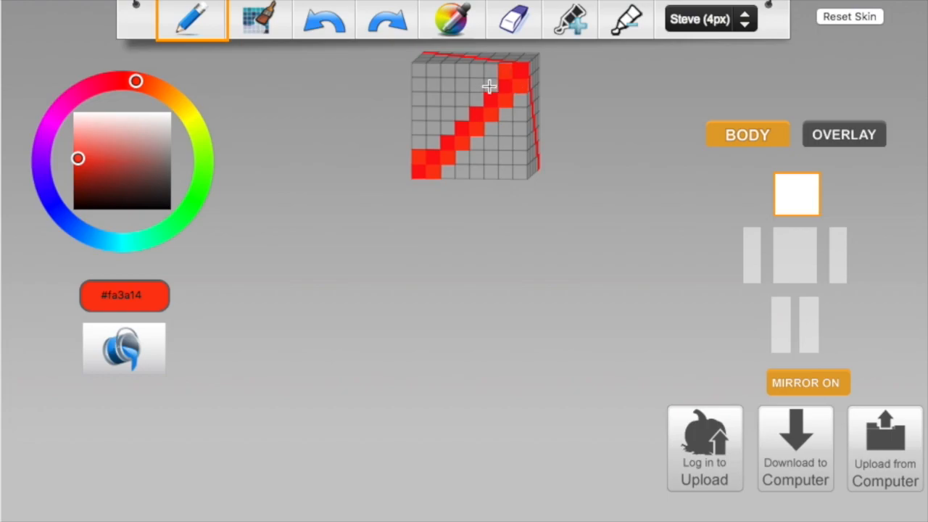
click(513, 20)
click(475, 84)
click(198, 22)
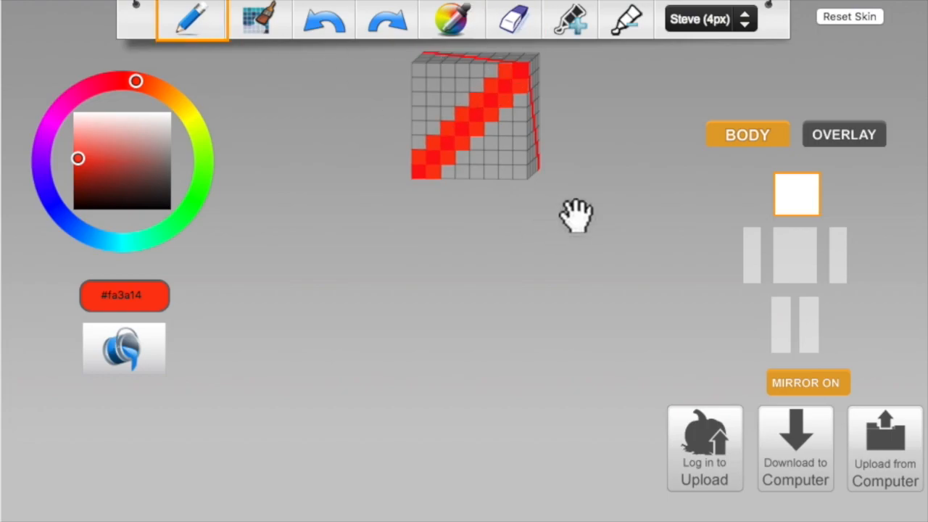
Step: Paint #fa3a14 pixels along the red diagonal on the opposite side of the head
drag(577, 215, 292, 234)
click(415, 77)
click(432, 94)
drag(433, 93, 504, 164)
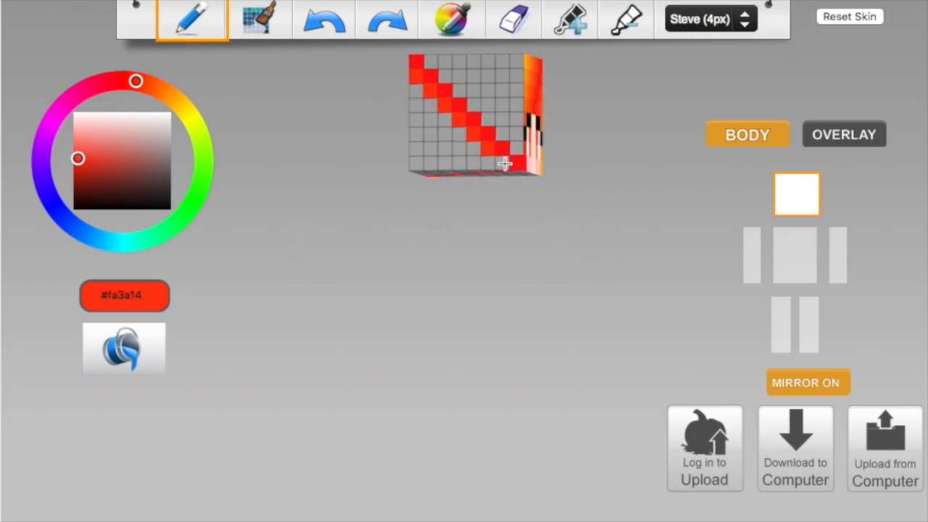
Step: Border the red diagonals on the underside and top of the head with #fa3a14 pixels
drag(612, 192, 461, 191)
drag(463, 233, 476, 240)
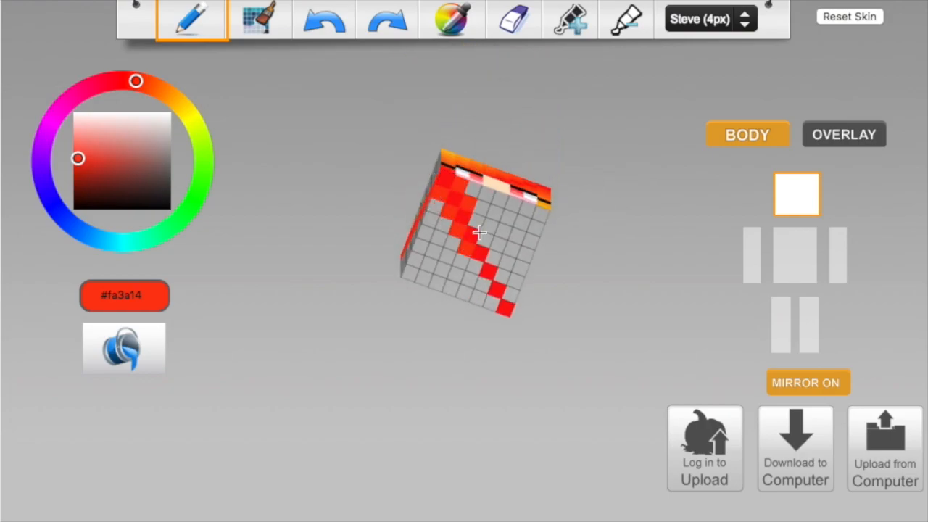
mouse_move(542, 237)
mouse_down()
mouse_move(474, 283)
mouse_move(430, 254)
mouse_move(497, 270)
mouse_move(542, 251)
mouse_move(510, 250)
mouse_up()
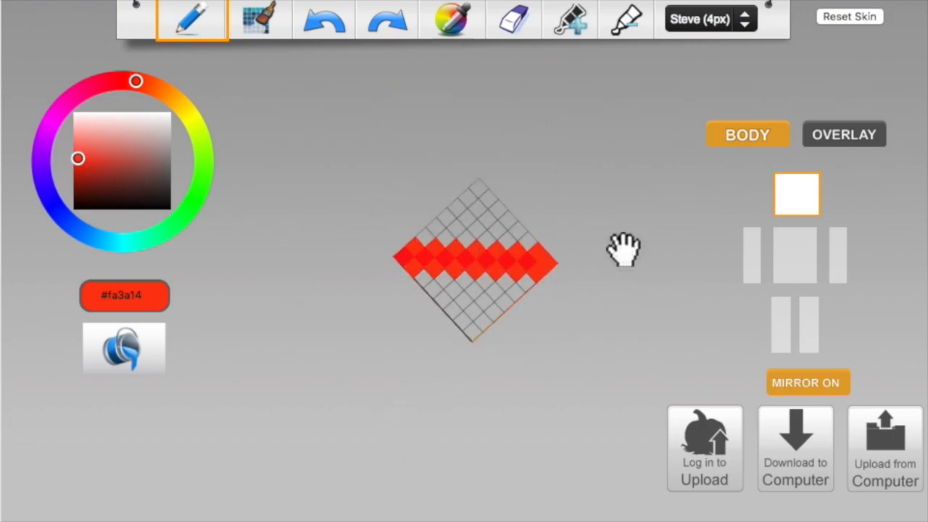
Step: Sample #fa4d14 and paint it outside the #fa3a14 bands on the first side and the back of the head
drag(521, 319, 497, 209)
click(450, 10)
click(465, 76)
drag(536, 275, 461, 280)
mouse_move(417, 91)
mouse_down()
mouse_move(486, 164)
mouse_move(512, 134)
mouse_move(458, 71)
mouse_up()
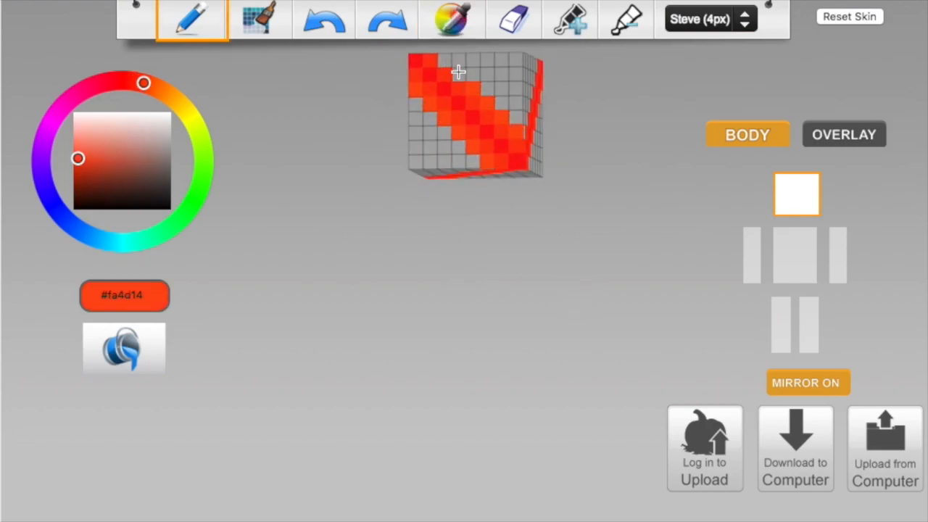
drag(550, 227, 465, 148)
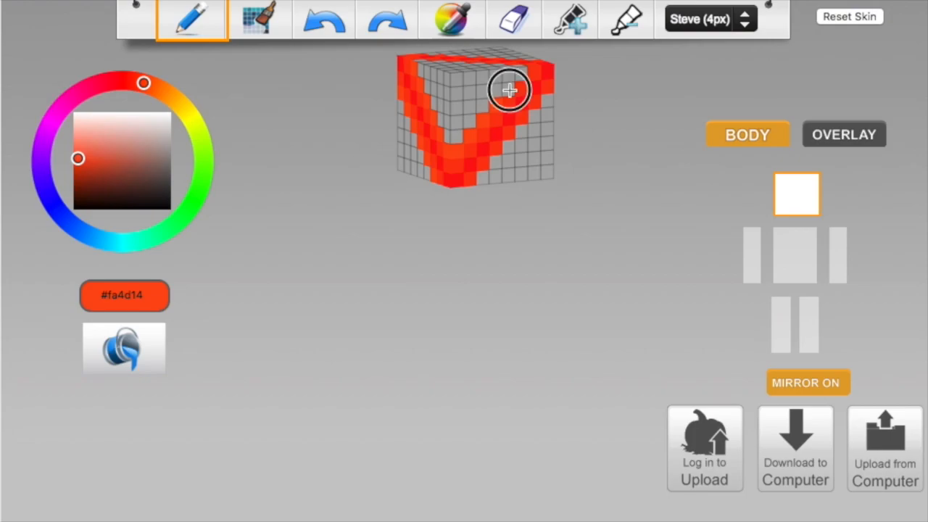
mouse_move(445, 218)
mouse_down()
mouse_move(507, 244)
mouse_move(511, 232)
mouse_up()
drag(504, 109, 453, 170)
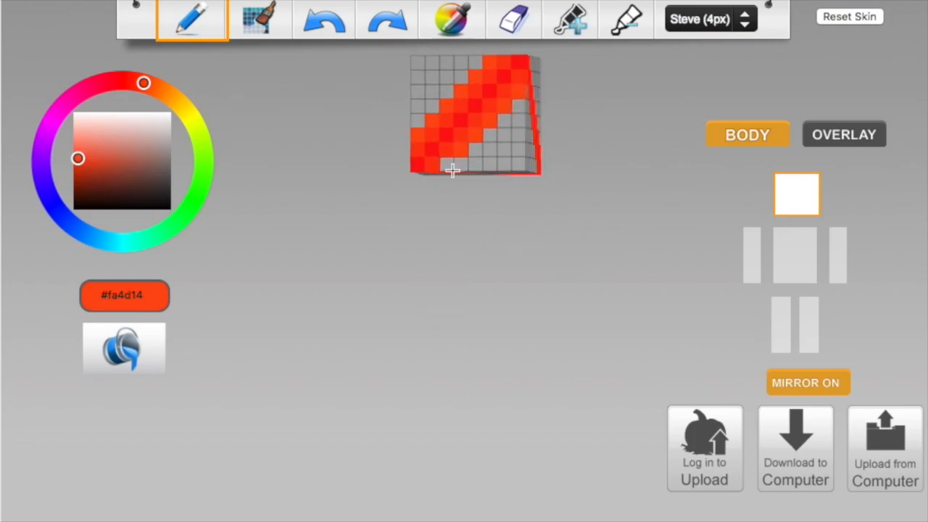
Step: Add the #fa4d14 band along the diagonals on the opposite side and top of the head
mouse_move(608, 223)
mouse_down()
mouse_move(450, 116)
mouse_move(476, 140)
mouse_up()
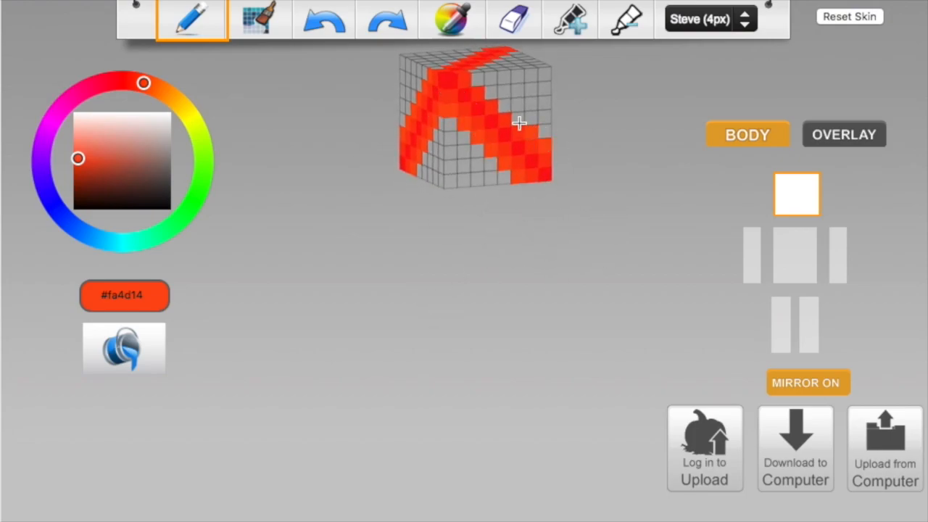
mouse_move(609, 160)
mouse_down()
mouse_move(548, 234)
mouse_move(505, 234)
mouse_move(492, 279)
mouse_up()
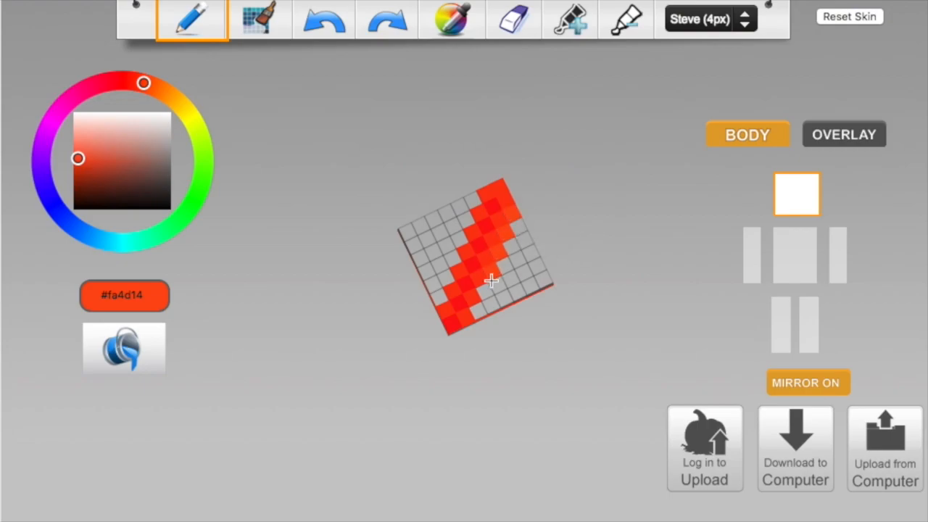
drag(440, 294, 468, 209)
Step: Paint the #fa4d14 band along the diagonal on the underside of the head
drag(536, 362, 310, 290)
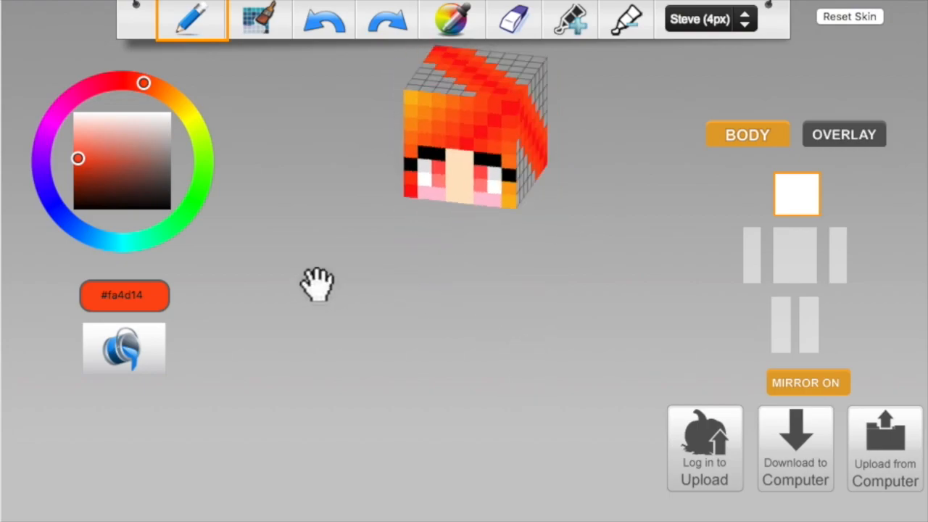
drag(550, 305, 575, 139)
click(424, 226)
drag(423, 226, 493, 303)
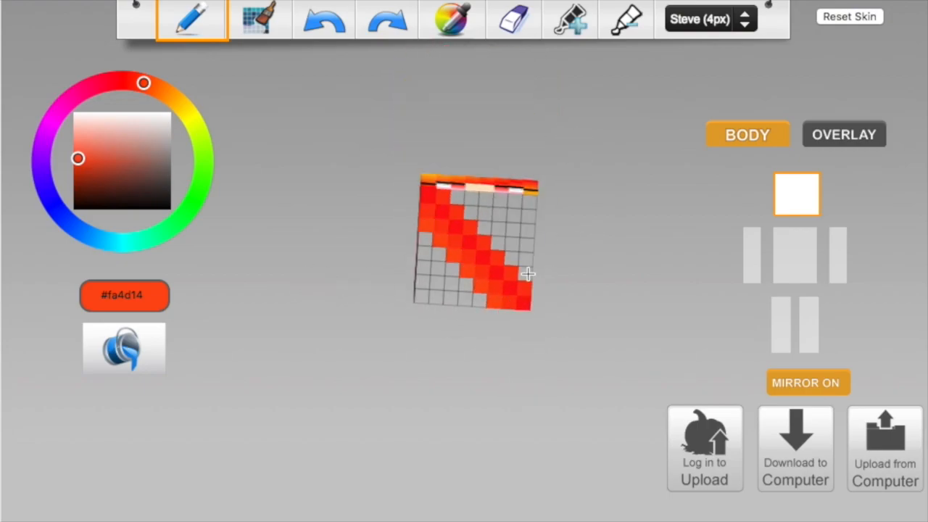
click(513, 19)
Step: Sample #fa6214 from the front hair and paint it outside the #fa4d14 band on the first side of the head
mouse_move(611, 311)
mouse_down()
mouse_move(585, 510)
mouse_move(536, 217)
mouse_up()
click(462, 19)
click(474, 59)
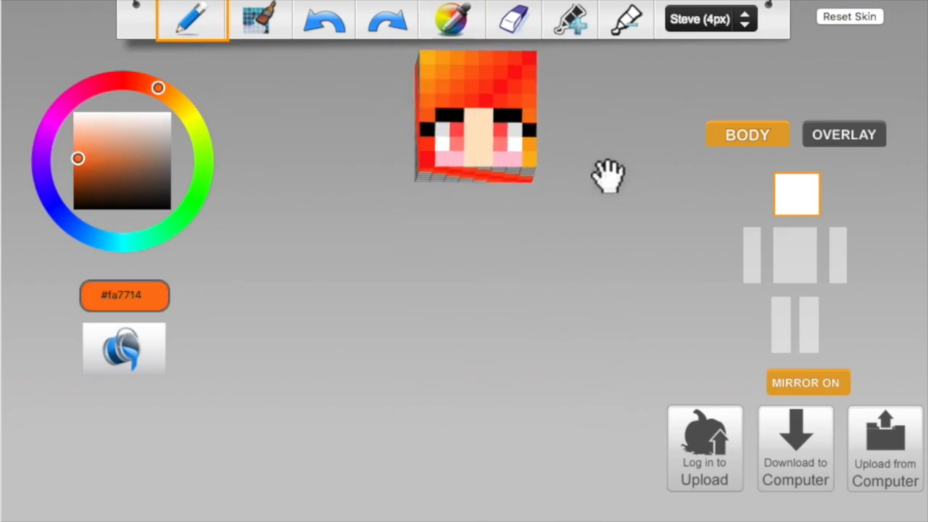
drag(609, 179, 508, 179)
click(481, 64)
drag(450, 233, 522, 246)
click(458, 29)
click(516, 75)
mouse_move(570, 94)
mouse_down()
mouse_move(500, 91)
mouse_move(542, 133)
mouse_up()
click(512, 20)
click(194, 19)
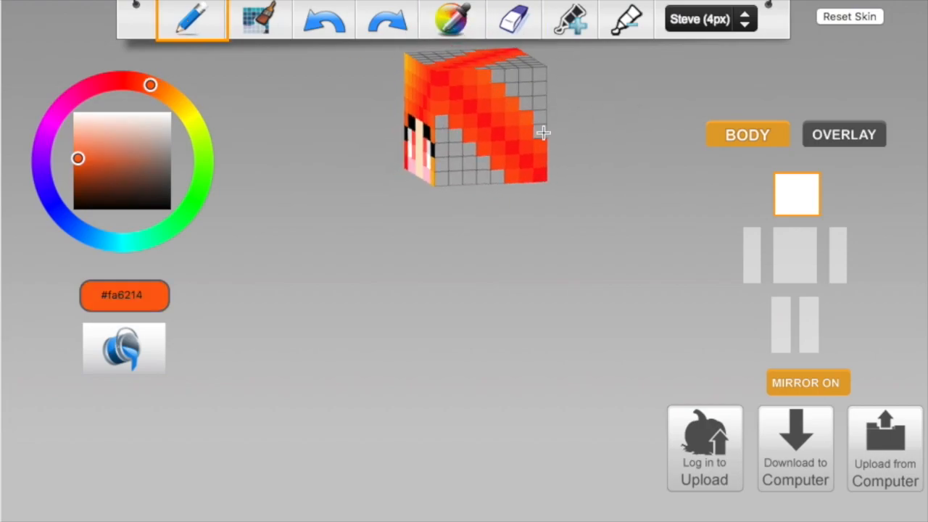
Step: Continue the #fa6214 band outside the #fa4d14 bands on the back, opposite side, top and underside of the head
drag(531, 122, 472, 100)
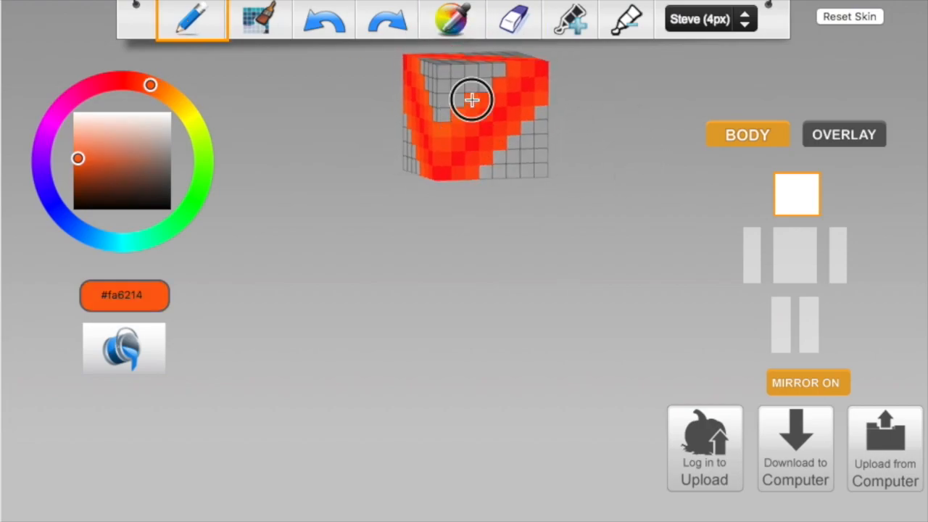
drag(512, 143, 447, 133)
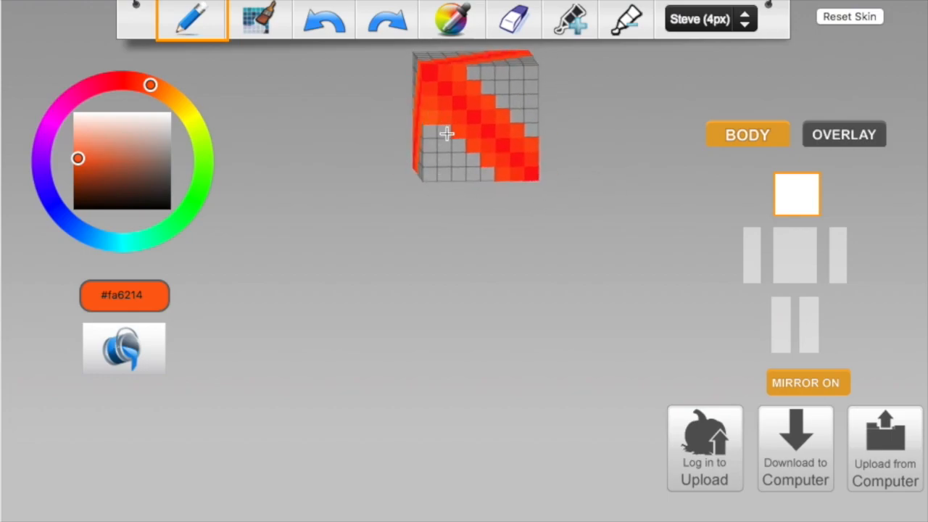
drag(536, 73, 426, 251)
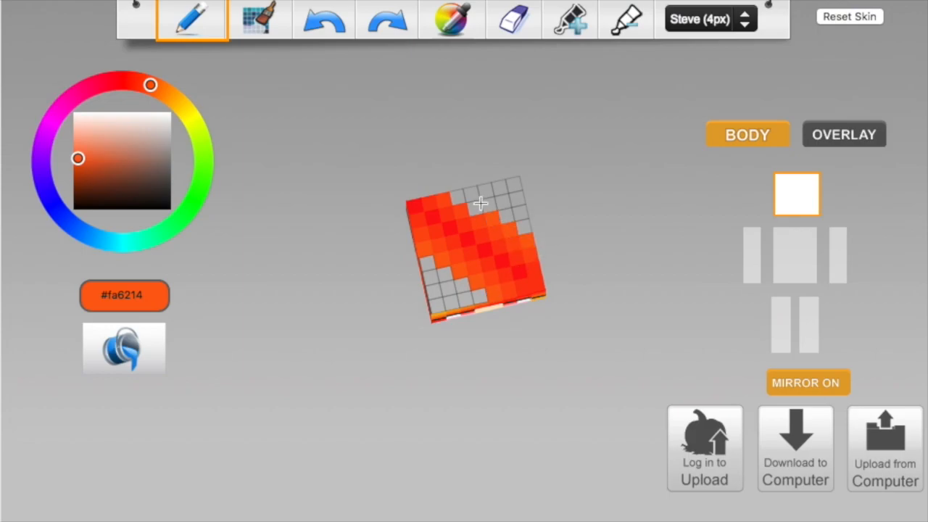
drag(624, 313, 501, 221)
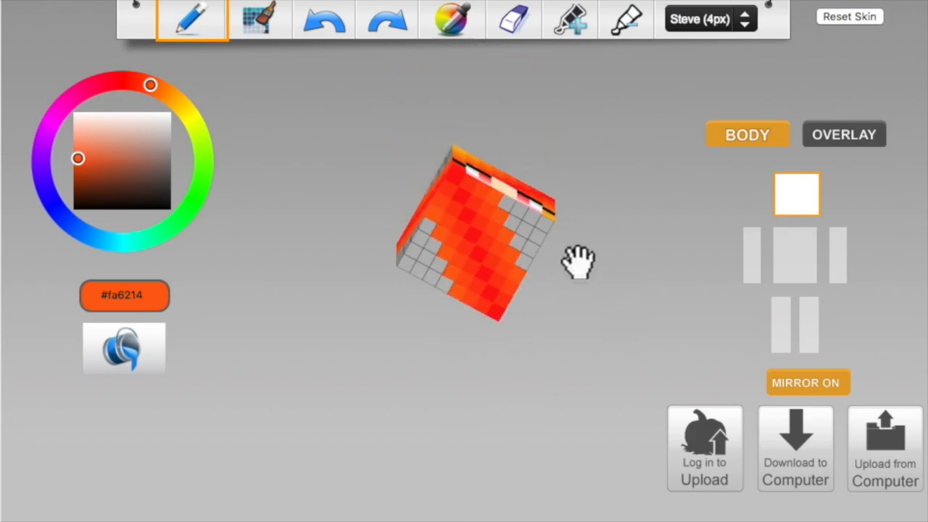
drag(578, 261, 531, 397)
Step: Sample #fa7714 from the front hair and paint it outside the #fa6214 bands on the head's sides, back, top and underside
click(450, 18)
click(506, 65)
drag(570, 87, 470, 99)
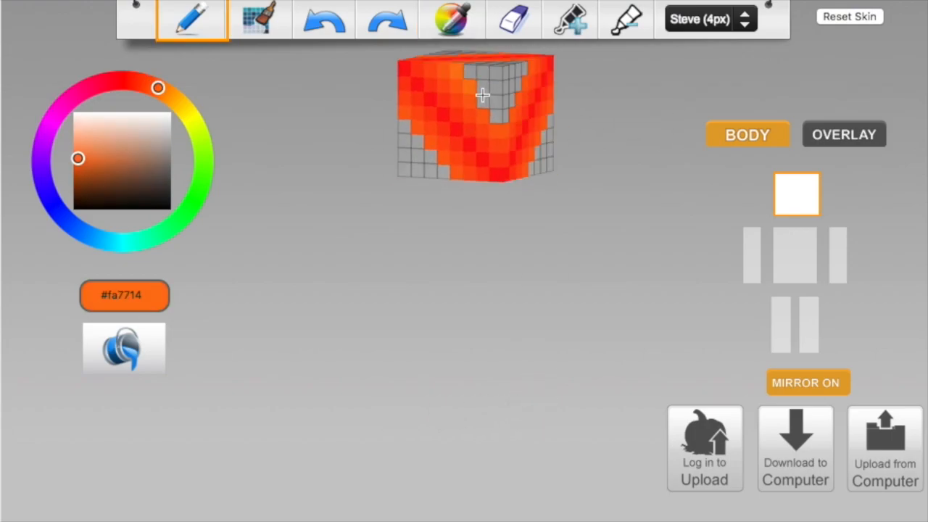
drag(376, 231, 424, 221)
drag(462, 171, 421, 129)
drag(558, 132, 602, 221)
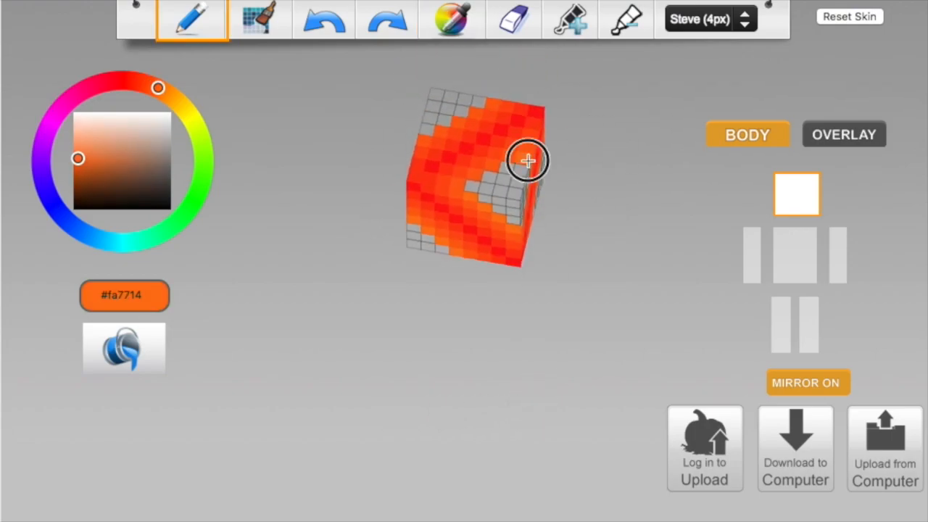
drag(490, 179, 475, 186)
drag(616, 206, 467, 106)
drag(529, 156, 483, 84)
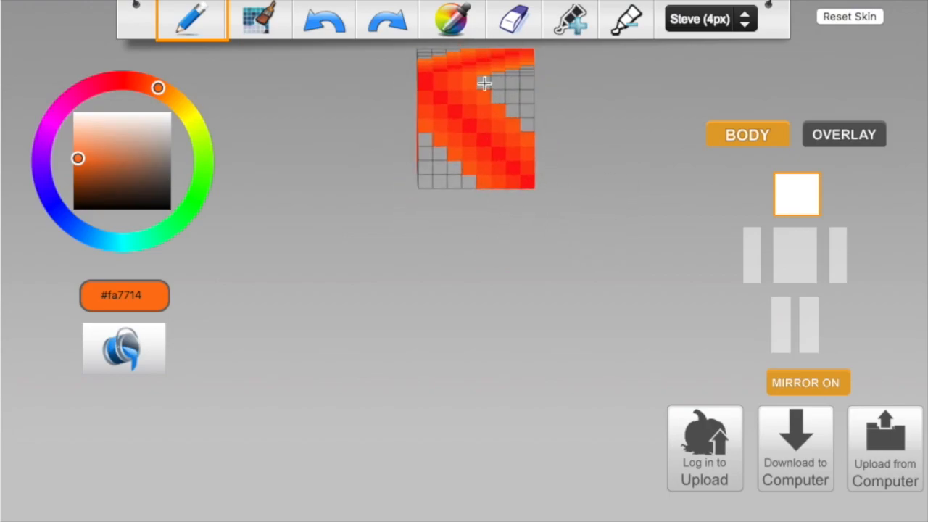
drag(435, 155, 492, 211)
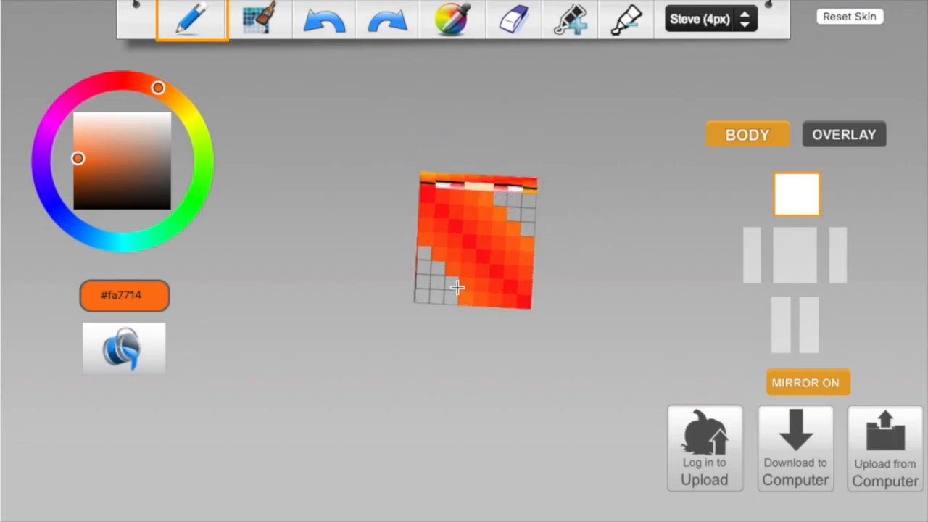
drag(576, 234, 471, 73)
Step: Sample #fa9014 from the front hair and paint it outside the #fa7714 bands around the head
click(452, 20)
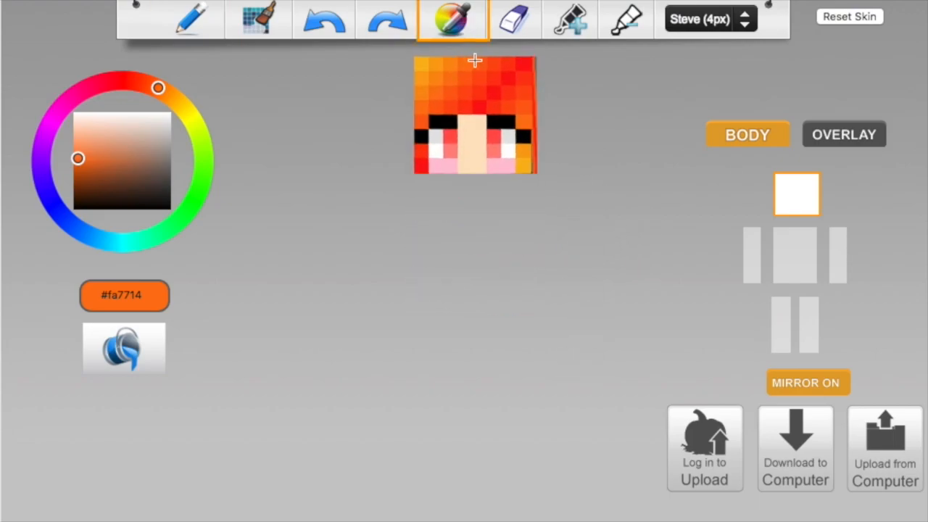
drag(553, 159, 545, 262)
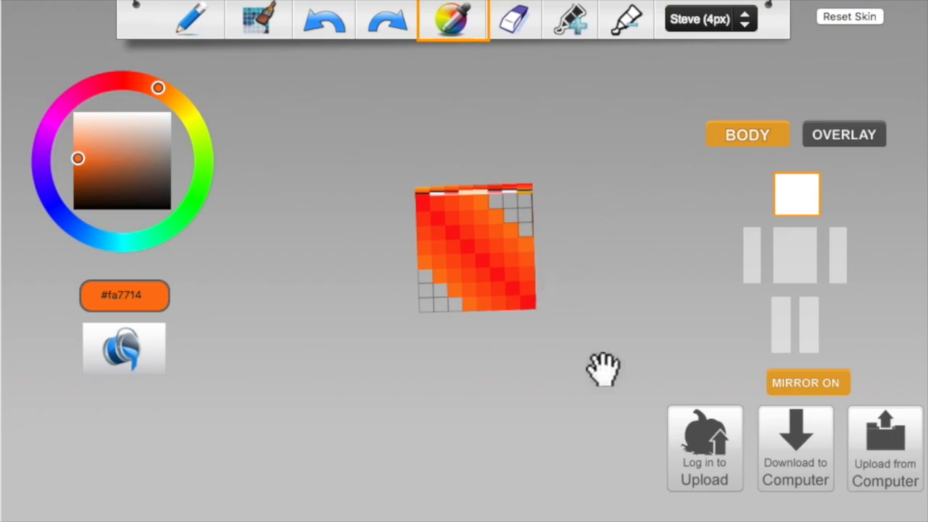
drag(602, 370, 579, 196)
click(442, 106)
drag(658, 166, 658, 276)
drag(445, 330, 453, 290)
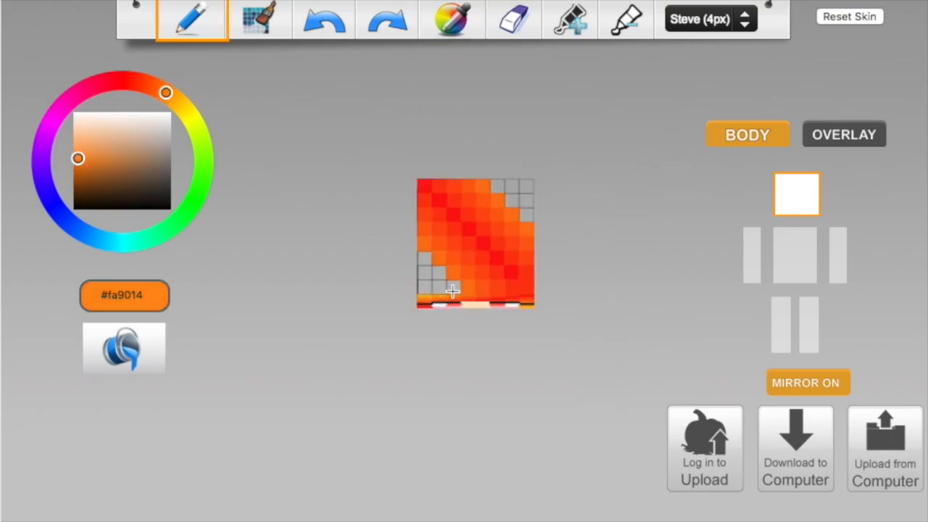
drag(660, 343, 484, 196)
drag(558, 429, 423, 153)
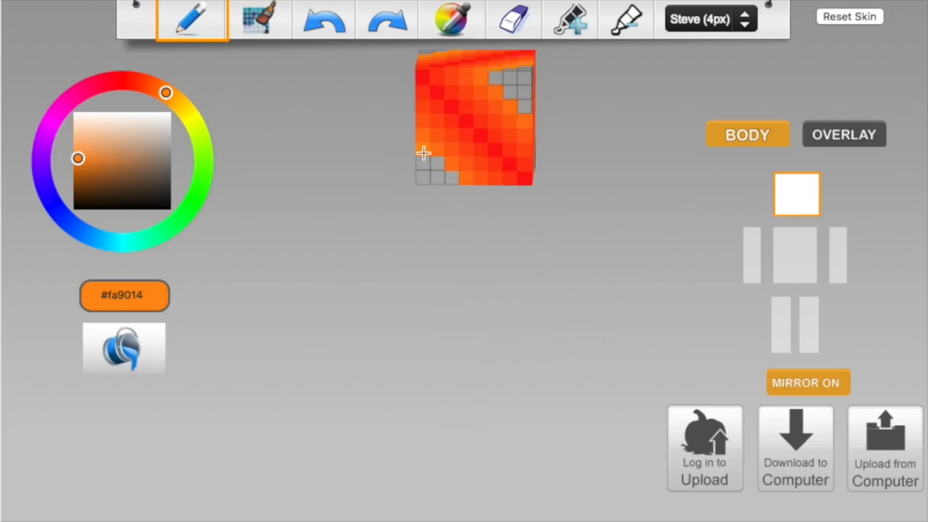
drag(584, 165, 438, 94)
Step: Paint #faa414 outside the #fa9014 bands near the remaining empty corners of the head
drag(517, 161, 434, 209)
drag(529, 118, 498, 121)
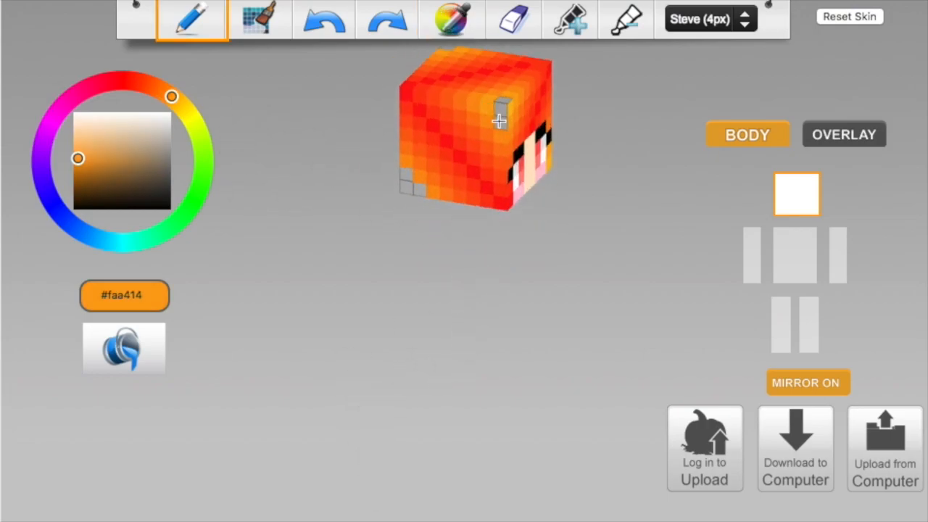
drag(417, 191, 492, 231)
drag(401, 327, 527, 83)
Step: Fill the last empty corner pixels of the head with #fab914
drag(411, 191, 491, 269)
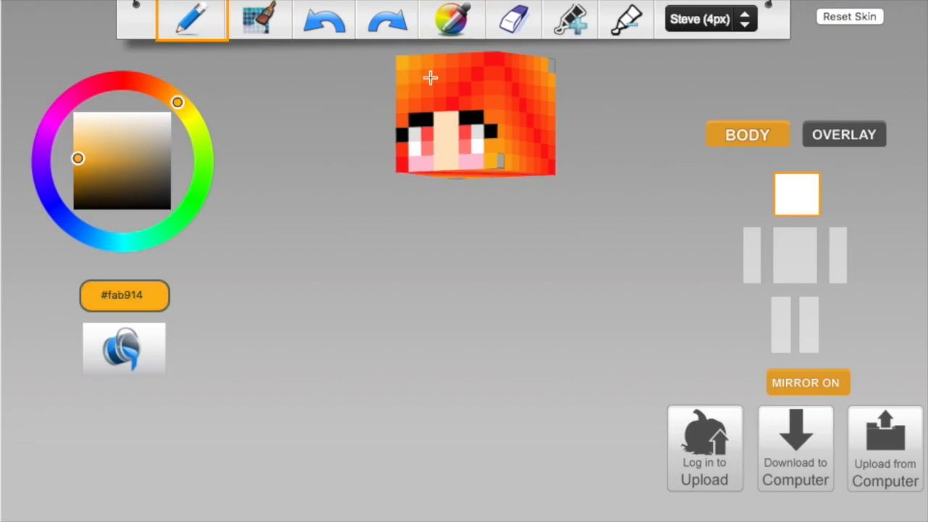
drag(430, 76, 504, 158)
mouse_move(461, 248)
mouse_down()
mouse_move(580, 249)
mouse_move(507, 76)
mouse_move(451, 387)
mouse_move(543, 156)
mouse_move(451, 238)
mouse_up()
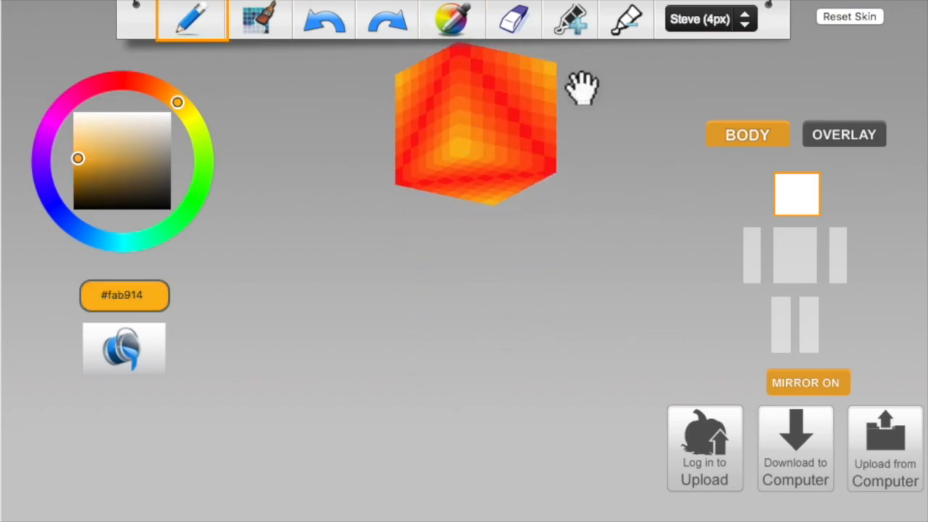
Step: Sample the skin tone #fee5c2 from the face and paint the chin area on the head's underside
drag(650, 309, 406, 246)
click(466, 31)
click(478, 159)
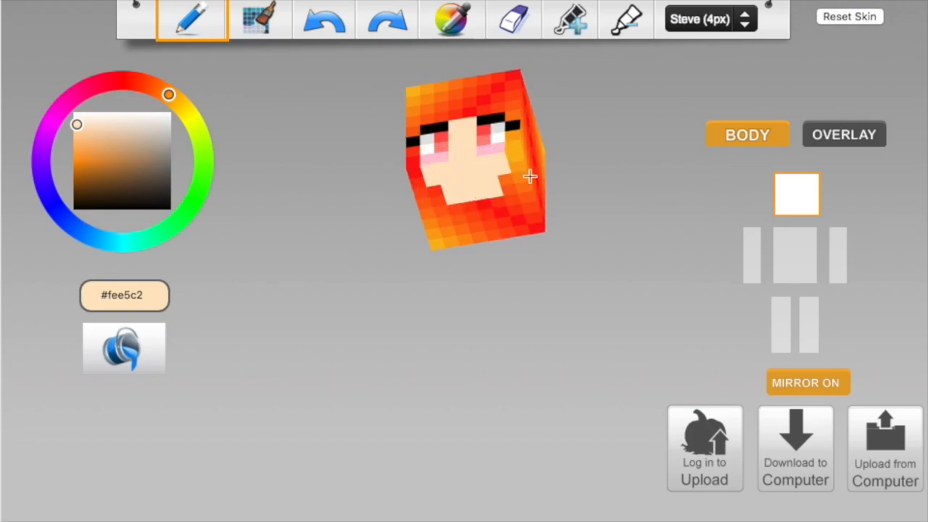
Step: Show only the torso, sample #ffbdbe from its front top row and extend that row around the sides and back
click(806, 281)
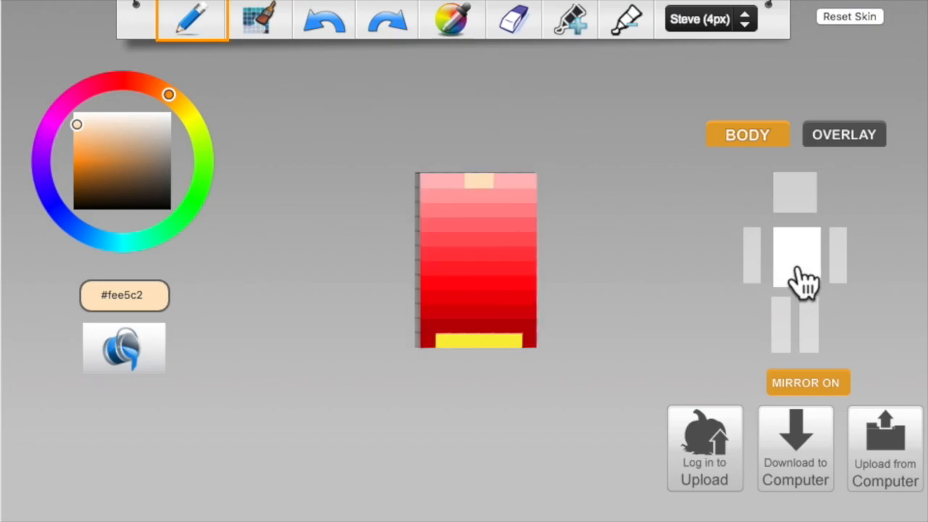
click(443, 179)
mouse_move(266, 276)
mouse_down()
mouse_move(331, 285)
mouse_move(470, 182)
mouse_up()
drag(348, 229, 450, 238)
drag(466, 190, 424, 184)
mouse_move(403, 192)
mouse_down()
mouse_move(488, 202)
mouse_move(600, 197)
mouse_up()
drag(470, 190, 423, 185)
drag(403, 203, 520, 205)
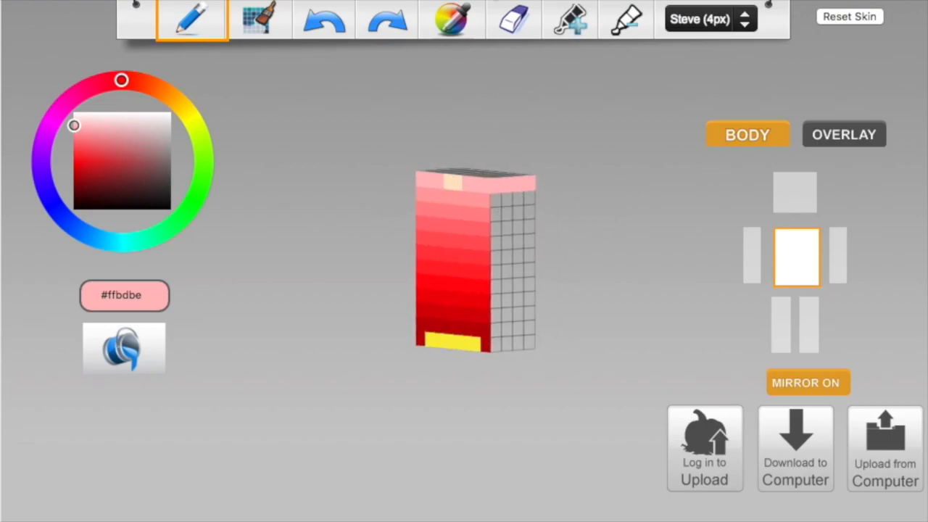
drag(640, 212, 601, 209)
Step: Darken the colour to #ffa3a5 and paint the second row around the torso's sides and back
click(579, 28)
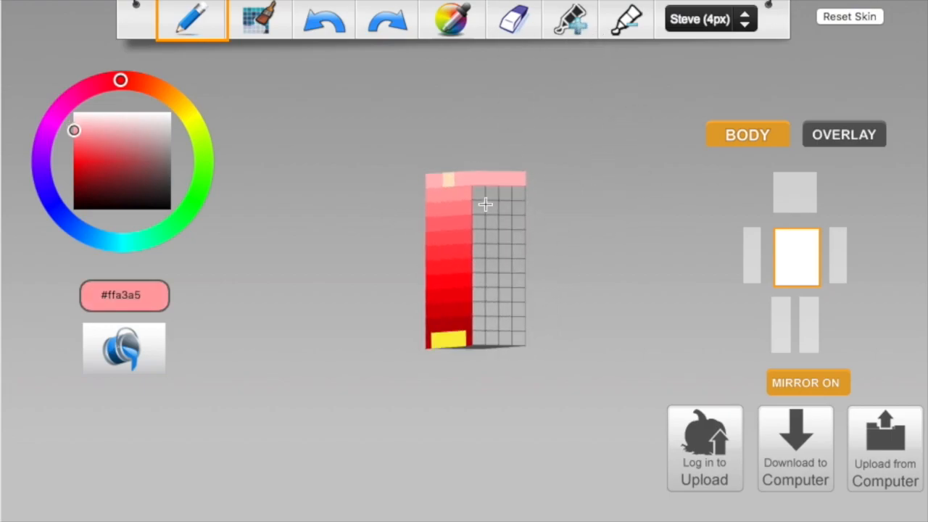
drag(674, 266, 459, 290)
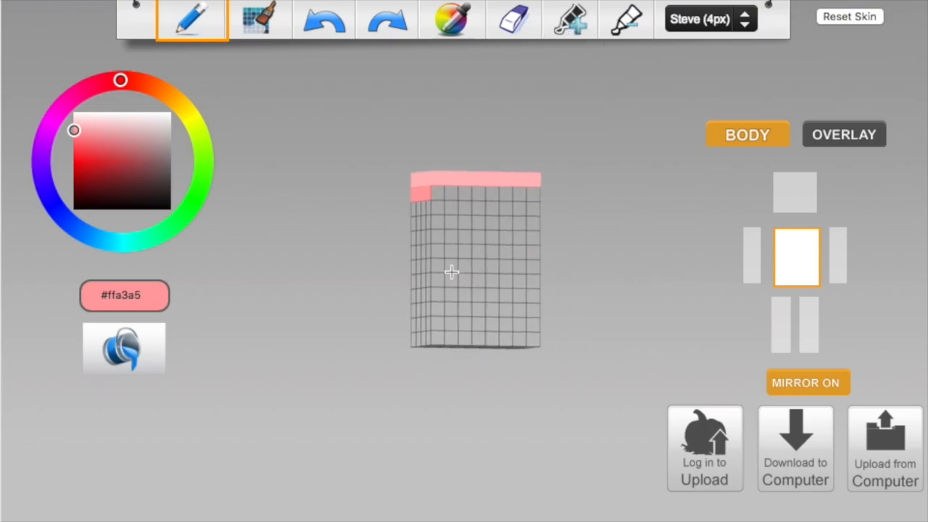
drag(446, 195, 470, 206)
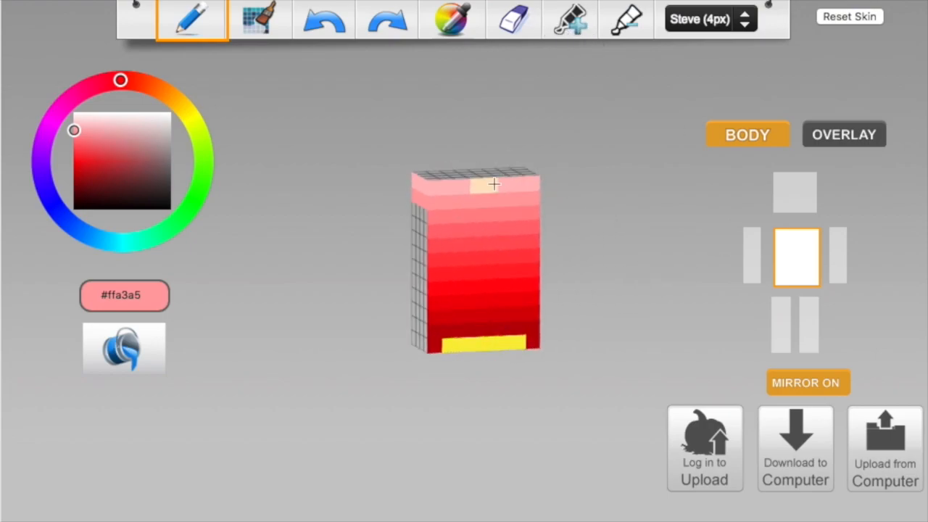
Step: Darken the colour to #ff898c and paint the third row around the torso's sides and back
click(572, 29)
drag(605, 222, 435, 246)
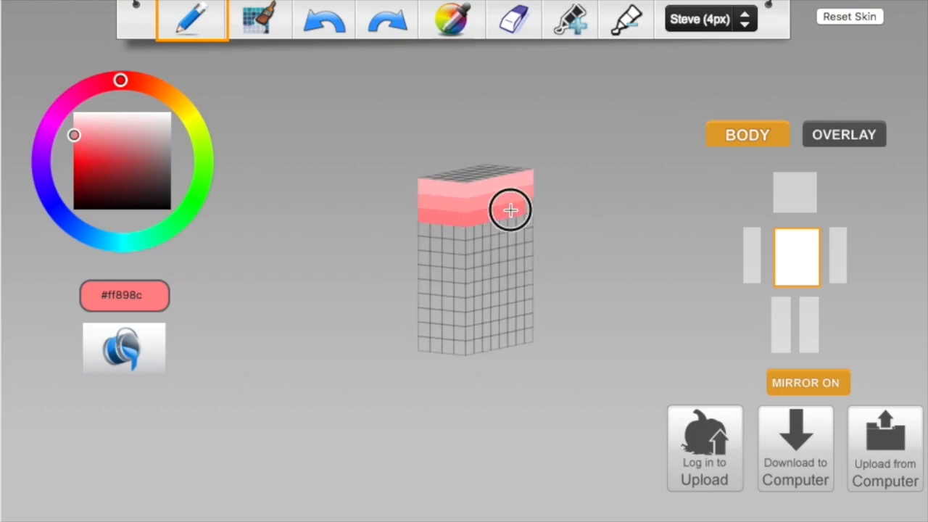
drag(592, 232, 413, 235)
drag(550, 228, 457, 235)
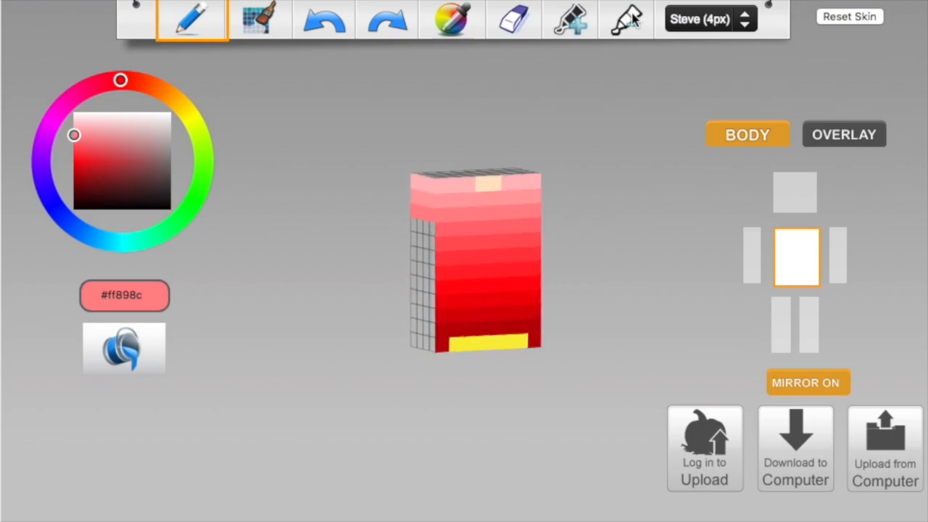
Step: Darken the colour to #ff6f73 and paint the fourth row around the torso's sides and back
click(579, 27)
drag(679, 249, 493, 251)
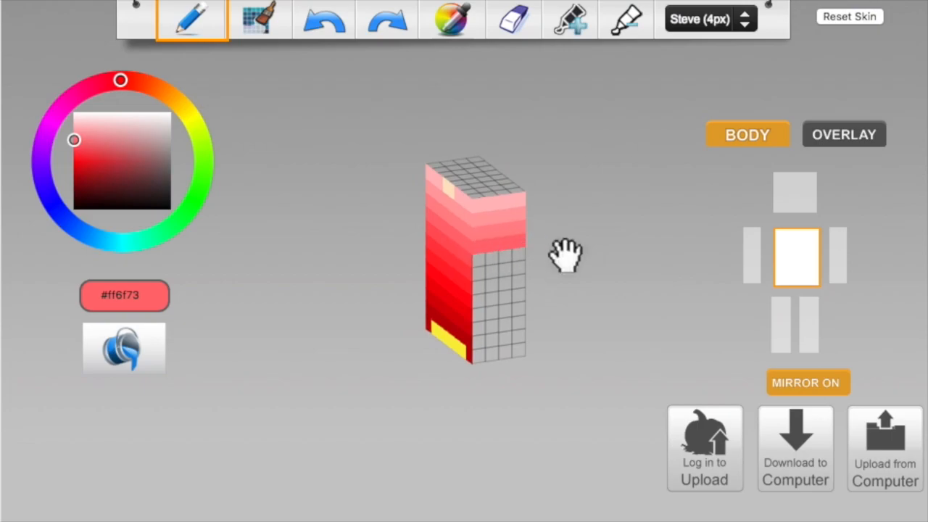
drag(565, 253, 468, 245)
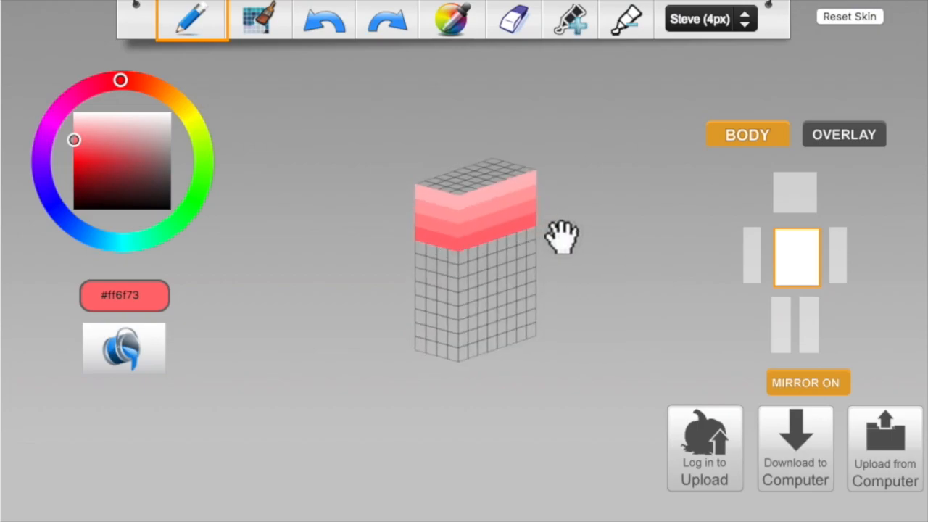
drag(568, 234, 431, 253)
Step: Paint the torso's fifth row one shade darker and the sixth row in #ff3b41 around the sides and back
click(573, 29)
drag(588, 210, 458, 258)
drag(543, 251, 419, 259)
click(574, 30)
mouse_move(406, 259)
mouse_down()
mouse_move(441, 267)
mouse_move(520, 258)
mouse_up()
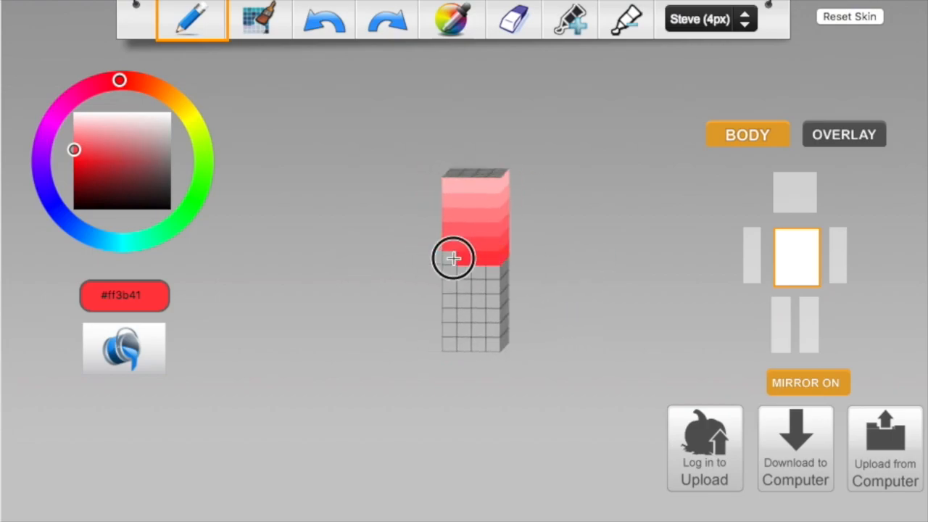
Step: Darken the red one more shade and paint the seventh row around the torso's sides and back
click(564, 35)
mouse_move(445, 276)
mouse_down()
mouse_move(558, 279)
mouse_move(483, 274)
mouse_up()
drag(562, 287, 435, 296)
Step: Darken the colour to #ff070f and paint the eighth row around the torso's sides and back
click(570, 34)
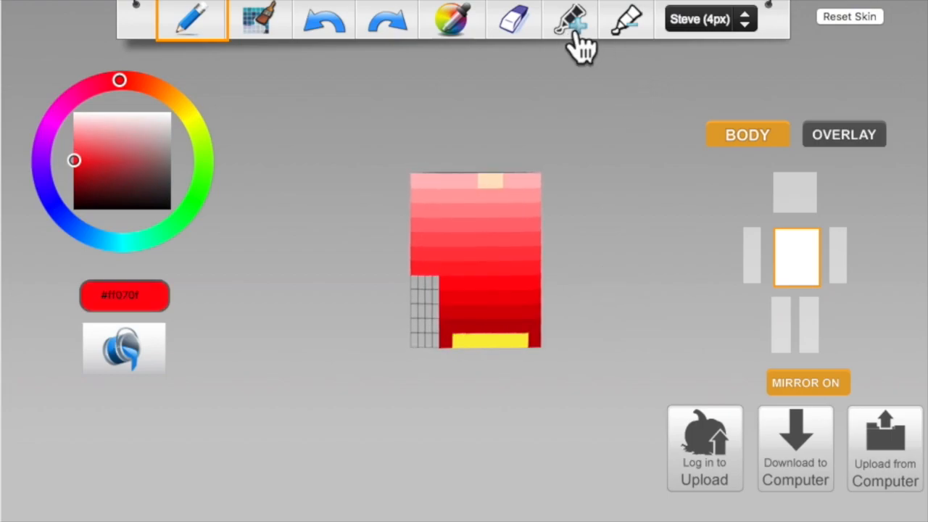
drag(611, 238, 525, 243)
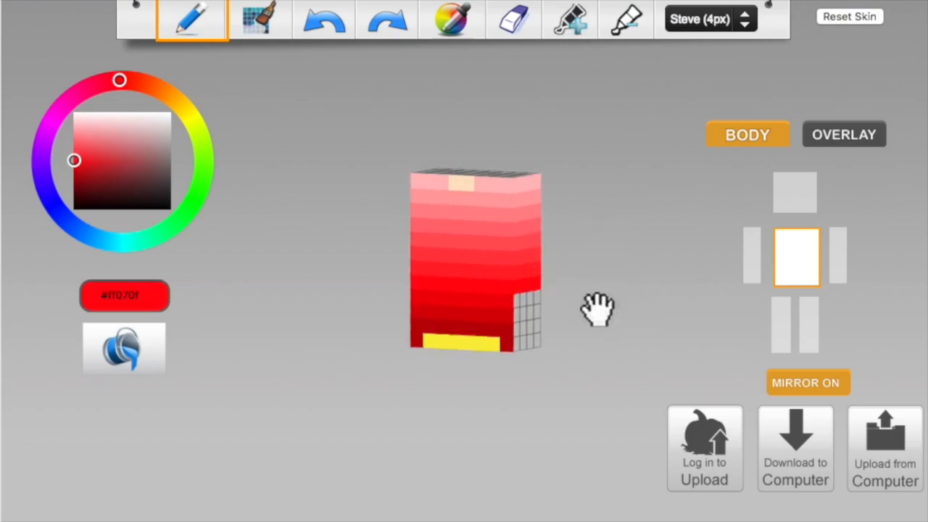
drag(596, 310, 508, 316)
mouse_move(570, 319)
mouse_down()
mouse_move(461, 292)
mouse_move(542, 286)
mouse_move(483, 285)
mouse_move(534, 283)
mouse_up()
drag(604, 307, 454, 275)
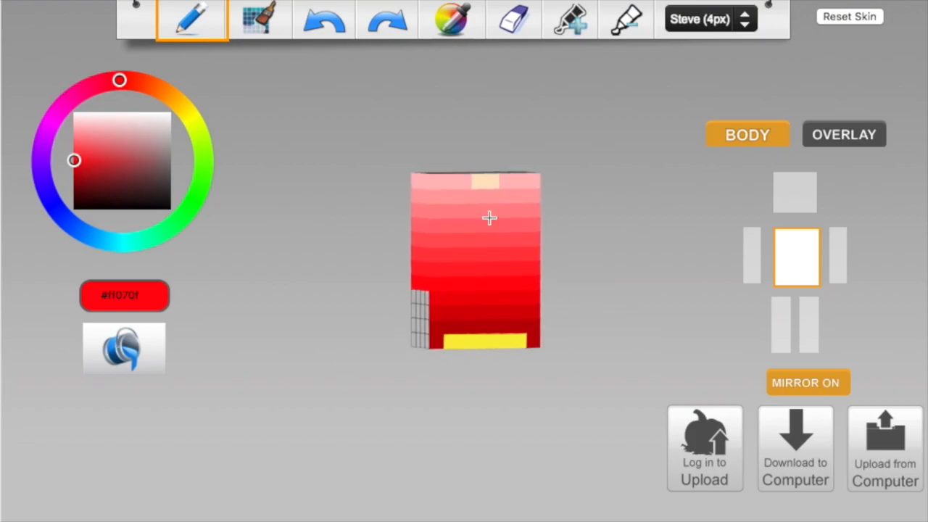
Step: Darken the red one more shade and paint the ninth row around the torso's sides and back
click(568, 26)
drag(622, 301, 456, 303)
click(513, 303)
mouse_move(564, 310)
mouse_down()
mouse_move(493, 304)
mouse_move(513, 321)
mouse_move(497, 299)
mouse_up()
click(526, 304)
Step: Paint the torso's tenth row in #d20007 and the bottom two rows in #b80006 around the sides and back
click(588, 29)
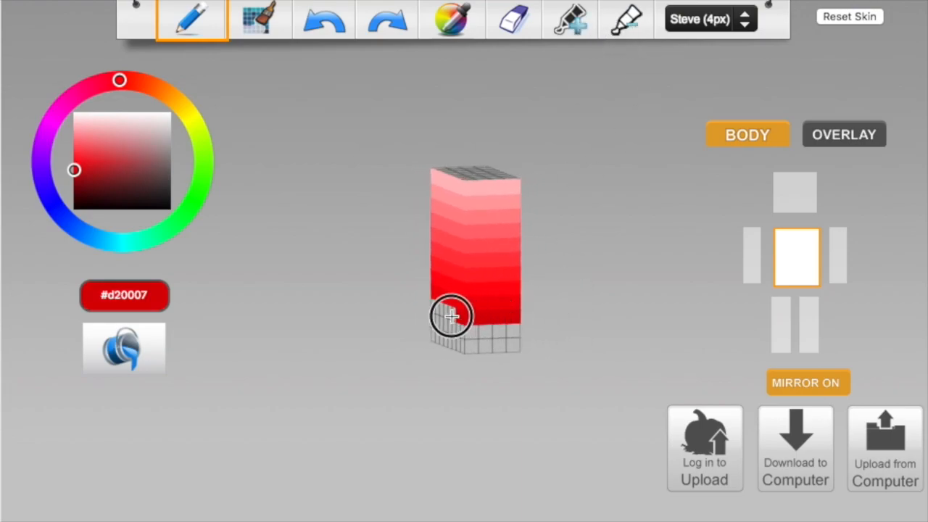
mouse_move(477, 317)
mouse_down()
mouse_move(637, 327)
mouse_move(476, 321)
mouse_up()
click(586, 32)
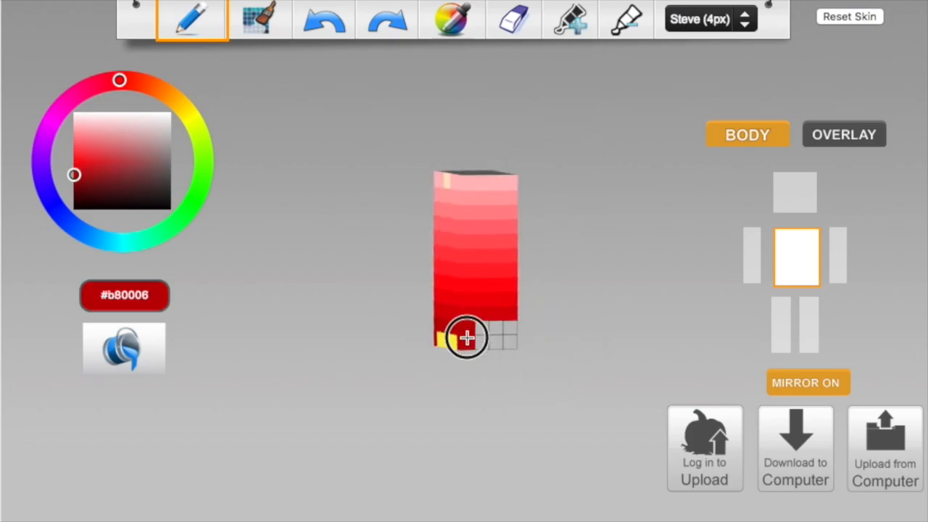
mouse_move(563, 352)
mouse_down()
mouse_move(431, 331)
mouse_move(414, 341)
mouse_move(507, 326)
mouse_move(443, 475)
mouse_move(410, 348)
mouse_move(464, 114)
mouse_up()
Step: Sample the belt's yellow #f8ef3a and, with mirroring off, fill the underside of the torso with it
click(451, 29)
click(460, 292)
click(145, 355)
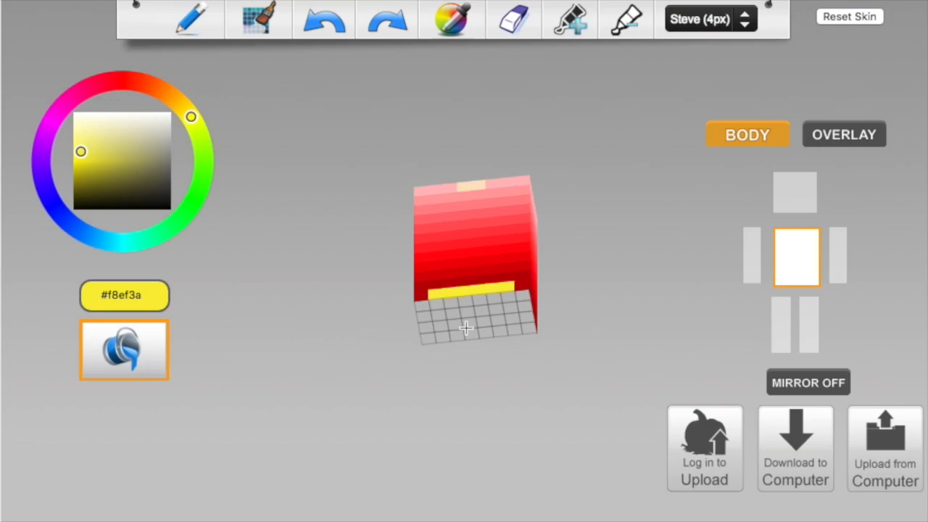
click(466, 326)
Step: Sample #fa1414 from the hair with the head shown, and paint a diagonal on the torso's top with the head hidden
drag(714, 342, 595, 165)
click(794, 192)
click(446, 20)
drag(615, 210, 550, 159)
click(530, 87)
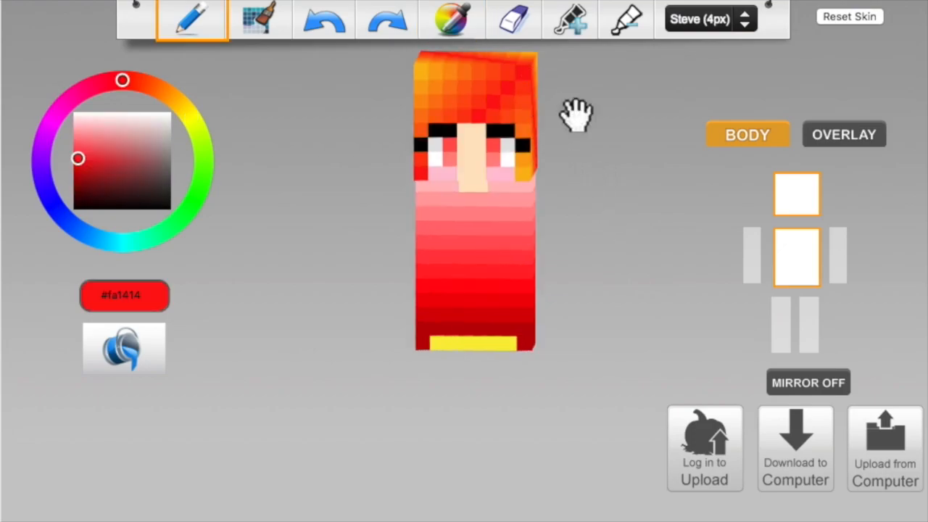
click(797, 206)
drag(601, 179, 604, 287)
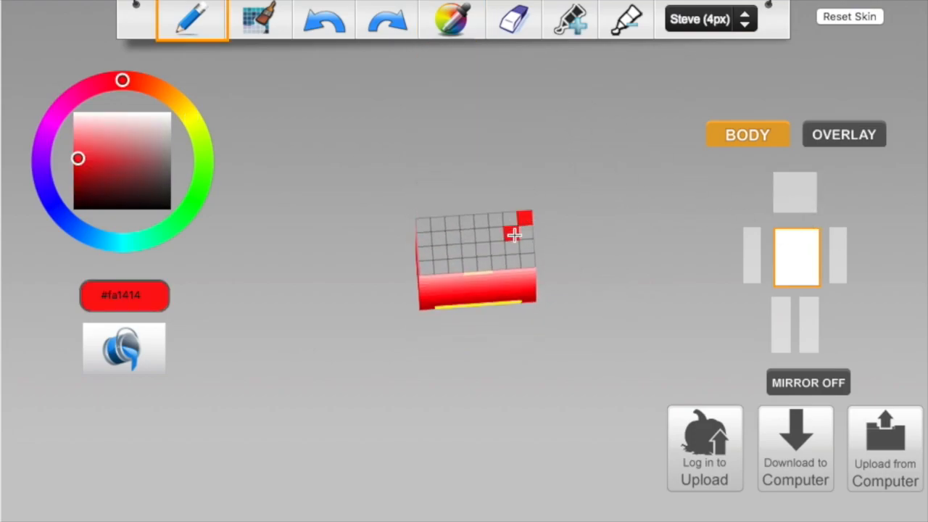
Step: Sample #fa3a14 from the hair and paint it along the red diagonals on the torso's top with the head hidden
click(786, 194)
drag(631, 239, 601, 221)
click(452, 21)
click(423, 106)
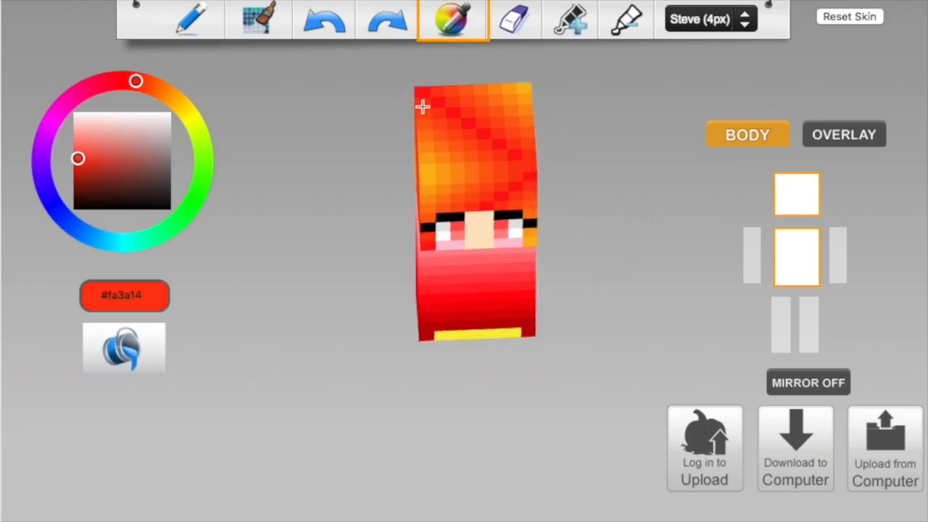
click(796, 194)
drag(594, 232, 570, 259)
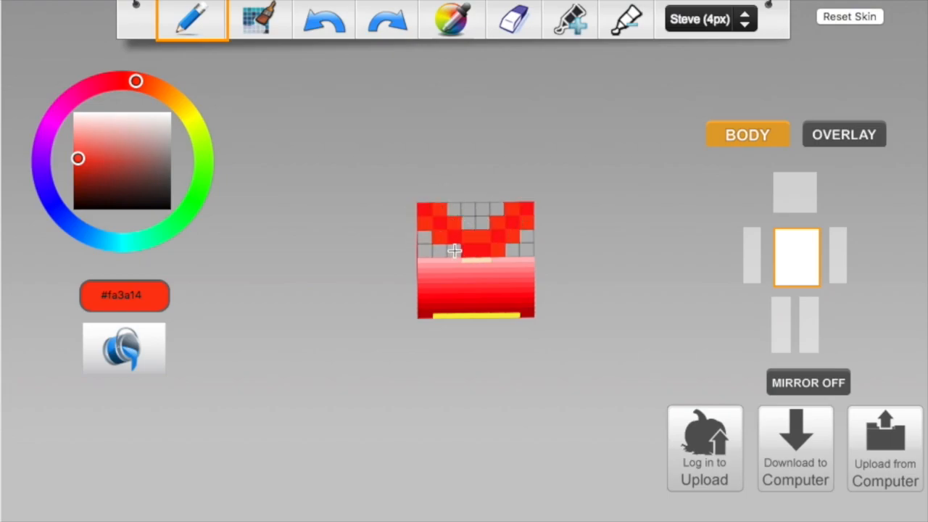
Step: Sample #fa4d14 from the hair and paint the next squares outward on the torso's top, hiding the head again
click(783, 187)
click(452, 20)
click(454, 143)
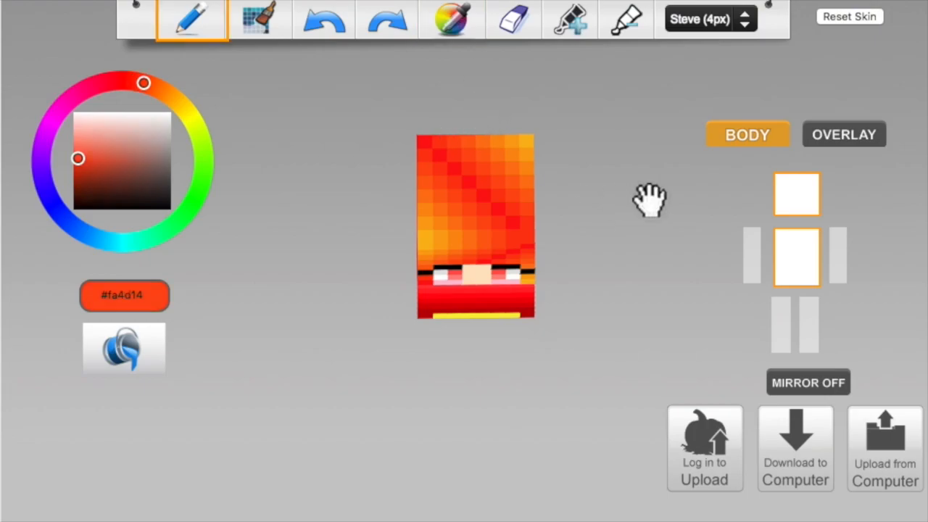
click(801, 180)
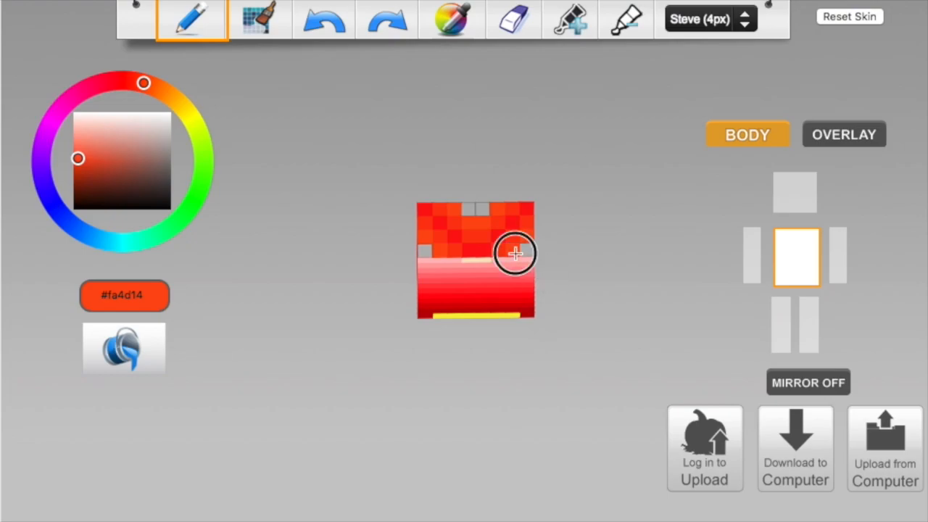
click(811, 139)
click(808, 142)
Step: Sample #fa6214 from the hair and fill the remaining empty squares on the torso's top
click(792, 180)
click(451, 20)
click(468, 145)
click(796, 183)
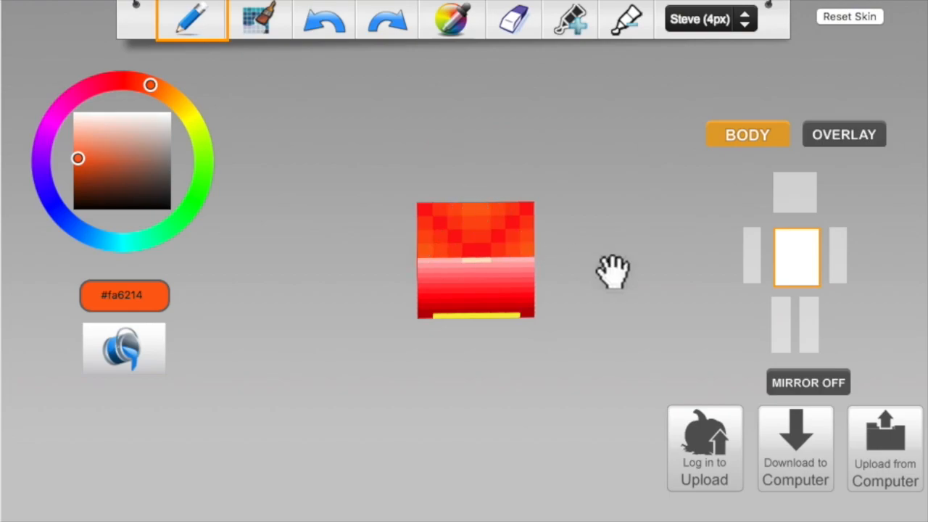
Step: Sample the neck's skin tone #fee5c2 and extend the neckline onto the front edge of the torso's top
drag(612, 267, 606, 201)
click(464, 22)
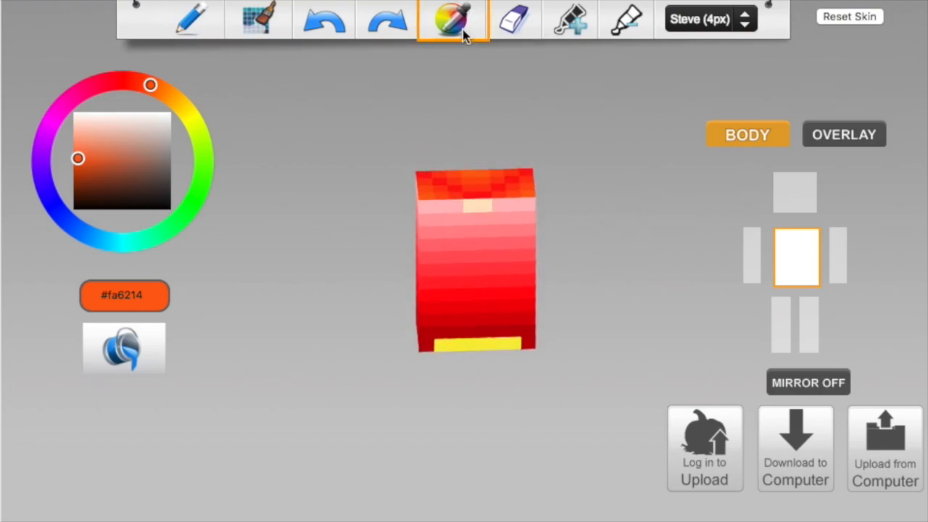
click(484, 205)
mouse_move(618, 205)
mouse_down()
mouse_move(623, 278)
mouse_move(638, 201)
mouse_move(393, 182)
mouse_move(553, 211)
mouse_move(626, 196)
mouse_up()
click(481, 237)
click(466, 226)
Step: Isolate the right arm, sample #ffbdbe from its sleeve and continue that sleeve band around the inner, back and outer sides
click(753, 257)
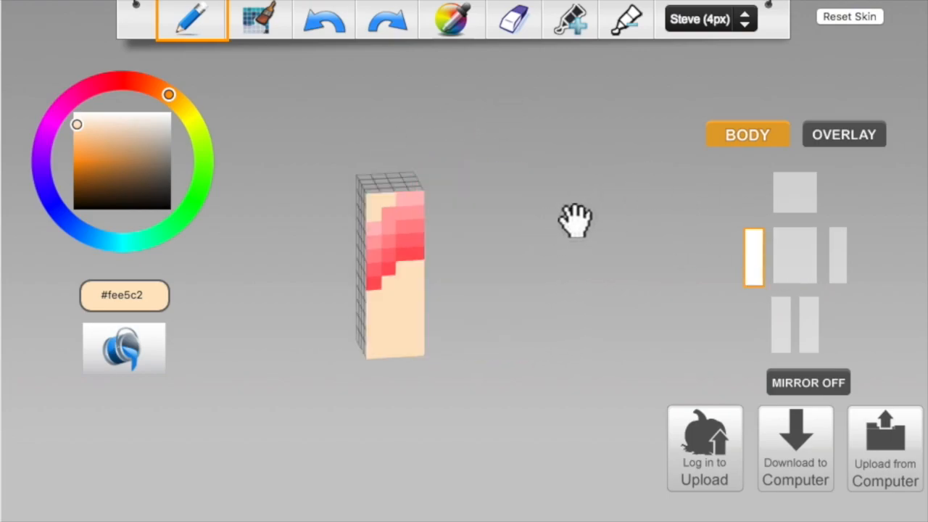
drag(573, 220, 540, 167)
click(457, 29)
click(402, 187)
mouse_move(463, 205)
mouse_down()
mouse_move(471, 215)
mouse_move(484, 178)
mouse_up()
click(441, 179)
drag(282, 330, 399, 298)
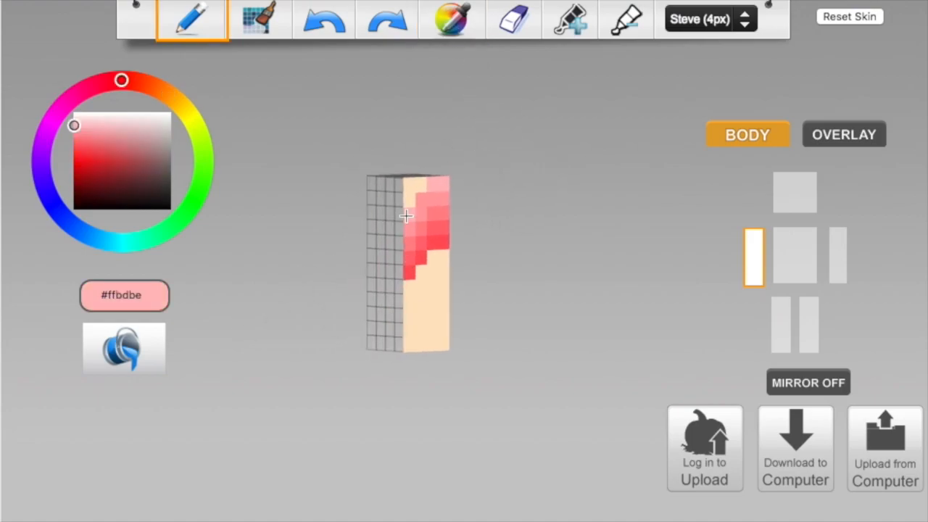
mouse_move(406, 216)
mouse_down()
mouse_move(368, 213)
mouse_move(472, 249)
mouse_move(527, 197)
mouse_move(522, 227)
mouse_up()
mouse_move(648, 259)
mouse_down()
mouse_move(426, 265)
mouse_move(464, 259)
mouse_move(477, 269)
mouse_move(644, 266)
mouse_move(359, 254)
mouse_up()
Step: Darken the pink to #ffa3a5 and paint the second sleeve band on the right arm's inner and back sides
click(571, 28)
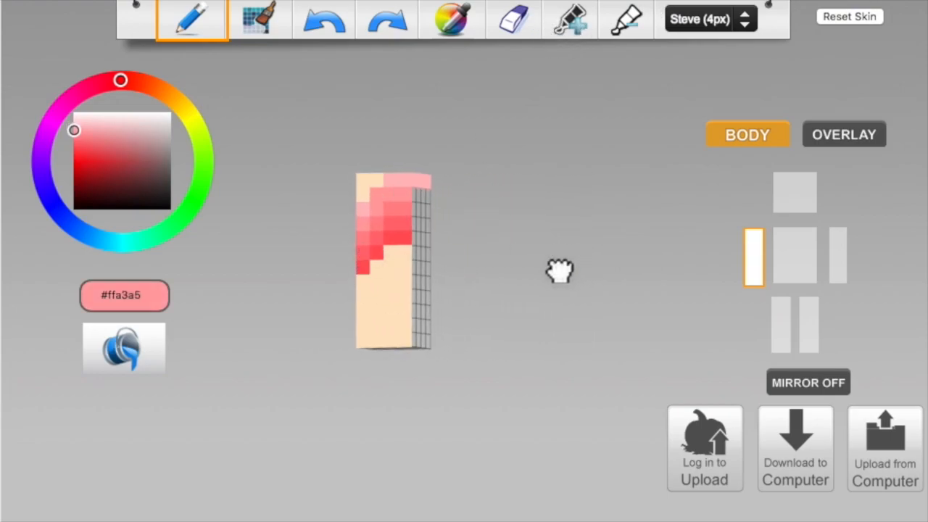
drag(559, 271, 534, 272)
drag(419, 196, 444, 194)
mouse_move(501, 218)
mouse_down()
mouse_move(455, 229)
mouse_move(577, 199)
mouse_move(586, 222)
mouse_move(442, 79)
mouse_up()
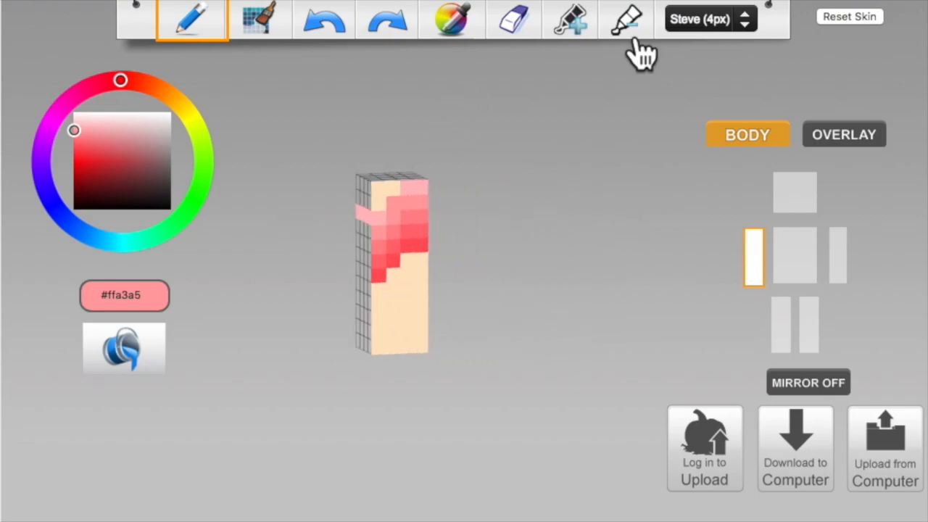
Step: Darken the pink to #ff898c and paint the third sleeve band around the right arm
click(574, 30)
mouse_move(522, 243)
mouse_down()
mouse_move(503, 231)
mouse_move(466, 234)
mouse_move(423, 209)
mouse_move(352, 234)
mouse_move(574, 234)
mouse_up()
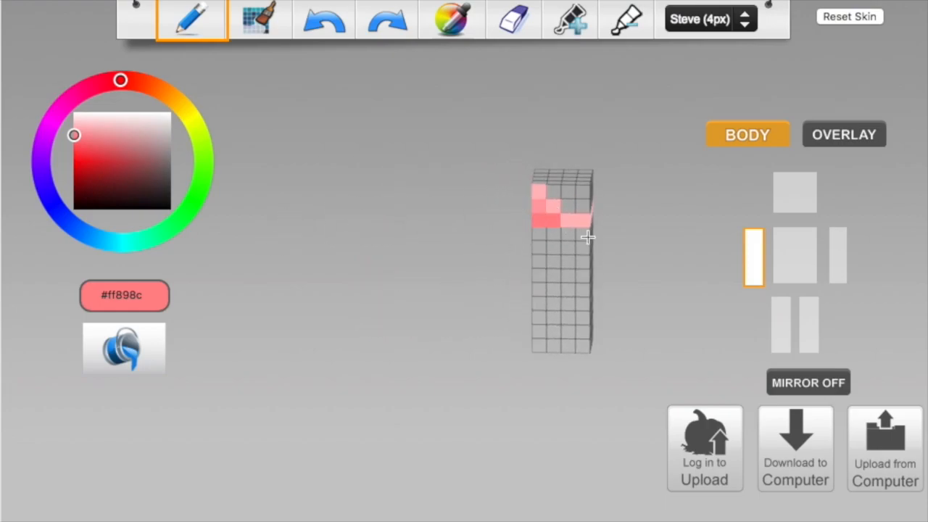
mouse_move(627, 253)
mouse_down()
mouse_move(488, 256)
mouse_move(472, 282)
mouse_move(505, 274)
mouse_move(467, 271)
mouse_up()
drag(296, 274, 545, 255)
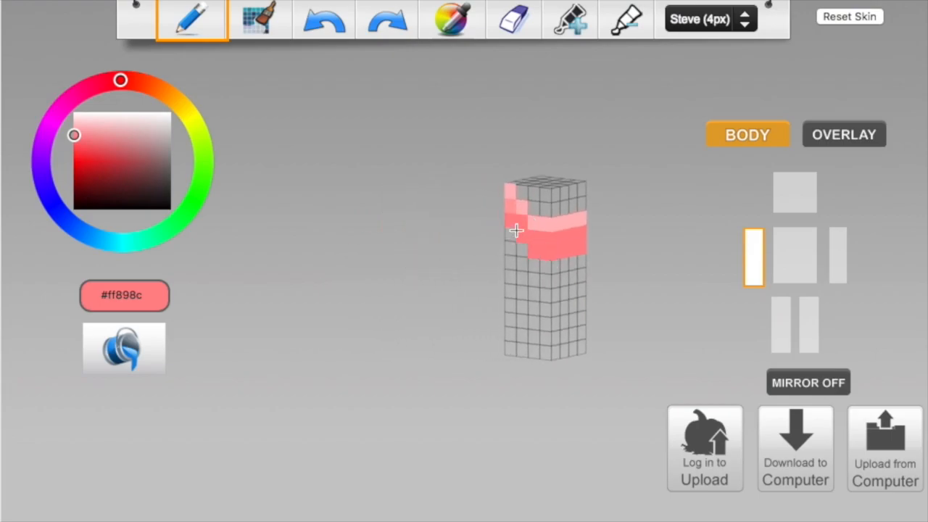
drag(555, 143, 603, 251)
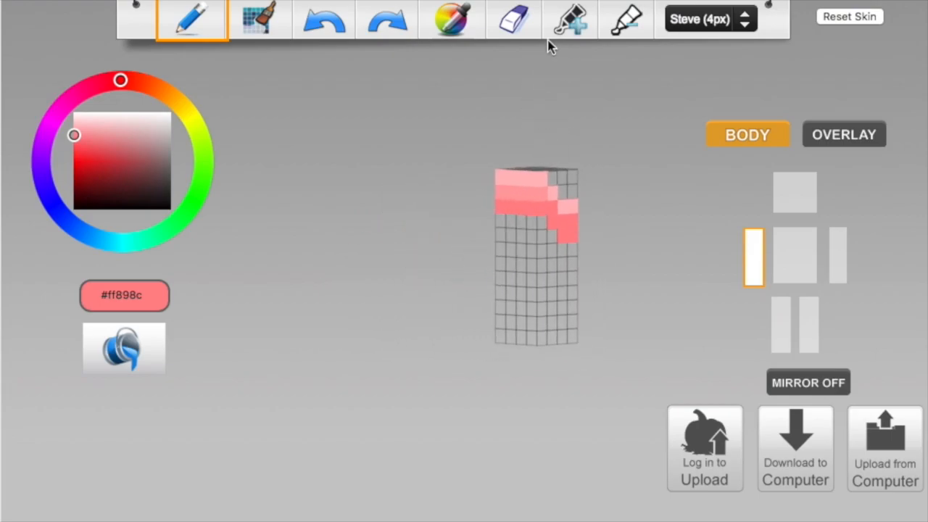
Step: Lighten the pink to #ffa2a5 and repaint the second sleeve band on the right arm's outer side
click(630, 29)
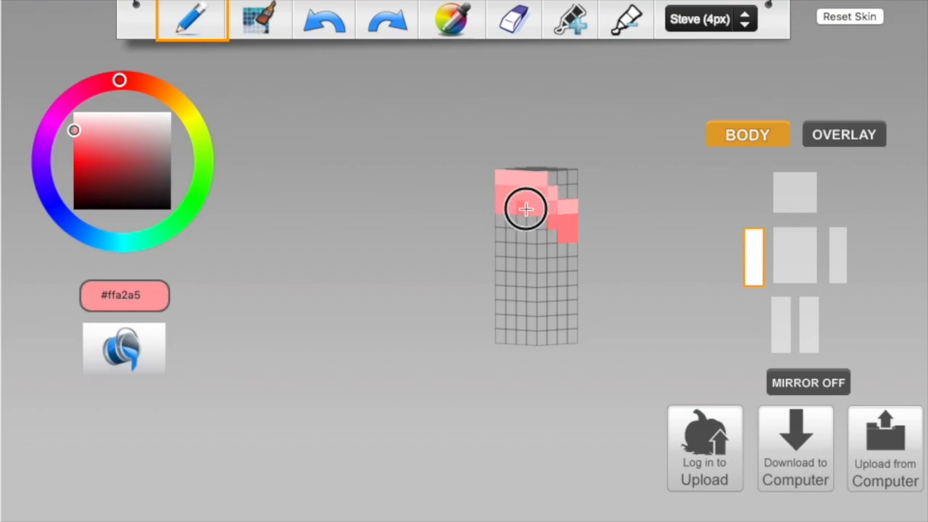
drag(623, 253, 485, 253)
drag(590, 273, 510, 248)
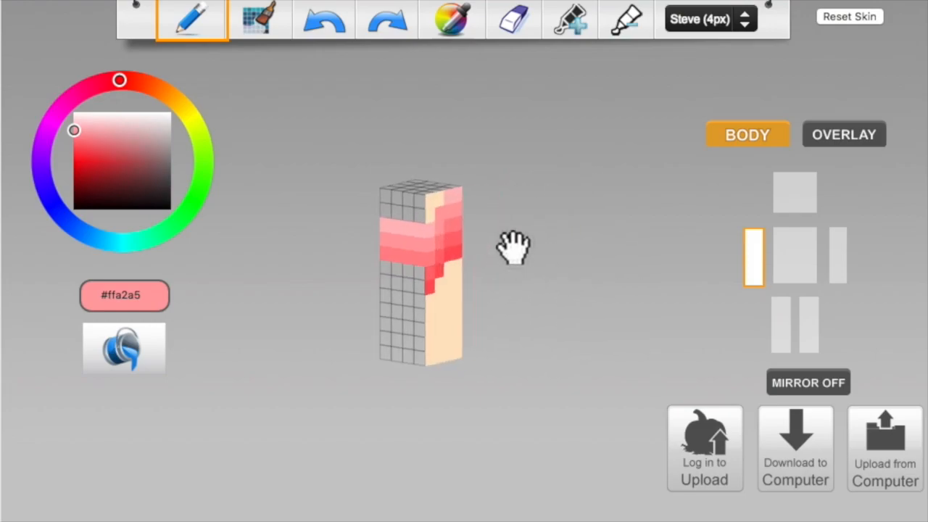
Step: Darken the pink step by step to #ff545a and paint the lower sleeve bands around the right arm
click(579, 29)
mouse_move(529, 215)
mouse_down()
mouse_move(617, 221)
mouse_move(453, 231)
mouse_move(475, 224)
mouse_up()
click(568, 33)
drag(504, 253, 391, 249)
drag(544, 226, 559, 240)
click(596, 32)
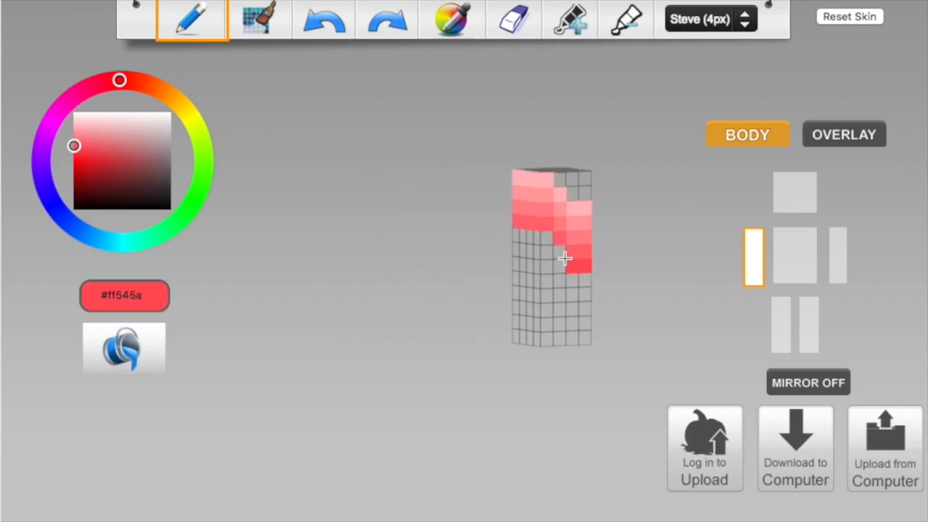
drag(531, 239, 586, 256)
drag(461, 234, 544, 246)
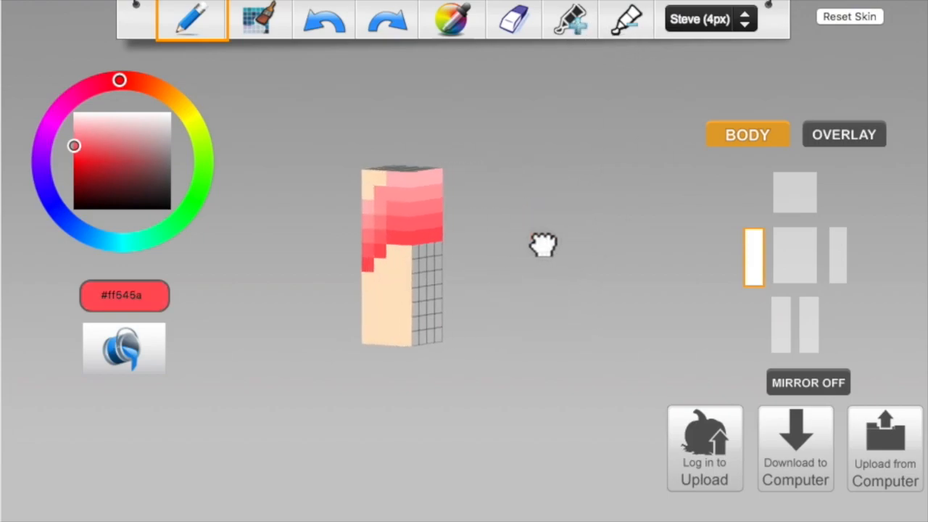
Step: Sample the skin tone #fee5c2 and fill the right arm's inner and back sides below the sleeve and the shoulder corner
click(450, 22)
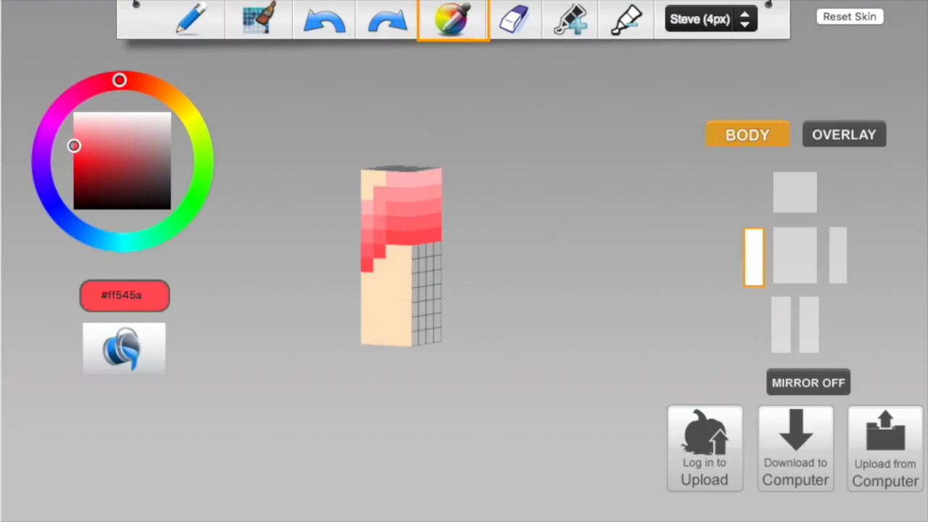
click(373, 340)
mouse_move(434, 325)
mouse_down()
mouse_move(418, 253)
mouse_move(432, 317)
mouse_move(429, 294)
mouse_move(442, 319)
mouse_move(479, 291)
mouse_up()
click(431, 266)
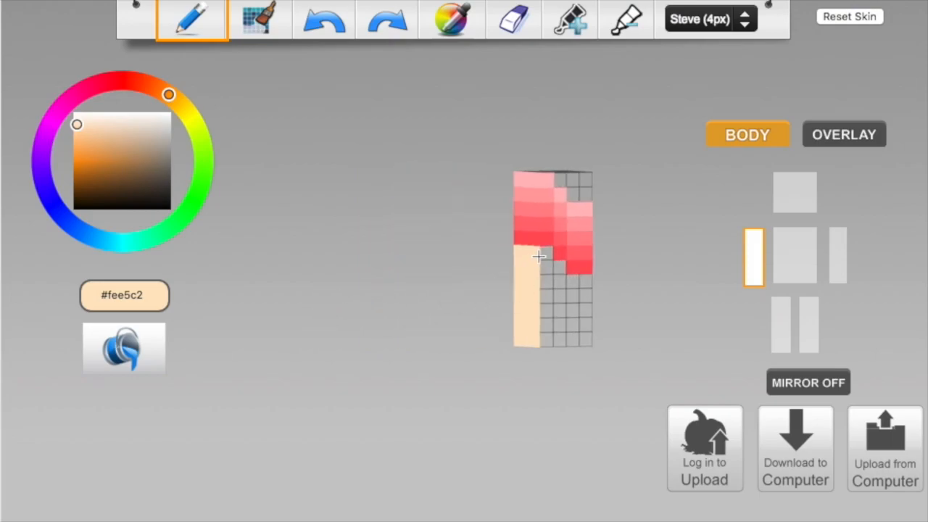
mouse_move(551, 271)
mouse_down()
mouse_move(581, 295)
mouse_move(571, 340)
mouse_move(544, 319)
mouse_move(588, 333)
mouse_move(590, 292)
mouse_move(571, 182)
mouse_move(562, 182)
mouse_move(585, 183)
mouse_up()
drag(687, 240, 499, 251)
click(457, 258)
drag(429, 319, 441, 331)
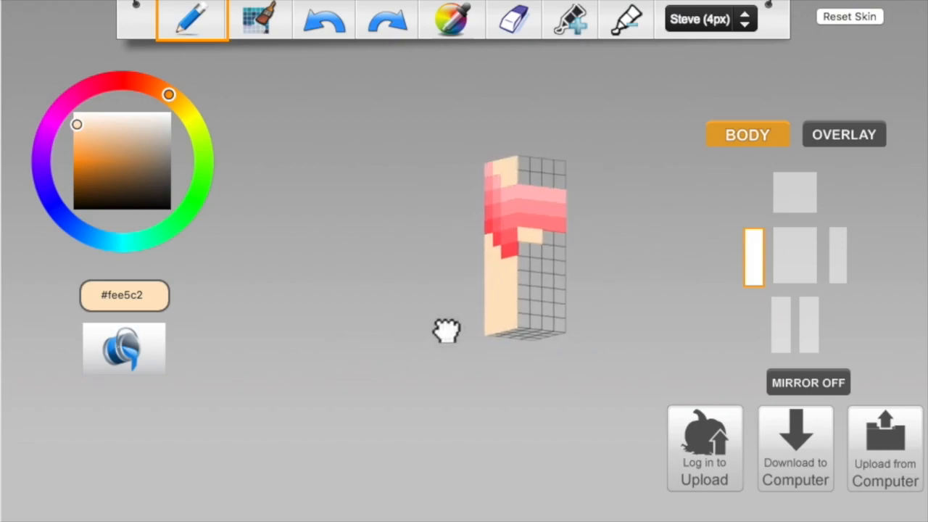
Step: Sample #ff545a from the sleeve and paint the lowest sleeve band on the right arm's outer side
click(487, 20)
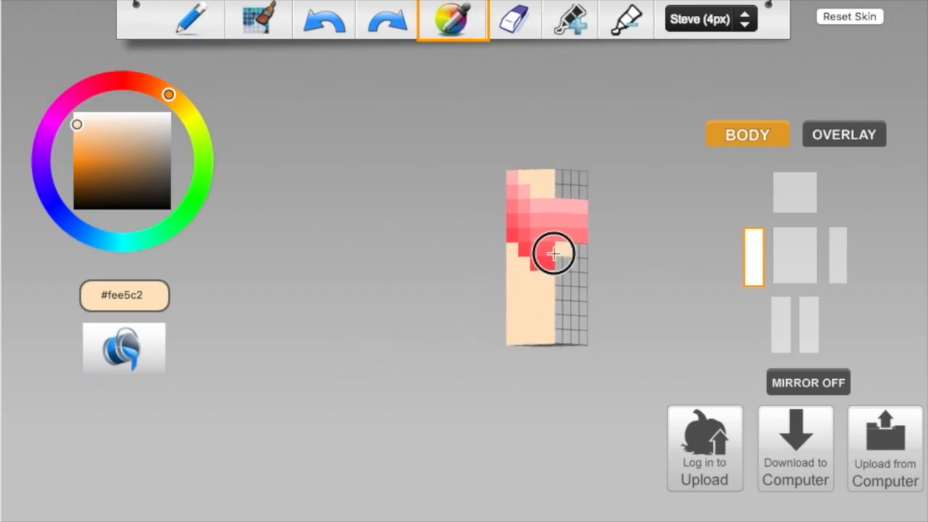
click(553, 253)
mouse_move(601, 259)
mouse_down()
mouse_move(408, 283)
mouse_move(429, 276)
mouse_move(615, 74)
mouse_up()
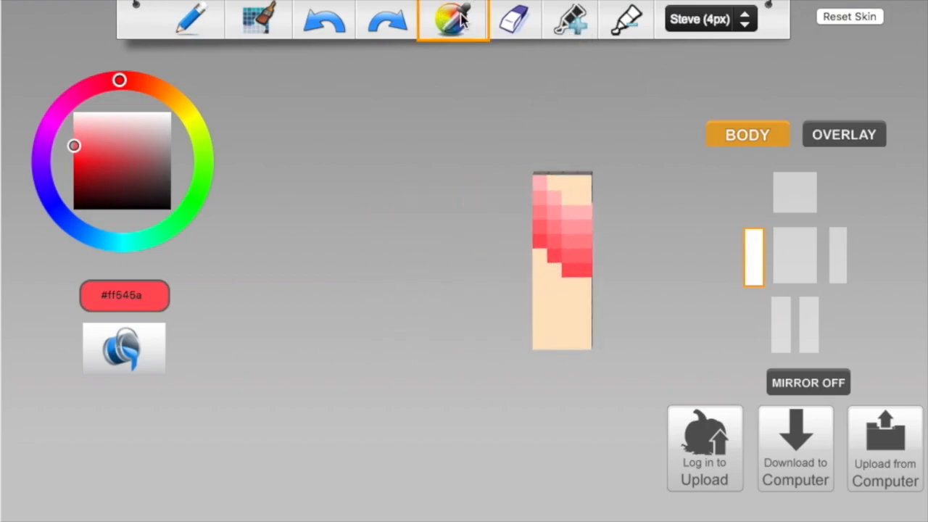
Step: Sample the skin tone #fee5c2 and fill the rest of the right arm's outer side and its top
click(554, 339)
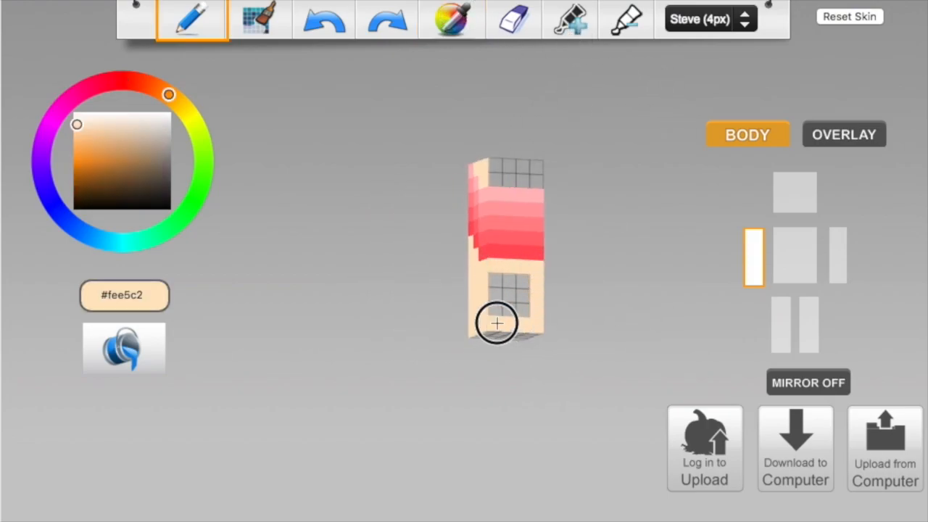
drag(500, 306, 456, 364)
drag(666, 269, 406, 275)
Step: Isolate the left arm and paint its lower part and outer shoulder in the skin tone #fee5c2
click(837, 261)
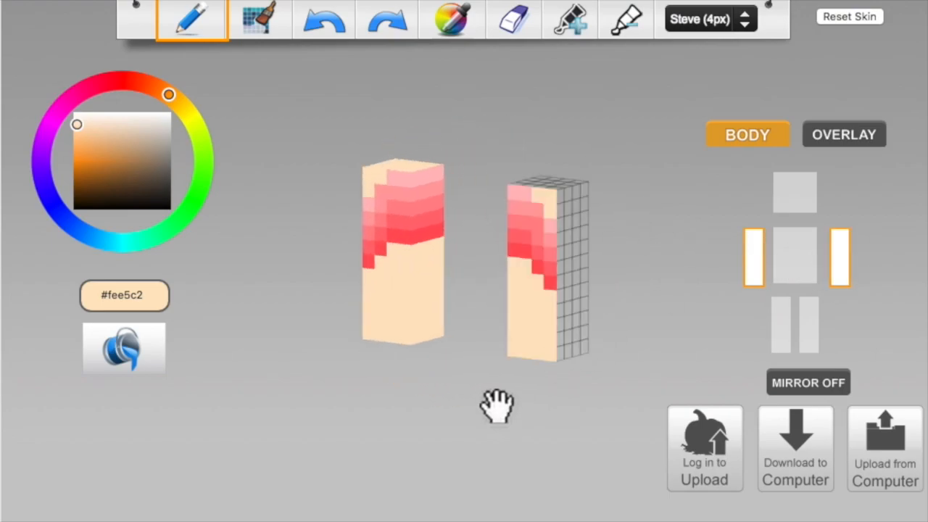
click(754, 261)
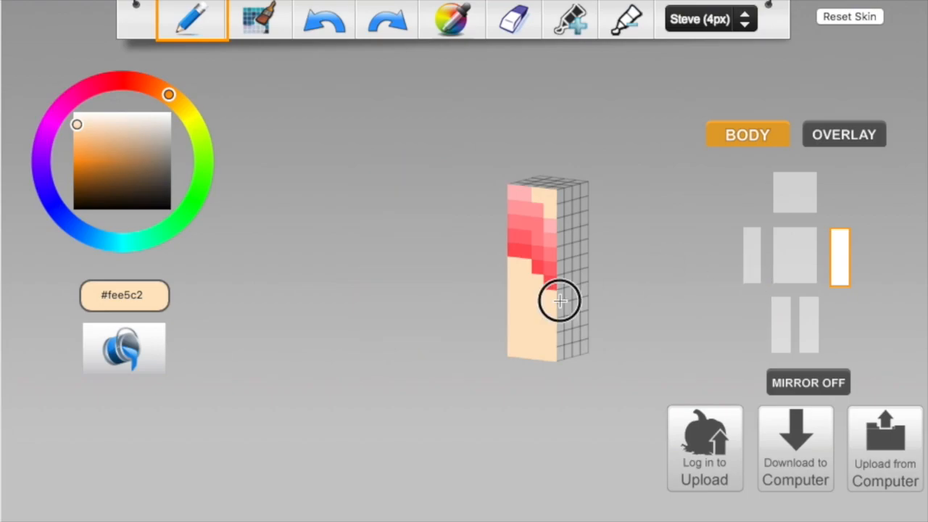
mouse_move(648, 209)
mouse_down()
mouse_move(529, 235)
mouse_move(522, 292)
mouse_move(431, 306)
mouse_move(418, 333)
mouse_move(326, 279)
mouse_up()
mouse_move(500, 275)
mouse_down()
mouse_move(463, 341)
mouse_move(486, 311)
mouse_up()
mouse_move(413, 319)
mouse_down()
mouse_move(348, 321)
mouse_move(424, 302)
mouse_up()
Step: Sample #ffbdbe from the left arm's sleeve and paint the first sleeve band around its outer, back and inner sides
click(514, 20)
click(467, 16)
click(553, 210)
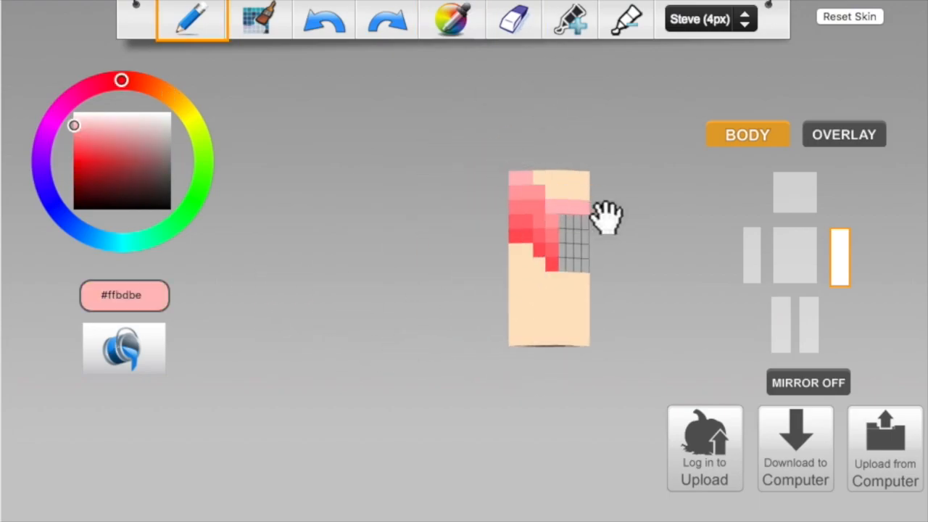
drag(605, 216, 397, 223)
click(416, 189)
drag(464, 187, 424, 187)
mouse_move(411, 176)
mouse_down()
mouse_move(471, 177)
mouse_move(350, 197)
mouse_up()
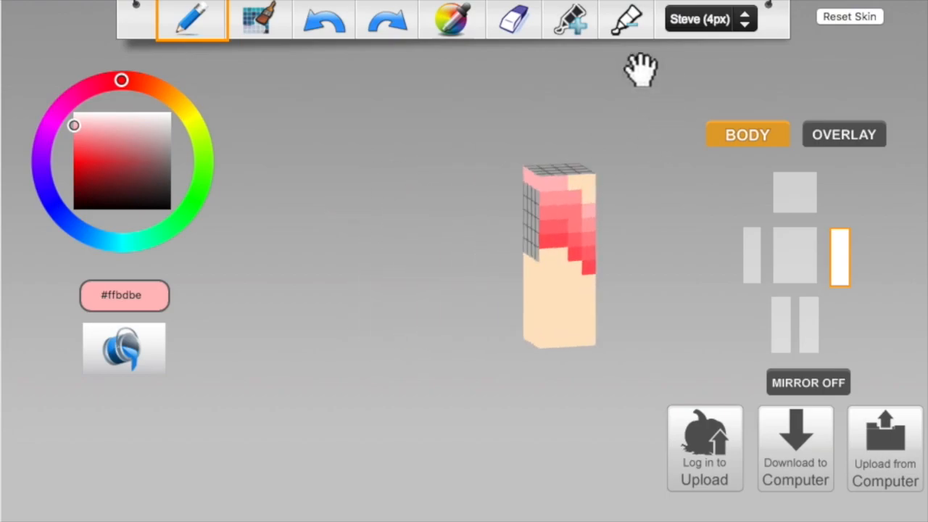
Step: Paint the remaining sleeve bands on the left arm's inner side and fill the gap beneath them with skin tone #fee5c2
click(457, 20)
click(543, 193)
drag(536, 194, 520, 195)
mouse_move(485, 203)
mouse_down()
mouse_move(647, 208)
mouse_move(468, 206)
mouse_up()
click(456, 20)
click(493, 187)
mouse_move(616, 203)
mouse_down()
mouse_move(543, 200)
mouse_move(491, 221)
mouse_move(490, 252)
mouse_up()
click(561, 18)
click(565, 18)
click(585, 18)
click(456, 20)
click(539, 258)
drag(429, 249, 422, 273)
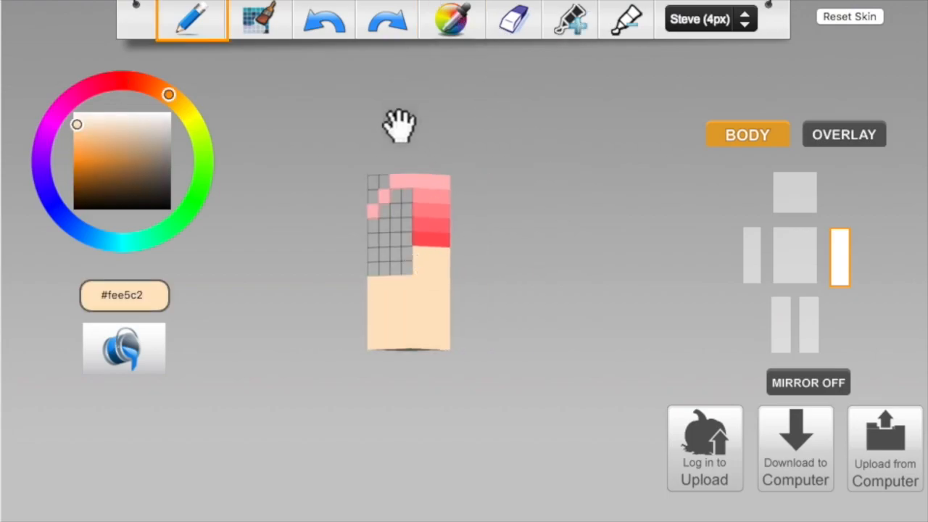
Step: Sample the inner side's sleeve shades and paint the matching bands on the left arm's back, including #ff898c and #ff6f73
click(451, 20)
click(397, 196)
mouse_move(398, 197)
mouse_down()
mouse_move(377, 232)
mouse_move(462, 192)
mouse_up()
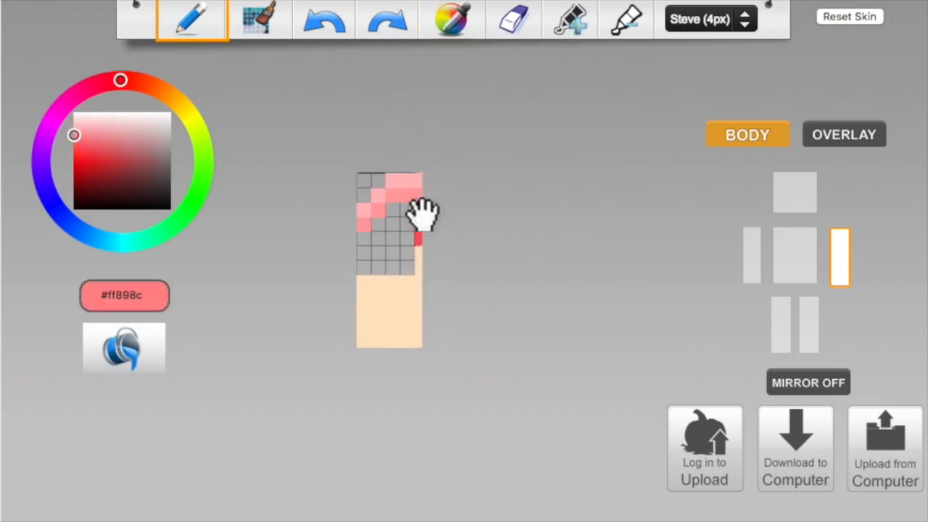
click(451, 20)
click(419, 194)
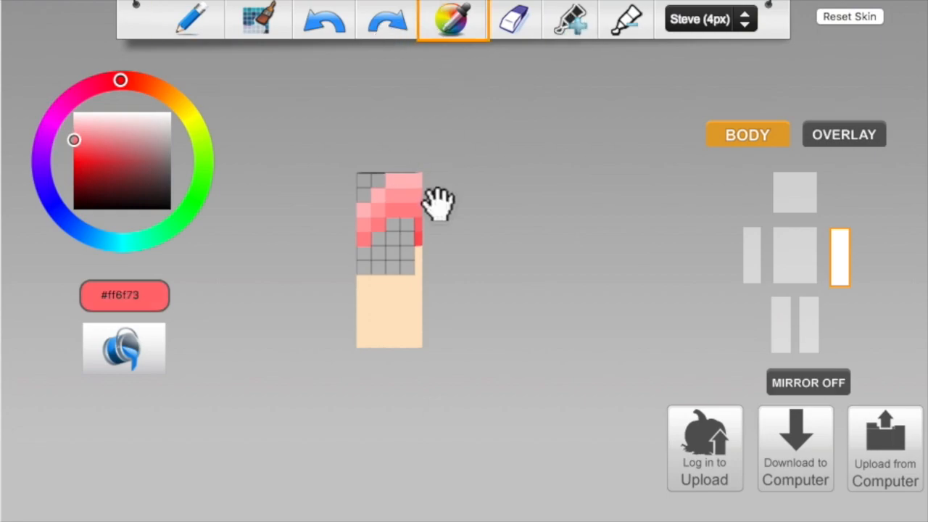
drag(402, 226, 395, 225)
Step: Paint the back's lowest sleeve band in #ff555a and fill the left arm's remaining back squares with skin tone
click(576, 27)
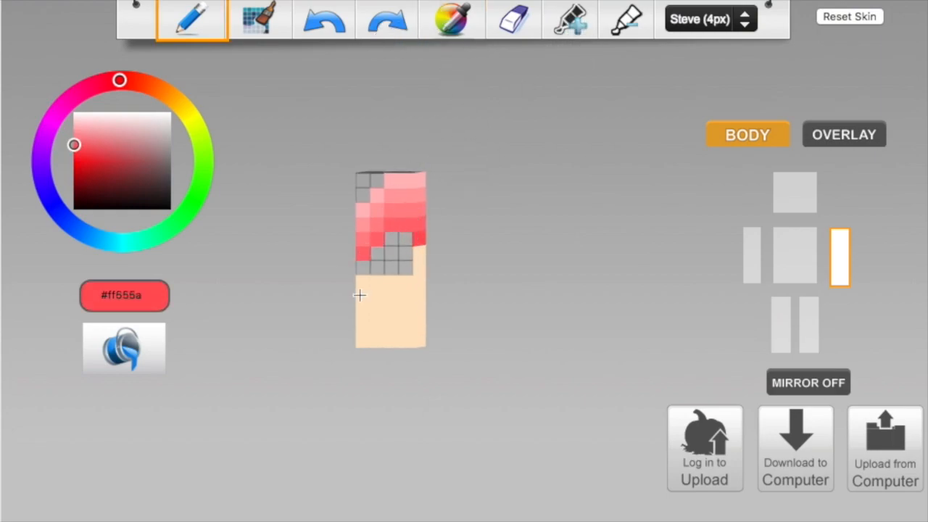
click(417, 278)
drag(406, 254, 381, 271)
drag(377, 179, 362, 194)
Step: Set the pink to #ffa3a5 and paint the left arm's outer sleeve bands, darkening the shade for each row
mouse_move(341, 192)
mouse_down()
mouse_move(462, 211)
mouse_move(489, 203)
mouse_up()
click(455, 26)
click(473, 175)
click(576, 28)
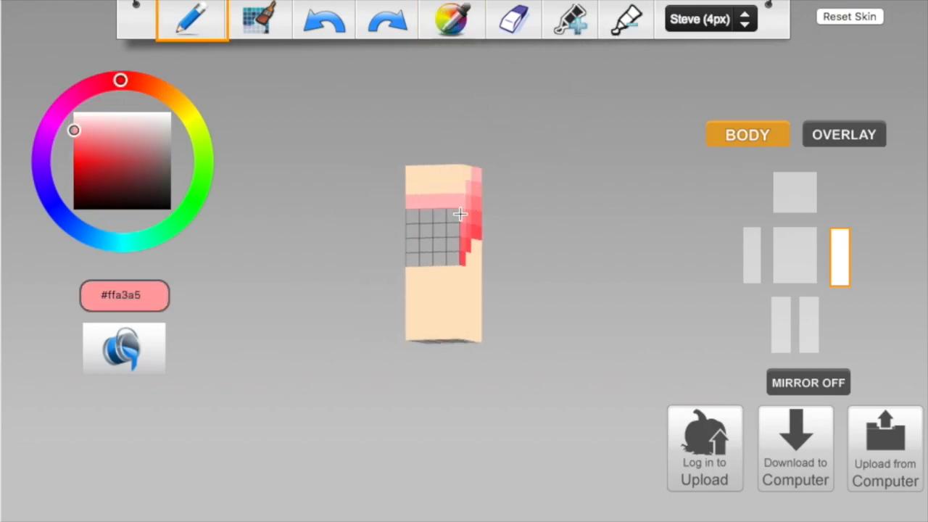
click(569, 29)
mouse_move(409, 233)
mouse_down()
mouse_move(457, 231)
mouse_move(410, 246)
mouse_move(543, 263)
mouse_move(553, 375)
mouse_move(572, 76)
mouse_up()
click(569, 29)
click(568, 29)
Step: Sample the skin tone #fee5c2 and fill the left arm's underside and top with it
click(545, 275)
mouse_move(542, 292)
mouse_down()
mouse_move(550, 335)
mouse_move(576, 293)
mouse_up()
click(123, 349)
drag(650, 250, 606, 408)
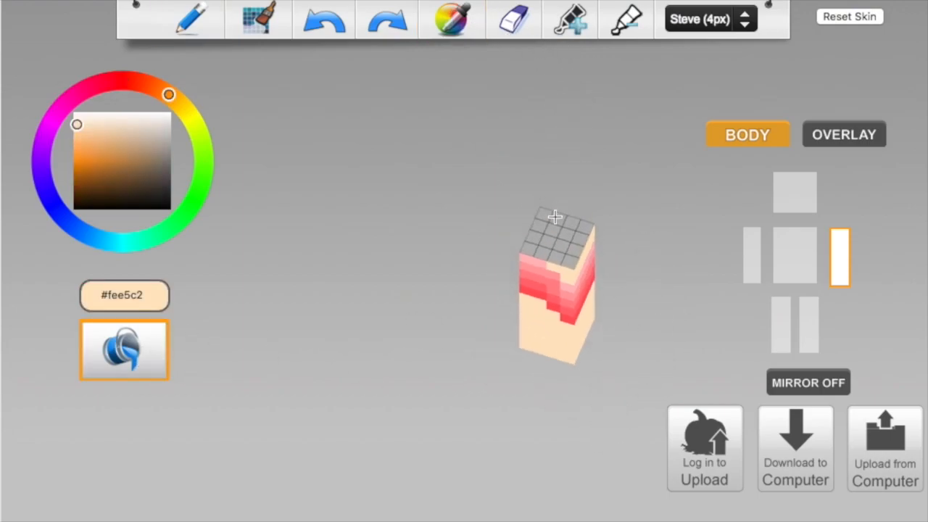
click(552, 236)
Step: Show only the left leg for editing and turn mirroring on
click(163, 351)
drag(341, 353, 702, 283)
click(784, 265)
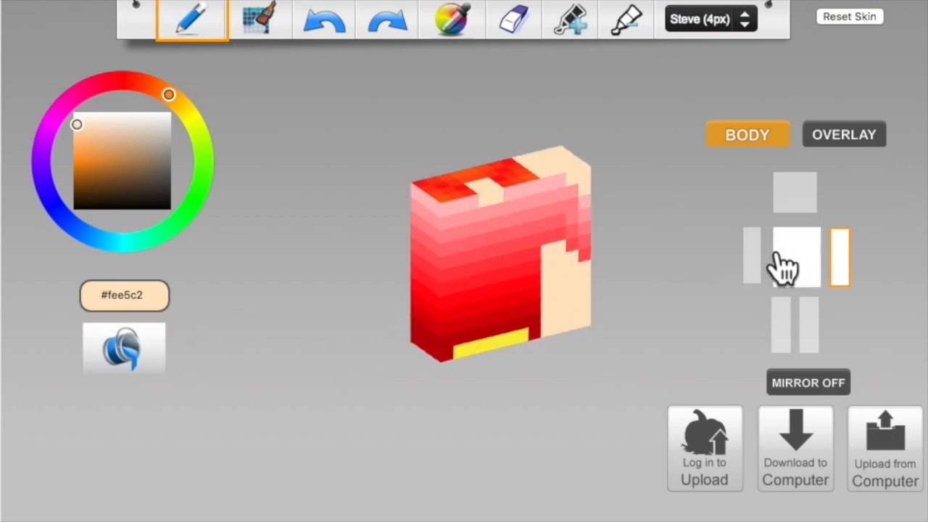
click(805, 332)
click(755, 259)
click(795, 257)
click(753, 257)
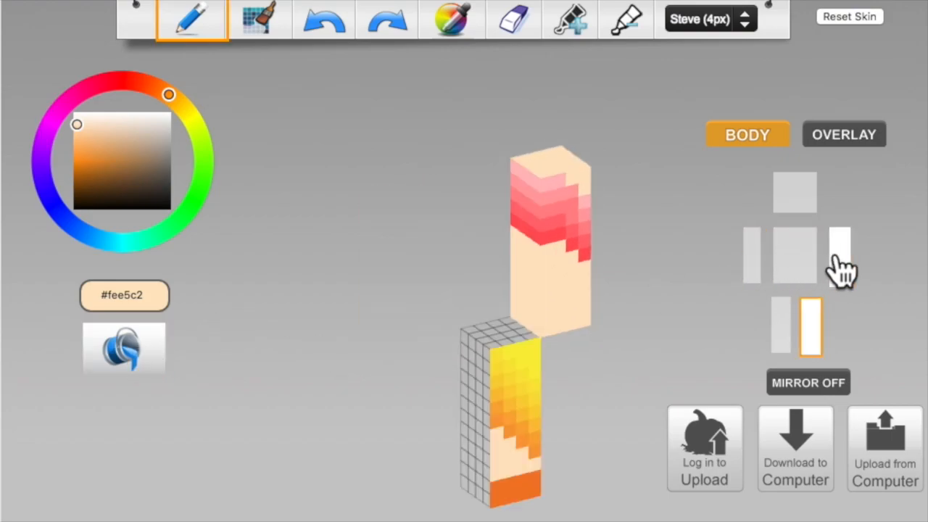
click(839, 268)
click(808, 384)
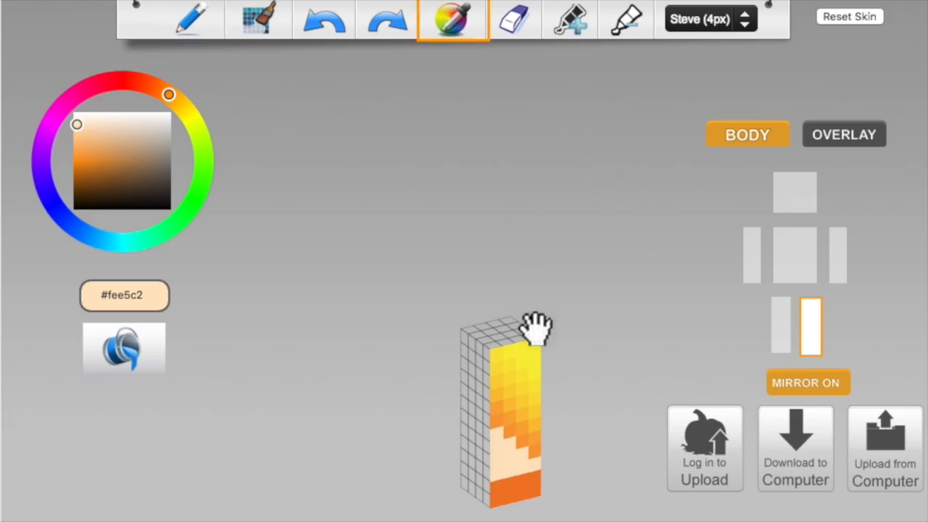
Step: Sample the boot's orange from the leg's front and paint the two-row boot band around the leg's remaining sides
click(529, 350)
drag(595, 386, 549, 336)
click(464, 22)
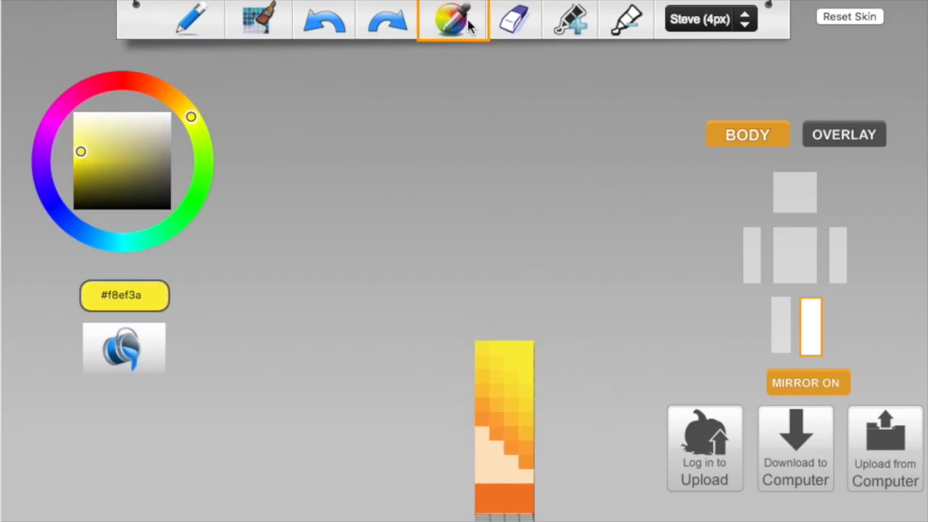
click(505, 487)
mouse_move(534, 490)
mouse_down()
mouse_move(500, 438)
mouse_move(463, 447)
mouse_move(499, 454)
mouse_move(507, 437)
mouse_up()
drag(604, 434, 458, 441)
drag(613, 399, 428, 478)
drag(498, 498, 449, 500)
drag(591, 399, 509, 414)
Step: Sample yellow #f8ef3a and paint its stepped edge on the leg's upper back, erasing the stray square on the inner side
click(470, 16)
click(527, 366)
mouse_move(568, 379)
mouse_down()
mouse_move(522, 404)
mouse_move(514, 390)
mouse_up()
mouse_move(603, 423)
mouse_down()
mouse_move(526, 424)
mouse_move(490, 384)
mouse_up()
mouse_move(464, 360)
mouse_down()
mouse_move(456, 364)
mouse_move(488, 360)
mouse_move(493, 385)
mouse_up()
mouse_move(507, 387)
mouse_down()
mouse_move(459, 382)
mouse_move(503, 374)
mouse_move(495, 392)
mouse_move(368, 387)
mouse_up()
drag(442, 384, 490, 383)
mouse_move(531, 401)
mouse_down()
mouse_move(429, 401)
mouse_move(494, 387)
mouse_move(445, 372)
mouse_move(663, 369)
mouse_up()
mouse_move(449, 372)
mouse_down()
mouse_move(458, 360)
mouse_move(478, 413)
mouse_move(443, 389)
mouse_up()
click(512, 22)
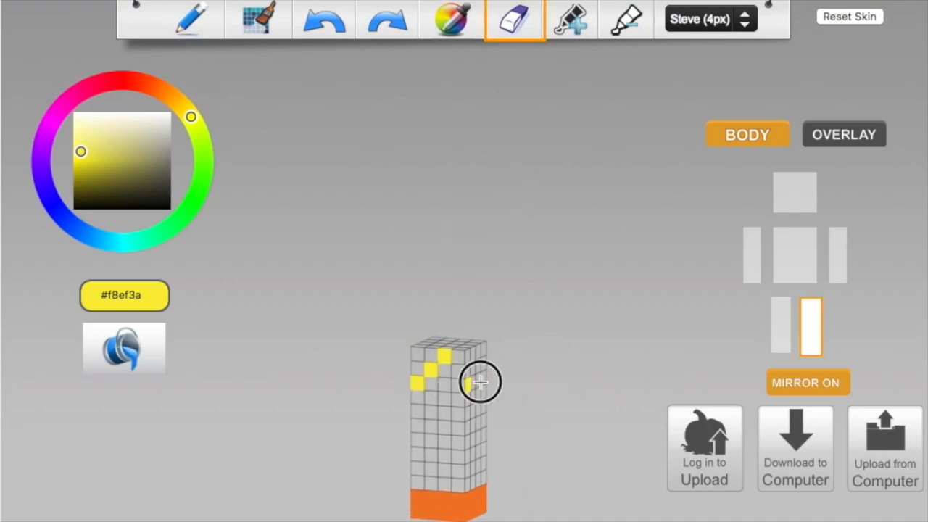
click(445, 358)
mouse_move(530, 366)
mouse_down()
mouse_move(374, 360)
mouse_move(554, 356)
mouse_up()
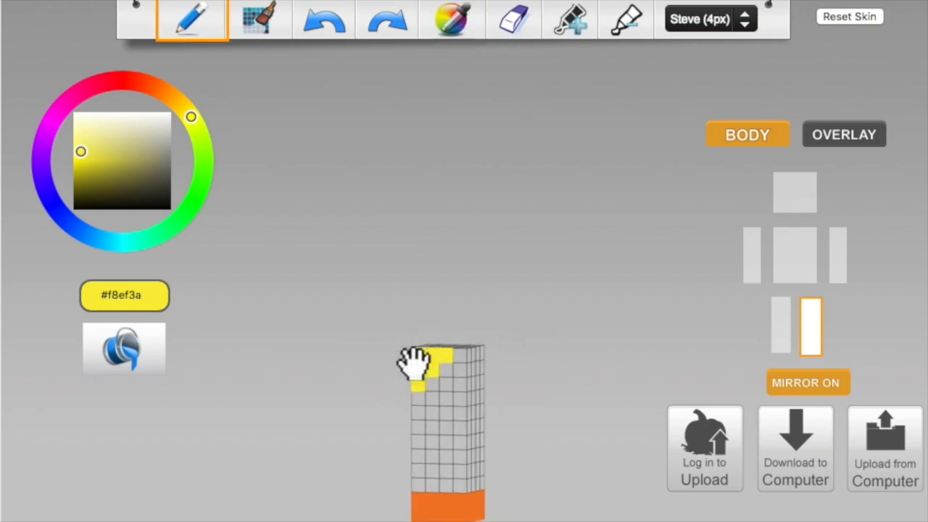
Step: Cover the leg's top and the upper rows of its outer side in yellow, ending with shade #f7ed21
drag(372, 368, 474, 458)
mouse_move(440, 316)
mouse_down()
mouse_move(471, 326)
mouse_move(464, 338)
mouse_up()
drag(355, 232, 507, 215)
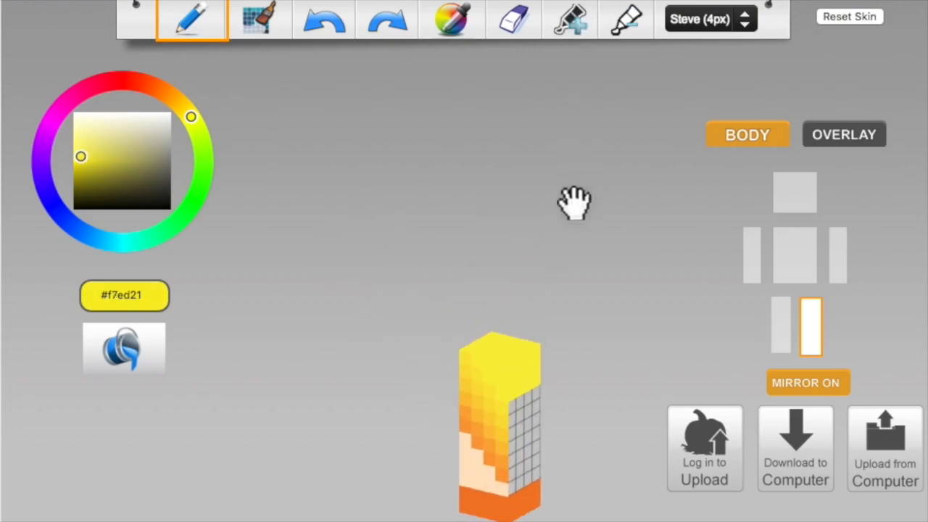
drag(574, 202, 539, 198)
Step: Paint the outer side's lower bands with shades sampled from the front, including #f8dd3a, #f8c13a and #f89e3a, and add the back's orange diagonal
click(448, 27)
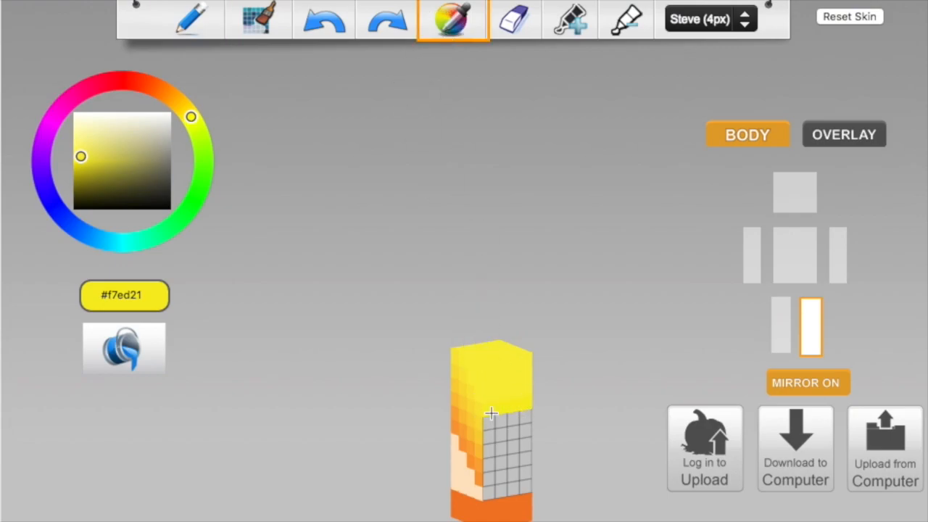
drag(419, 336, 457, 330)
click(459, 23)
click(502, 422)
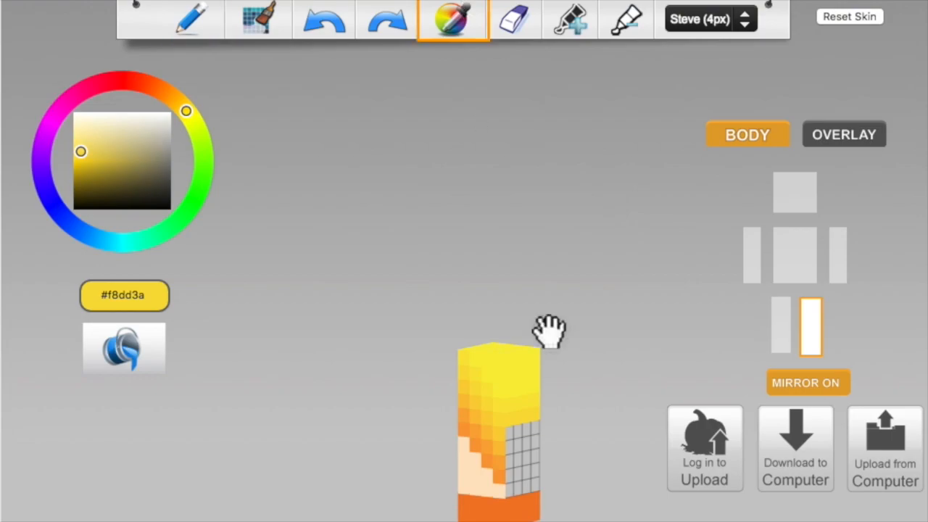
click(504, 435)
click(513, 470)
click(453, 20)
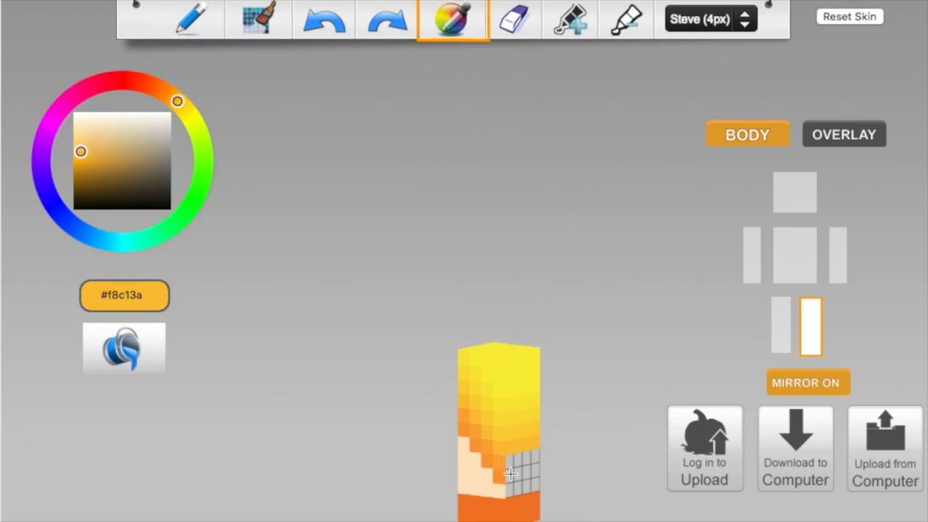
click(503, 461)
click(453, 20)
click(486, 478)
drag(575, 472, 392, 422)
mouse_move(441, 472)
mouse_down()
mouse_move(420, 429)
mouse_move(584, 471)
mouse_move(477, 422)
mouse_move(655, 423)
mouse_move(457, 440)
mouse_move(441, 464)
mouse_move(622, 369)
mouse_move(573, 375)
mouse_up()
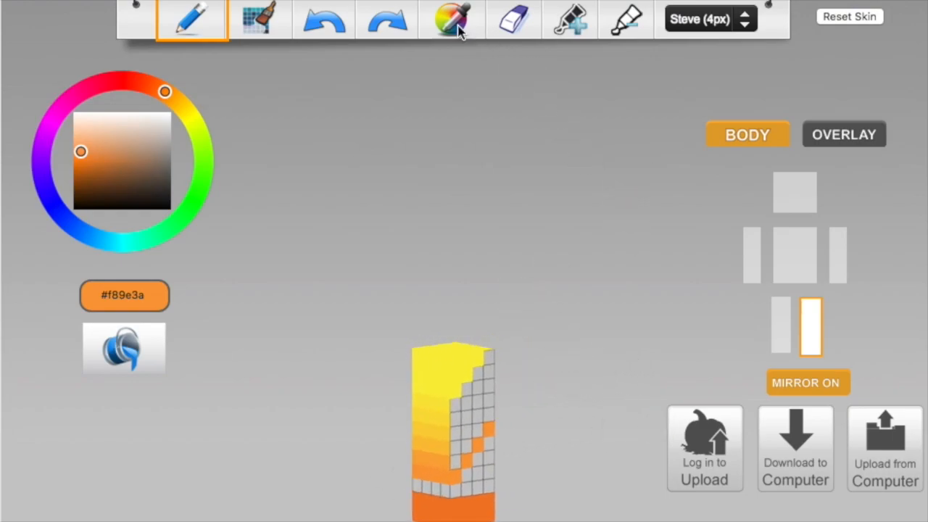
Step: Sample the outer side's shades and paint the matching stepped bands on the leg's back, including #f8e63a, #f8dd3a and #f8c13a
click(445, 407)
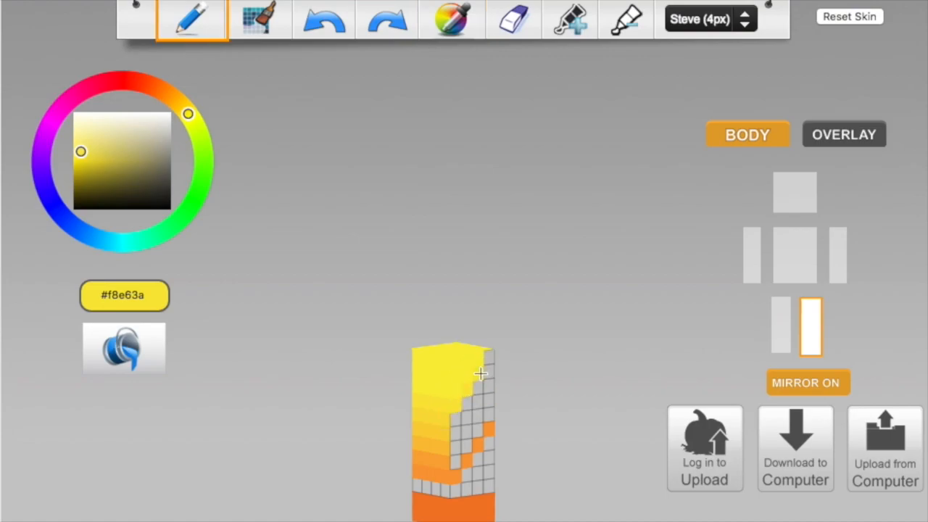
click(453, 19)
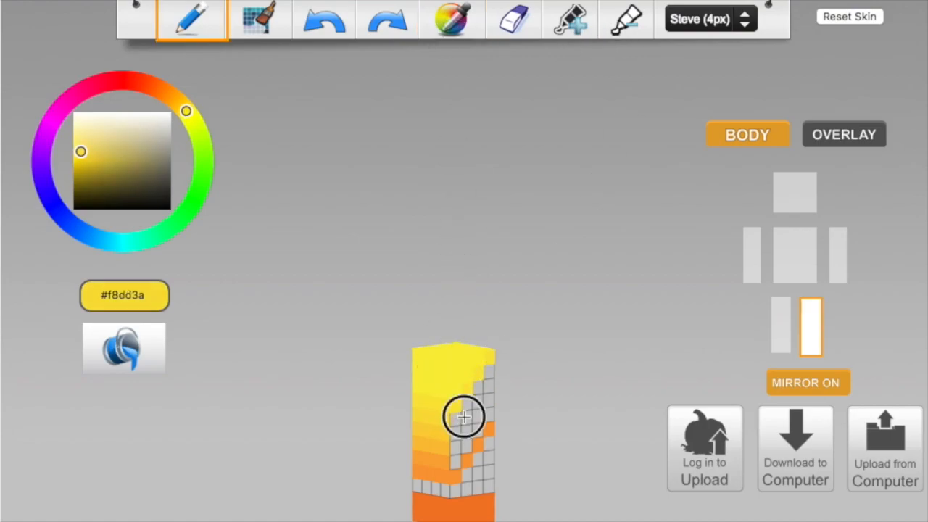
click(465, 31)
click(445, 434)
click(465, 29)
click(442, 446)
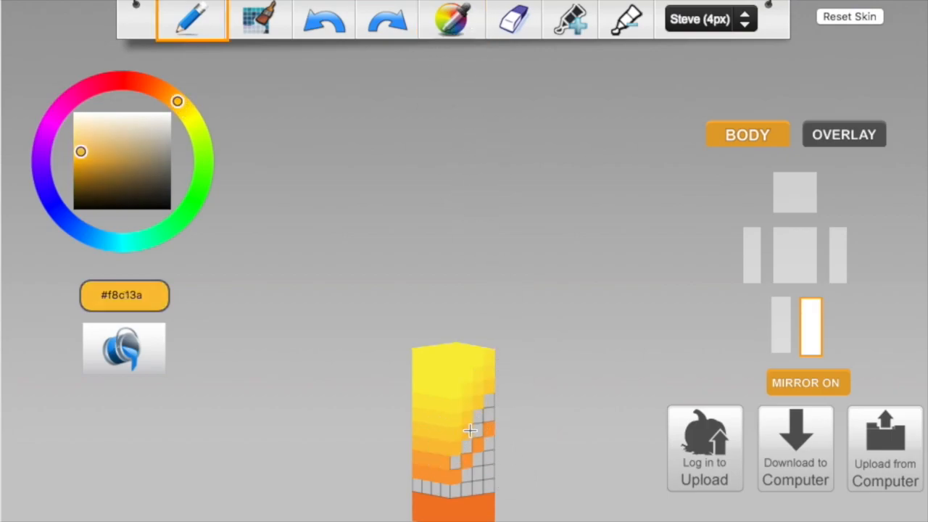
click(450, 32)
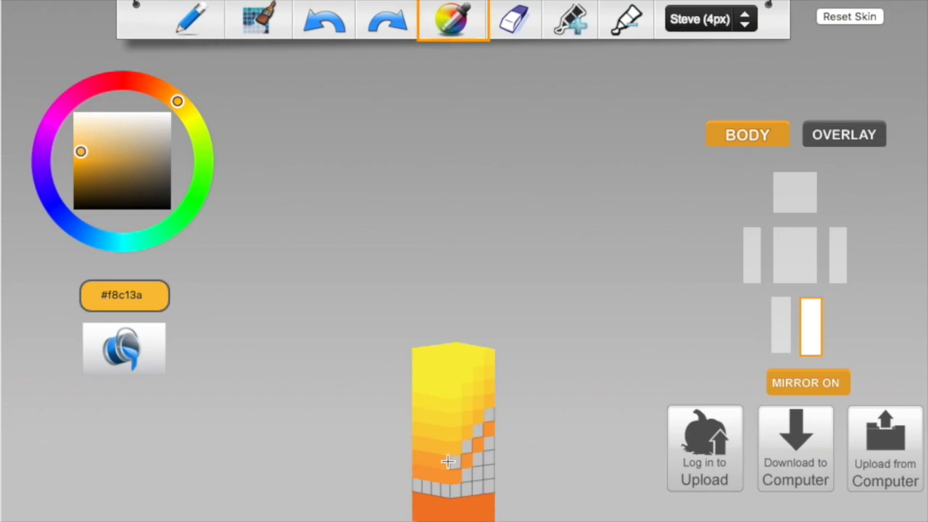
click(449, 462)
drag(492, 416, 432, 455)
Step: Paint the leg's inner side bands up to the top with shades sampled from the adjoining side, including #f8a93a and #f8e63a
drag(592, 434, 508, 434)
drag(459, 410, 496, 406)
drag(569, 395, 452, 404)
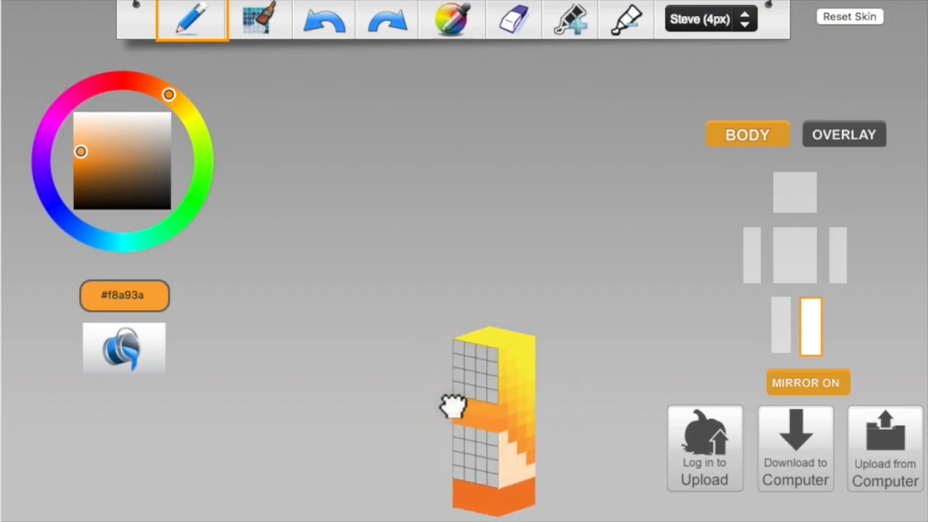
click(505, 410)
mouse_move(493, 394)
mouse_down()
mouse_move(457, 390)
mouse_move(457, 346)
mouse_up()
click(497, 382)
click(502, 365)
click(456, 22)
click(503, 352)
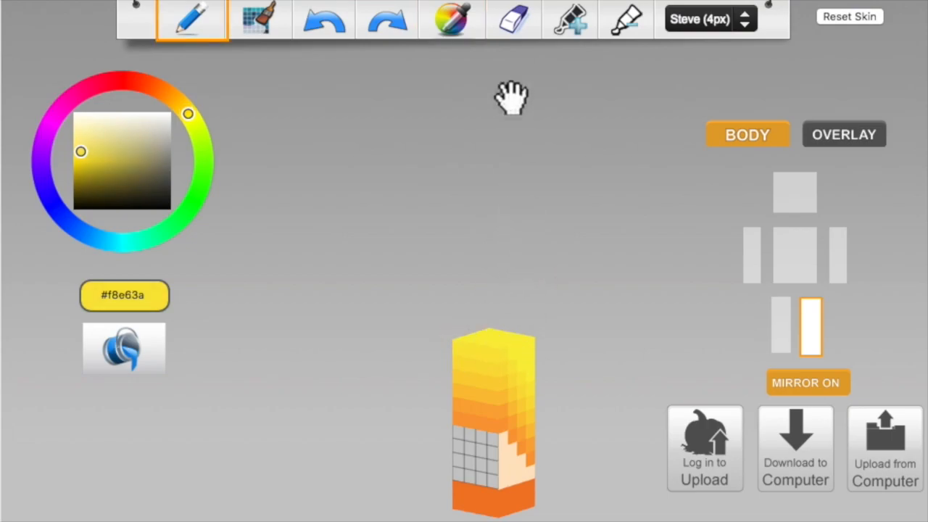
Step: Sample the skin tone #fee5c2 and fill the empty squares above the boot on the leg's inner side and back
click(462, 33)
click(503, 467)
mouse_move(484, 476)
mouse_down()
mouse_move(456, 451)
mouse_move(483, 460)
mouse_move(464, 450)
mouse_up()
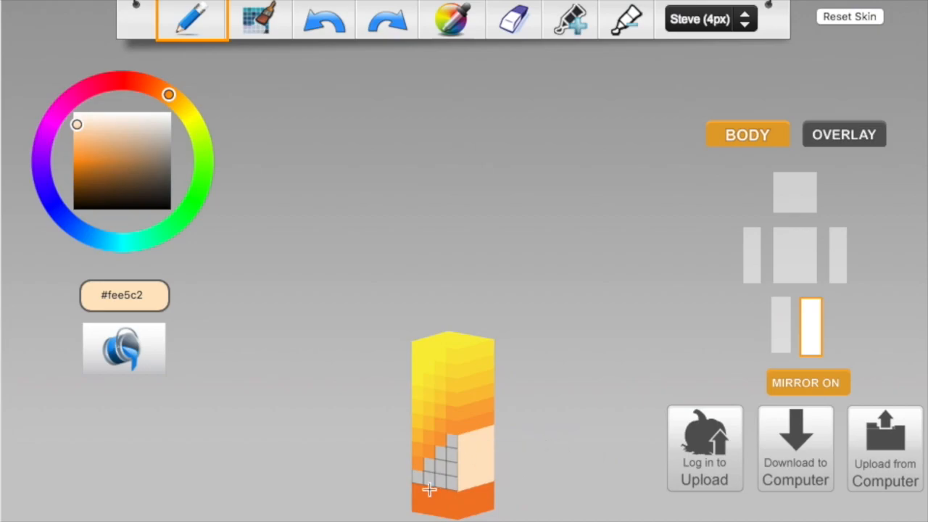
drag(429, 489, 402, 395)
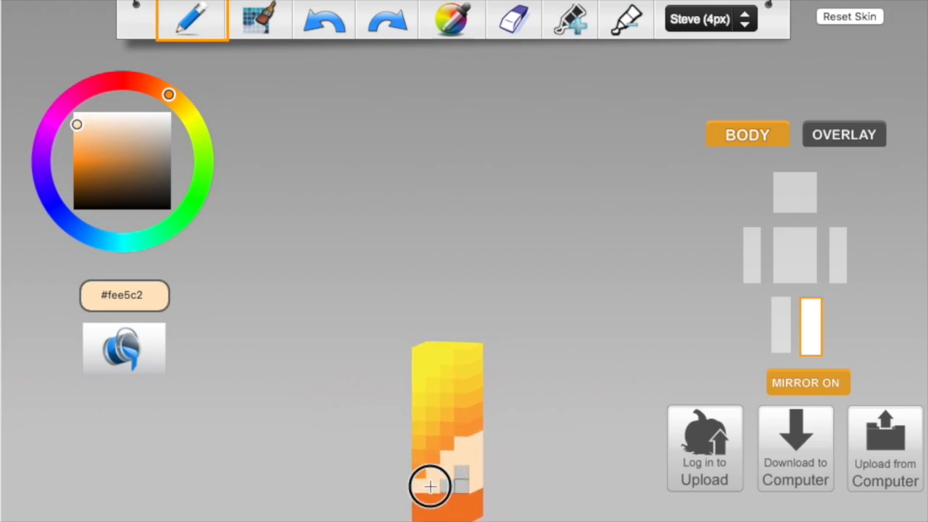
mouse_move(370, 452)
mouse_down()
mouse_move(495, 503)
mouse_move(437, 488)
mouse_move(613, 427)
mouse_move(584, 379)
mouse_up()
Step: Show the other leg, torso, both arms and head again so the whole skin is displayed
click(782, 330)
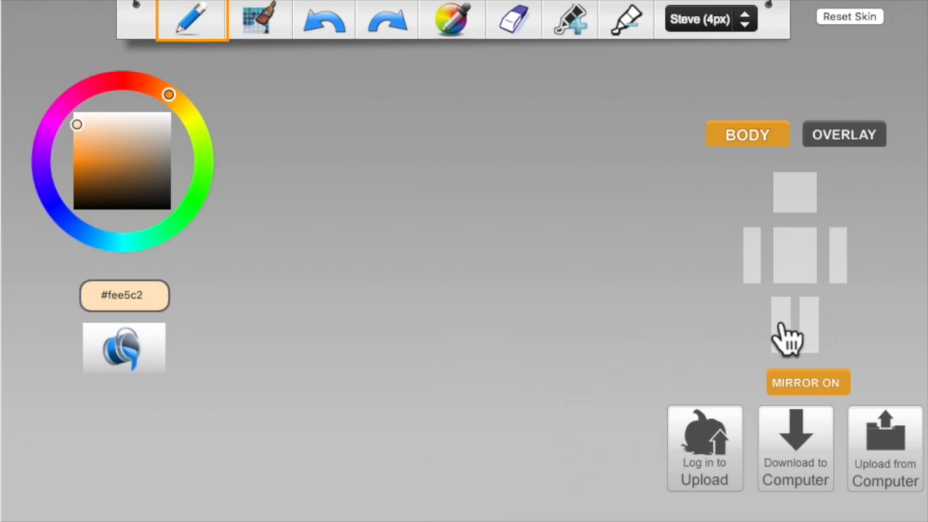
mouse_move(661, 380)
mouse_down()
mouse_move(563, 379)
mouse_move(341, 403)
mouse_move(617, 398)
mouse_move(666, 387)
mouse_up()
click(806, 326)
click(798, 272)
click(754, 268)
click(838, 258)
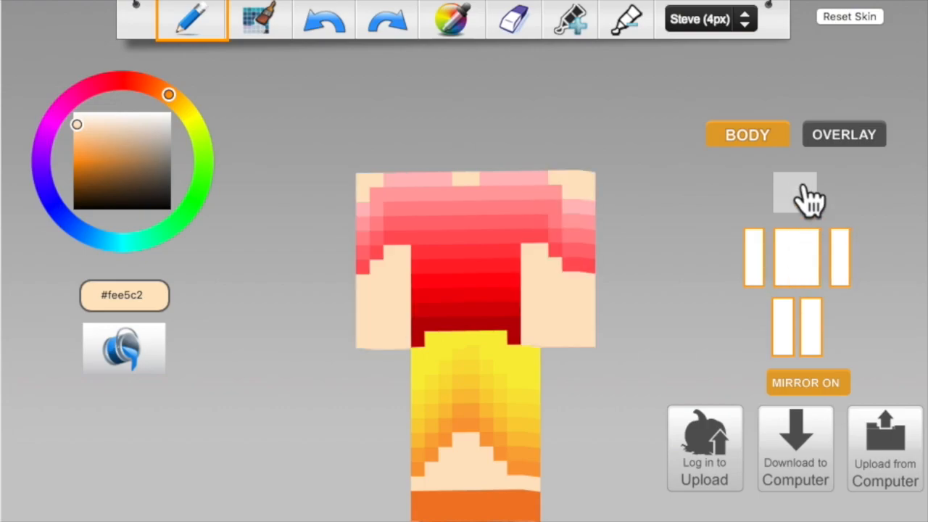
click(797, 194)
Step: Set the colour to black (#000000) and paint two two-pixel-wide hair ties along the top of the torso's back
click(464, 14)
click(493, 81)
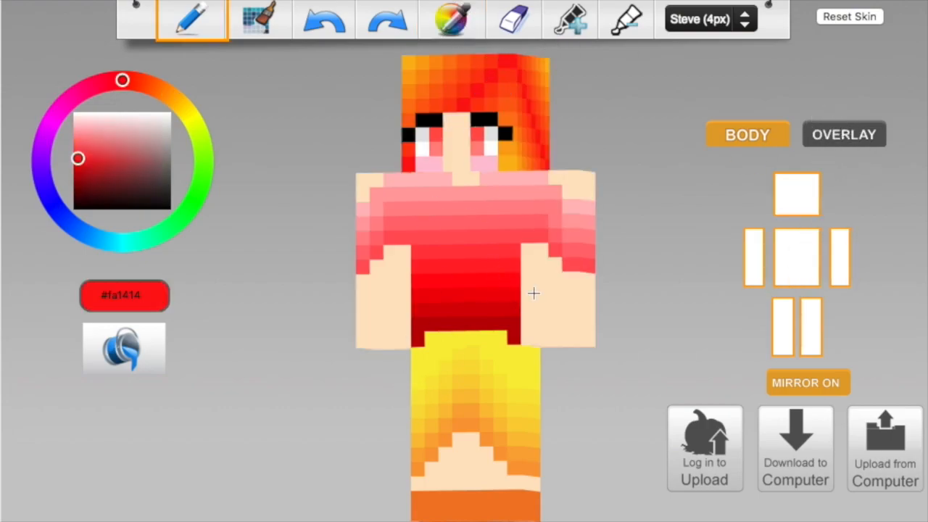
click(169, 208)
drag(635, 206, 662, 216)
drag(634, 174, 381, 200)
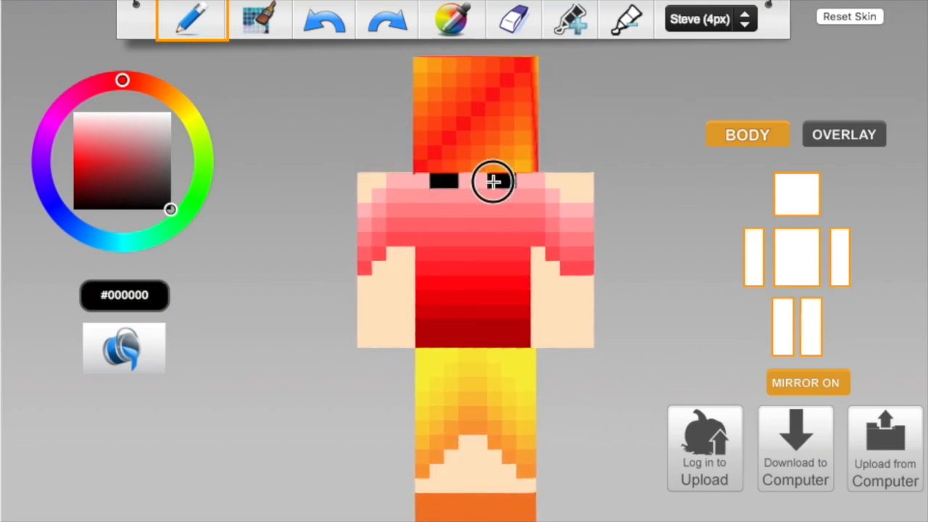
Step: Paint the first three rows of two hair strands below the ties, using hair shades #fa1414, #fa3a14 and #fa4d14
click(454, 22)
click(524, 66)
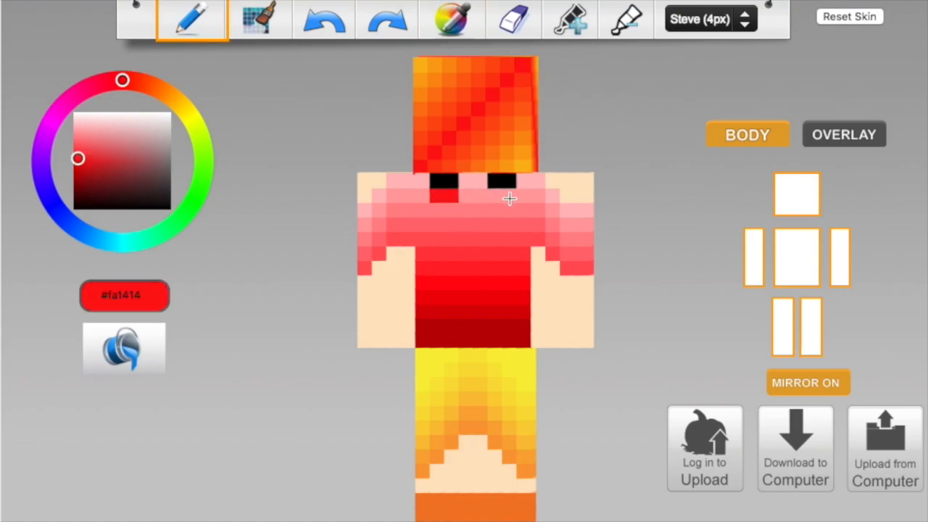
click(454, 22)
click(522, 63)
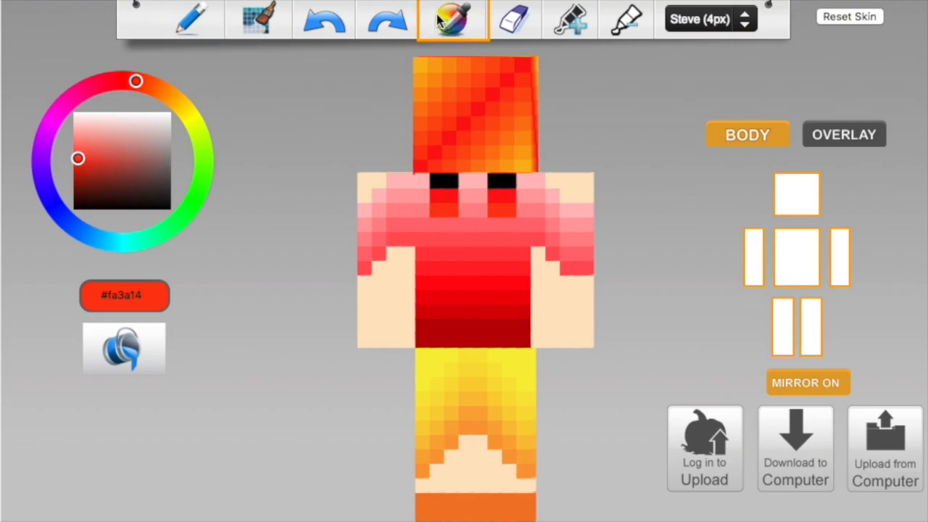
click(495, 67)
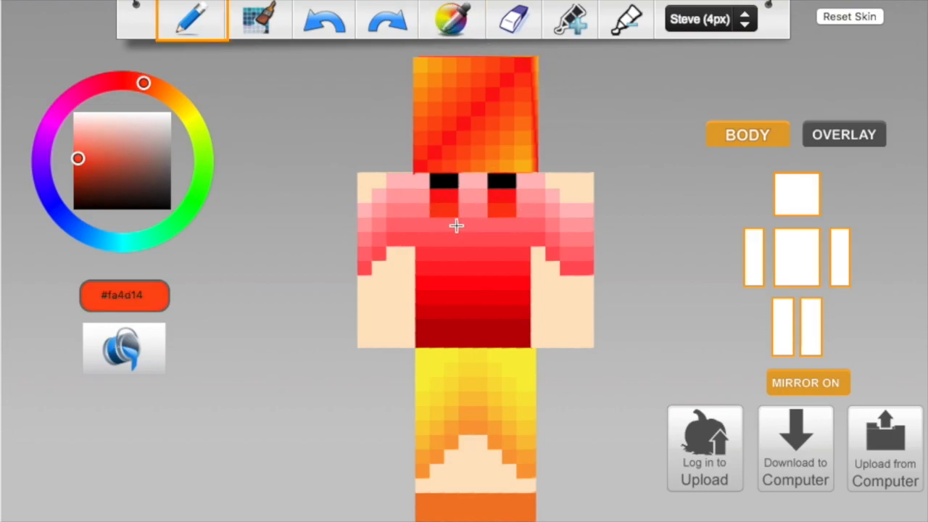
click(453, 229)
Step: Extend both hair strands down the back by three rows, using sampled hair shades #fa6214, #fa7714 and #fa9014
click(452, 16)
click(483, 65)
click(505, 240)
click(447, 240)
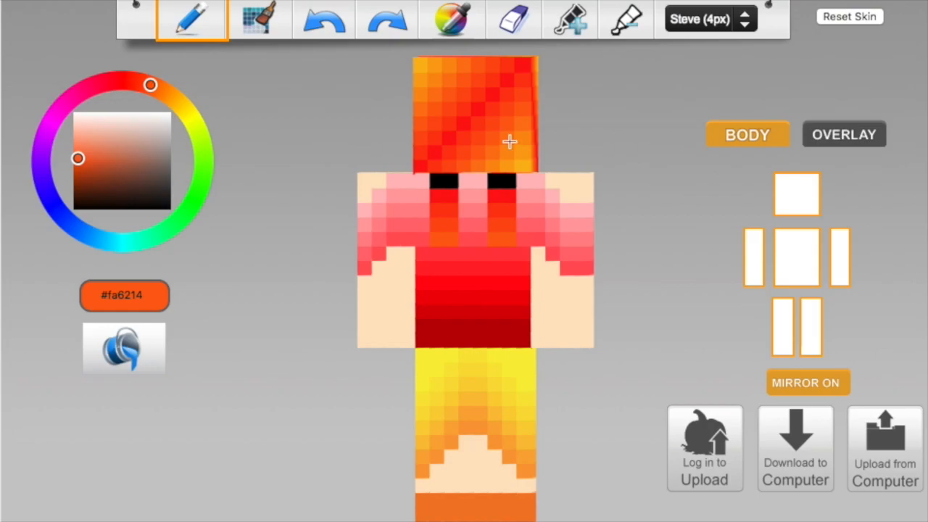
click(455, 26)
click(465, 68)
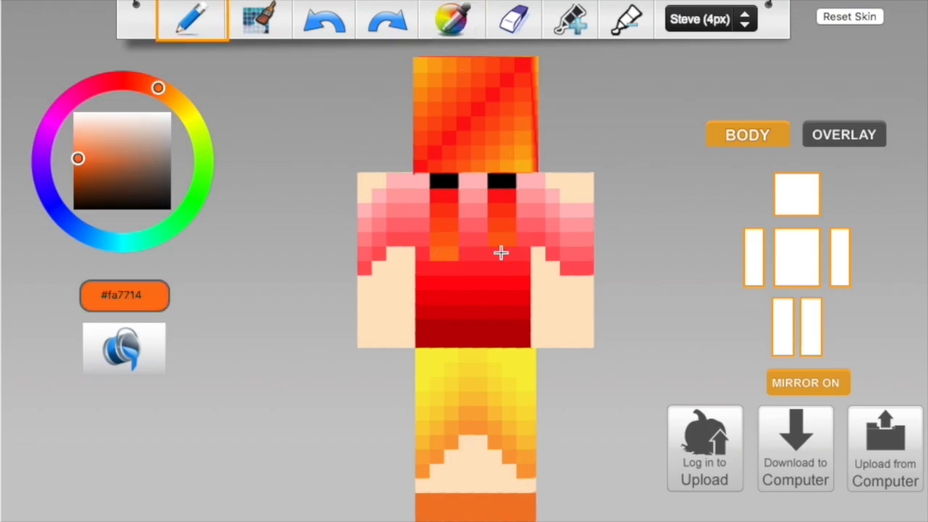
click(457, 20)
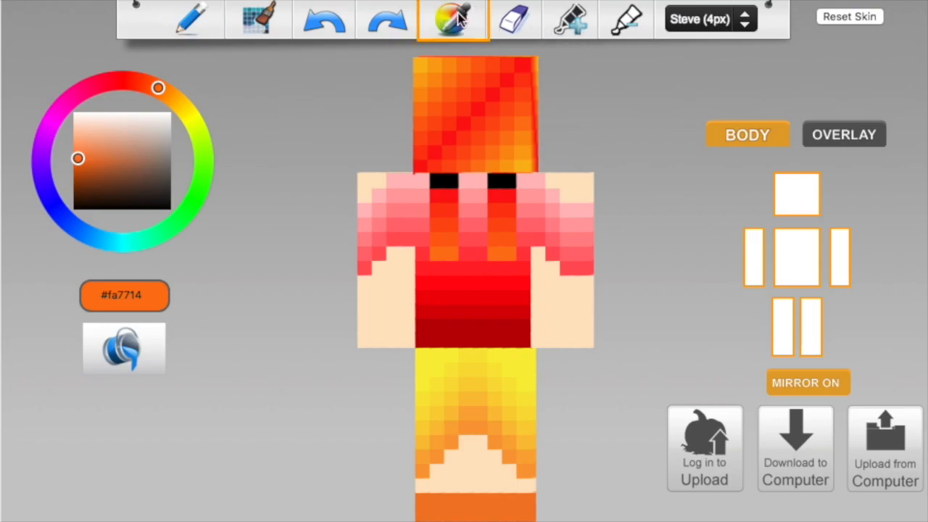
click(454, 67)
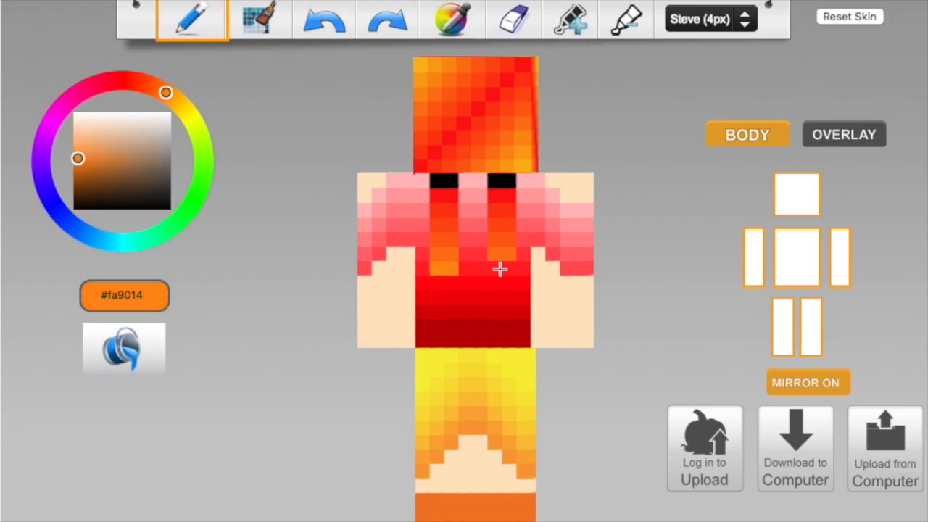
Step: Sample #faa414 and #fa9014 from the hair and paint squares at the lower end of the first strand
click(458, 11)
click(445, 60)
click(452, 287)
click(461, 13)
click(435, 67)
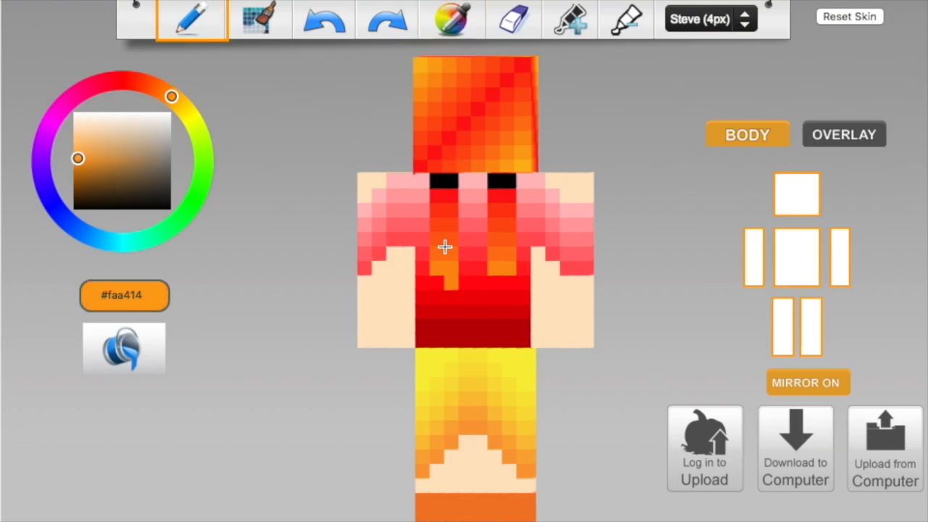
click(452, 20)
click(456, 68)
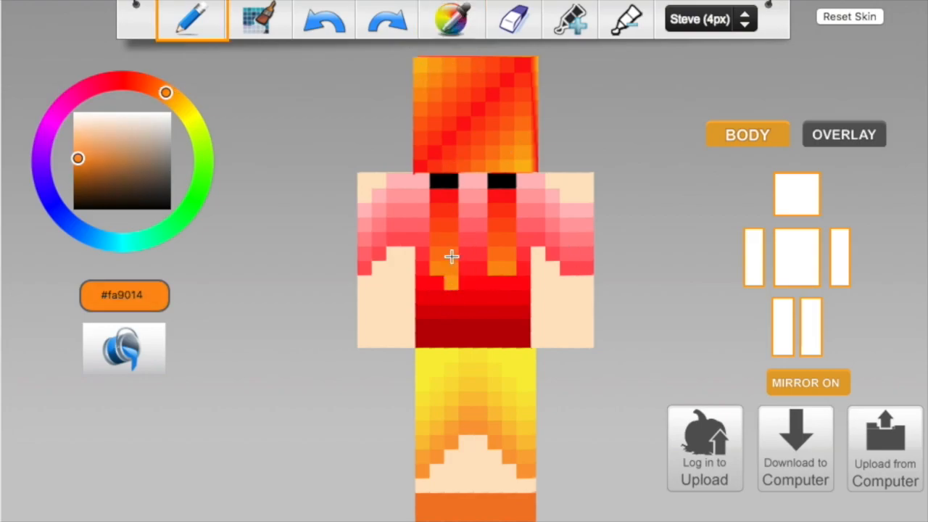
click(464, 283)
Step: Sample #faa414 from the hair and paint the seventh row of both strands with it
click(456, 22)
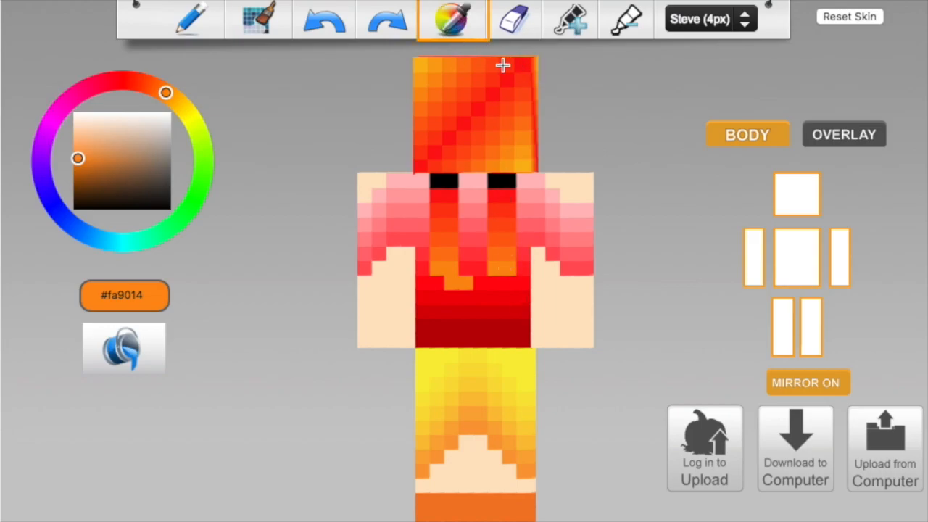
click(429, 68)
click(440, 284)
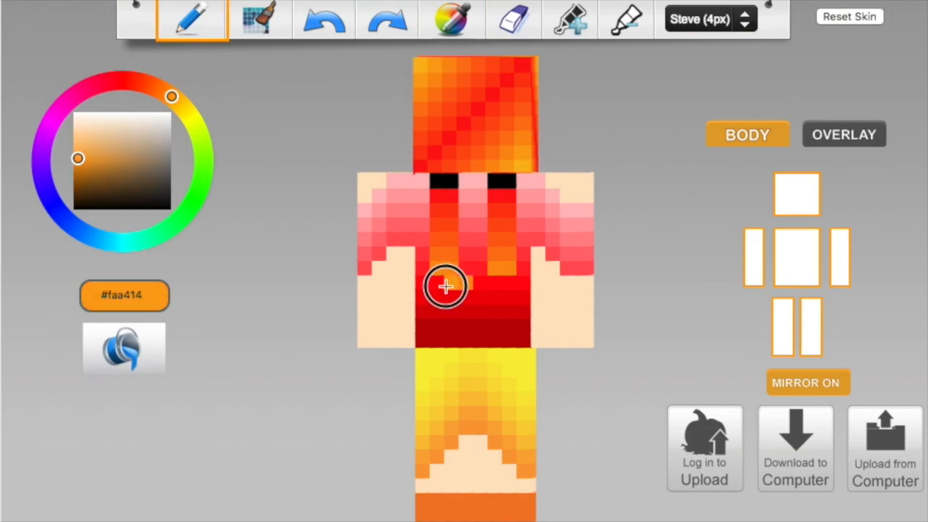
click(493, 285)
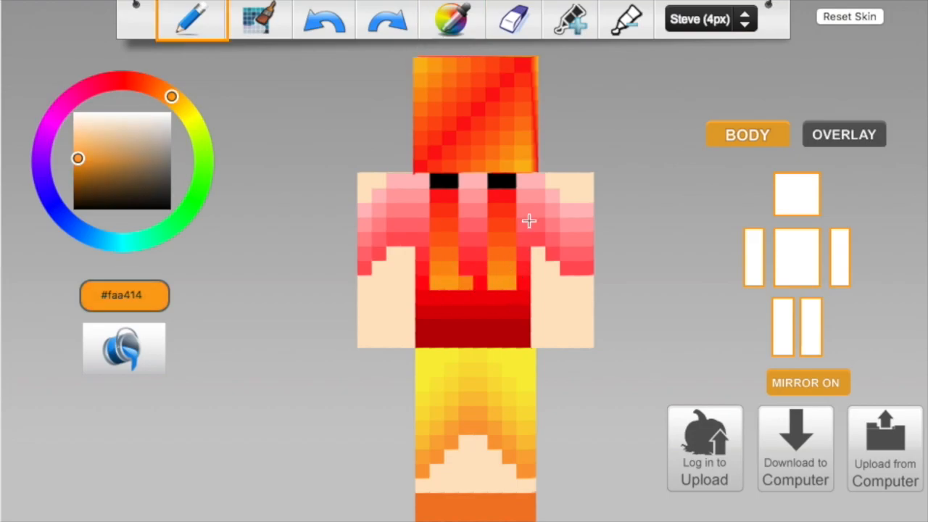
Step: Add a #fab914 square below each hair strand and repaint the stray square beside the first strand in shirt red #ff070f
click(461, 22)
click(528, 167)
click(451, 297)
click(494, 297)
click(469, 34)
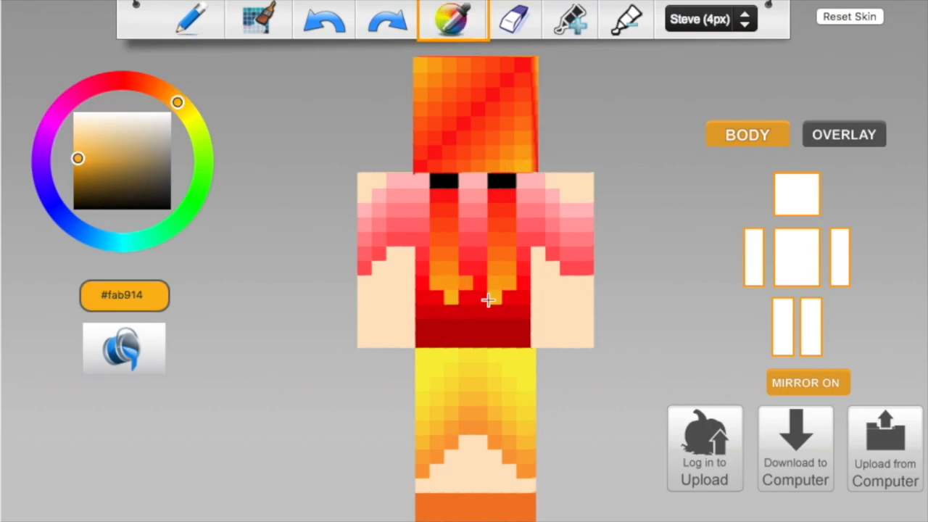
click(469, 282)
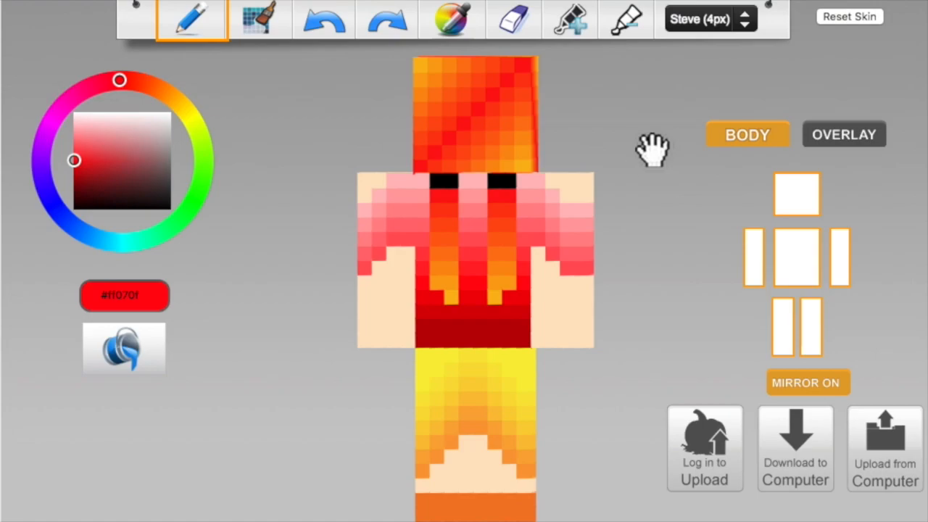
Step: Show the overlay and paint two-row #000000 bands across the front of both lower arms
drag(654, 235, 393, 223)
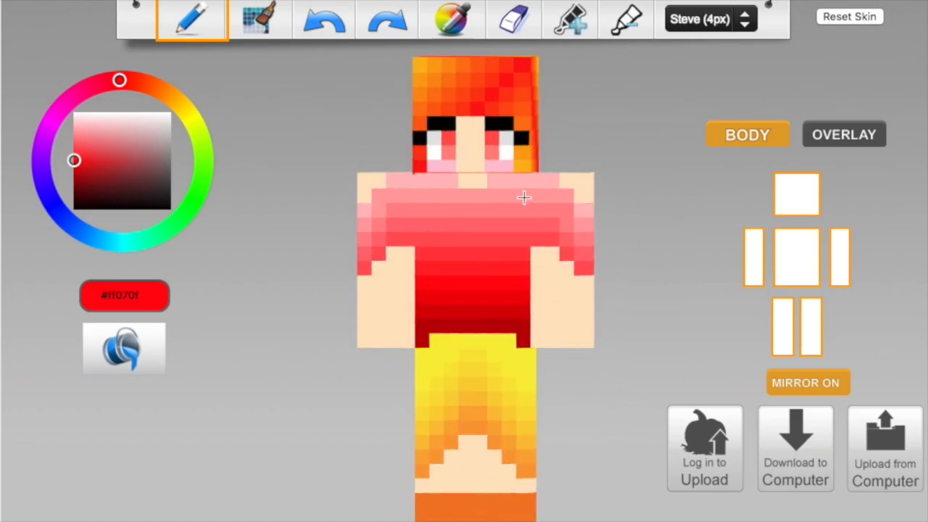
click(869, 142)
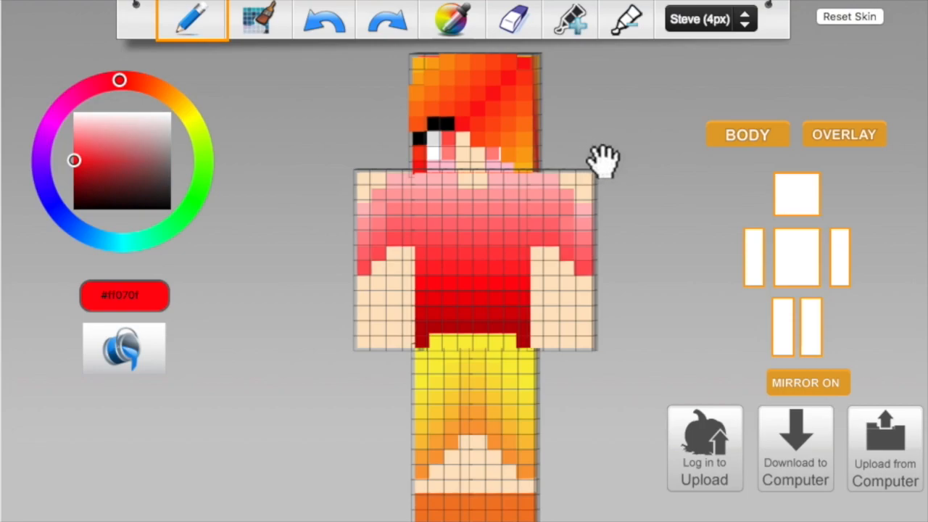
drag(130, 168, 171, 210)
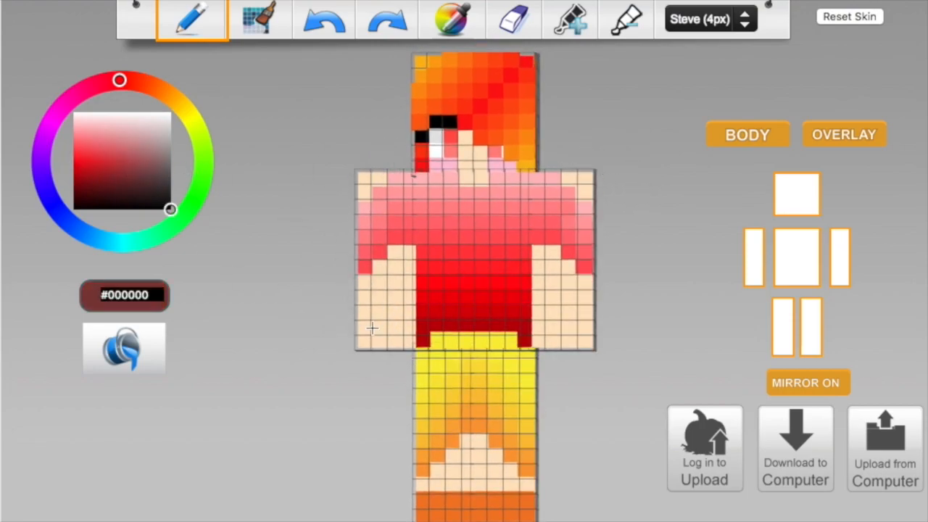
mouse_move(366, 312)
mouse_down()
mouse_move(377, 325)
mouse_move(411, 319)
mouse_up()
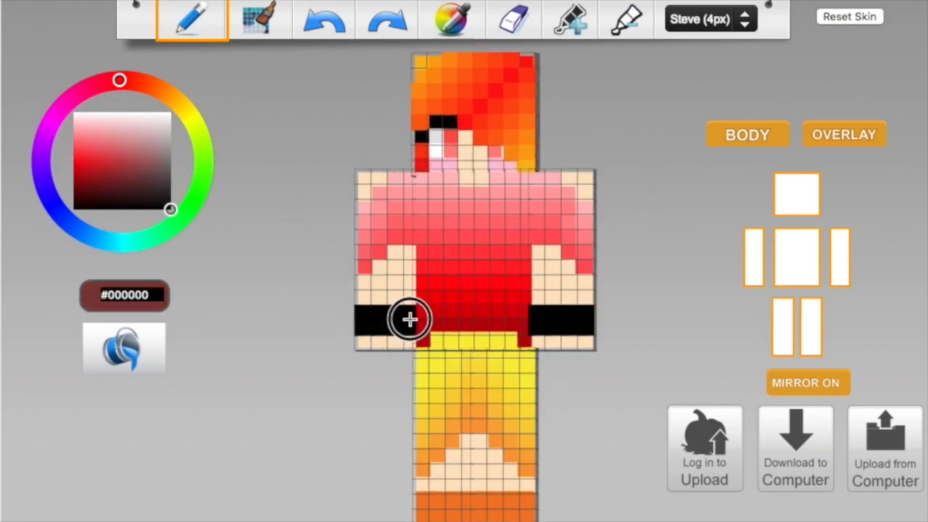
Step: Isolate the two arms and extend the black gloves around their sides and down to the hands
click(813, 260)
click(782, 303)
click(809, 318)
mouse_move(397, 342)
mouse_down()
mouse_move(366, 344)
mouse_move(445, 317)
mouse_move(437, 341)
mouse_up()
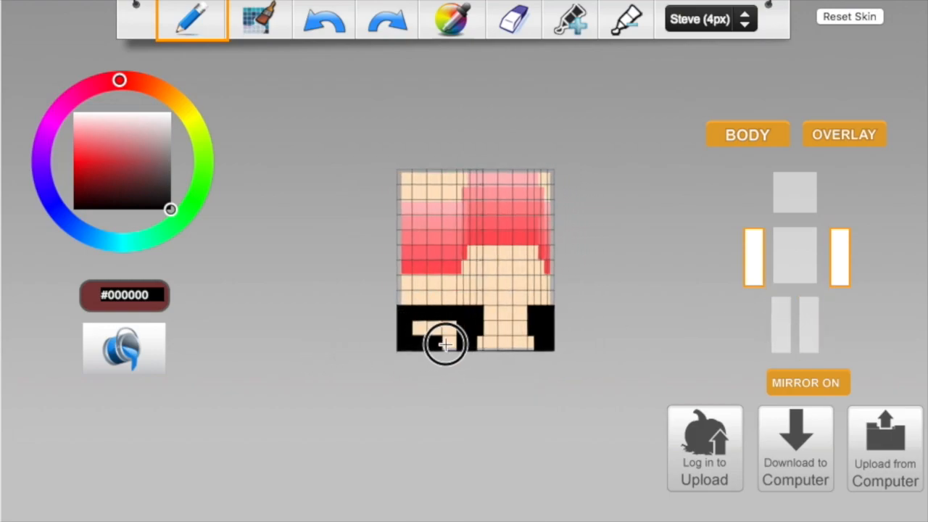
drag(362, 341, 563, 352)
drag(377, 317, 449, 344)
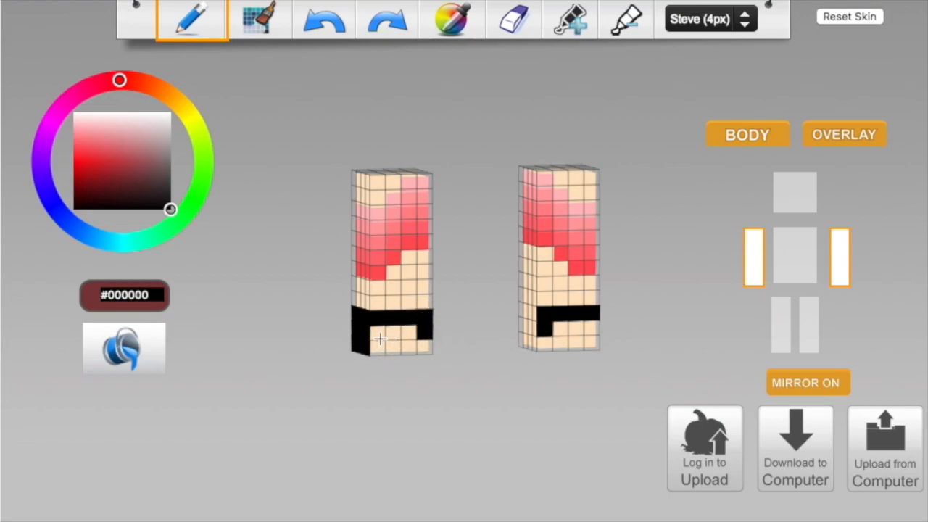
Step: Isolate a single arm and fill the remaining squares of its lower three rows with black
click(832, 259)
mouse_move(560, 331)
mouse_down()
mouse_move(573, 344)
mouse_move(543, 339)
mouse_up()
mouse_move(463, 329)
mouse_down()
mouse_move(514, 314)
mouse_move(471, 313)
mouse_move(514, 332)
mouse_move(490, 338)
mouse_move(515, 319)
mouse_move(576, 318)
mouse_move(589, 276)
mouse_up()
mouse_move(400, 304)
mouse_down()
mouse_move(383, 311)
mouse_move(377, 350)
mouse_move(423, 341)
mouse_move(389, 325)
mouse_move(400, 323)
mouse_up()
mouse_move(488, 385)
mouse_down()
mouse_move(338, 414)
mouse_move(499, 472)
mouse_up()
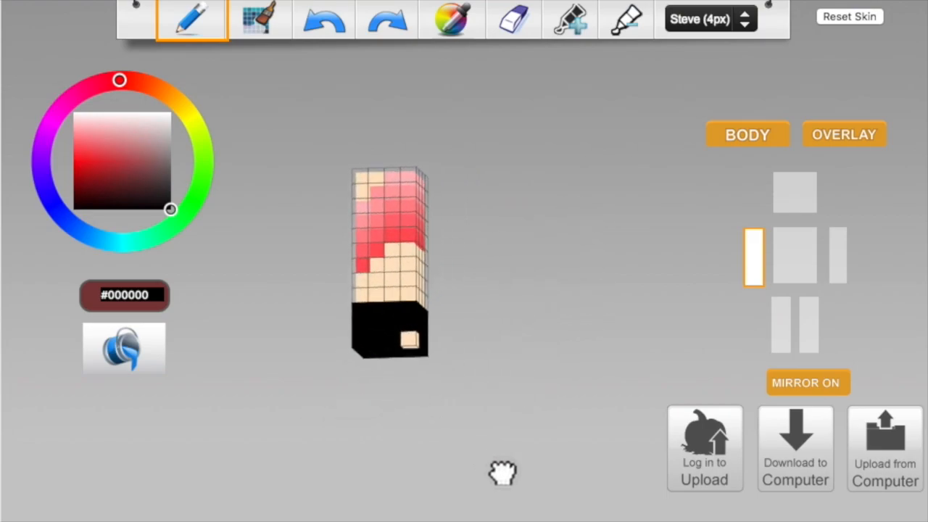
Step: Show all body parts again and erase the top row of the black gloves on the front of both arms
click(840, 265)
click(793, 270)
click(784, 324)
click(806, 326)
click(804, 200)
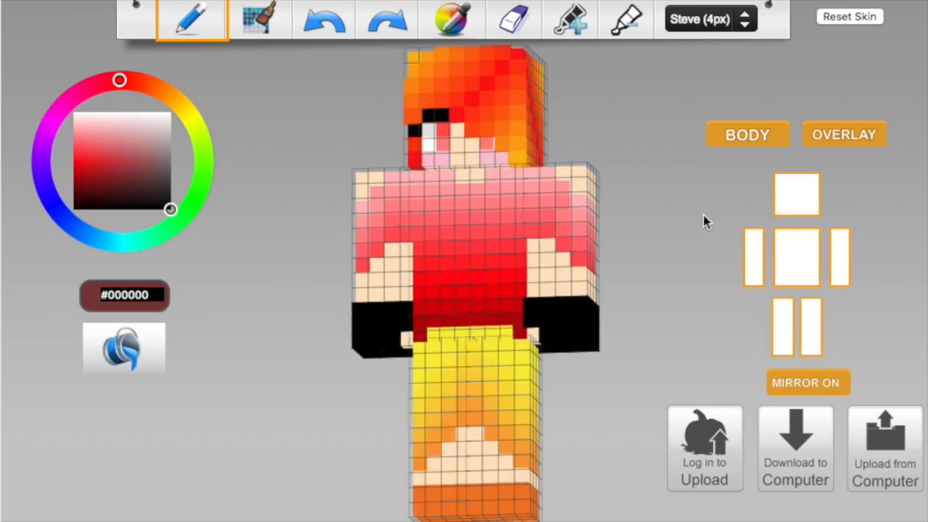
click(513, 20)
drag(529, 303, 594, 305)
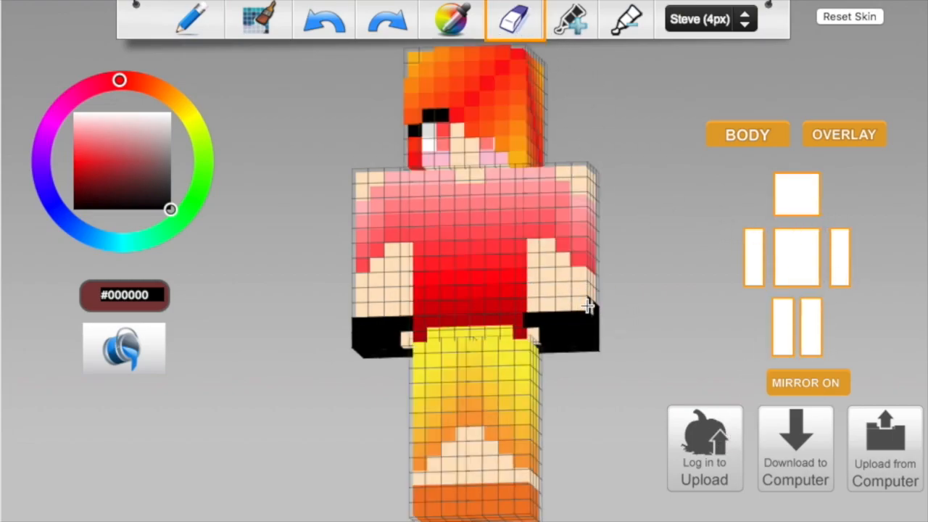
click(453, 19)
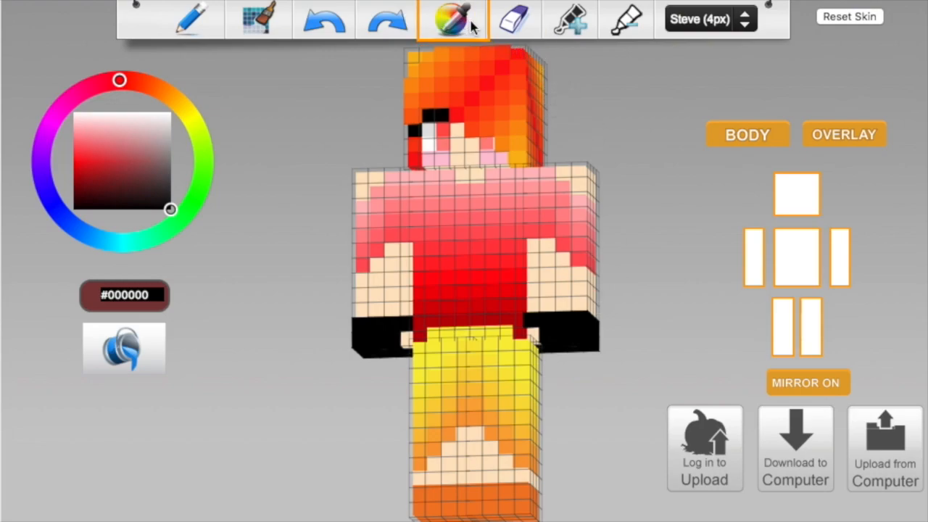
click(560, 326)
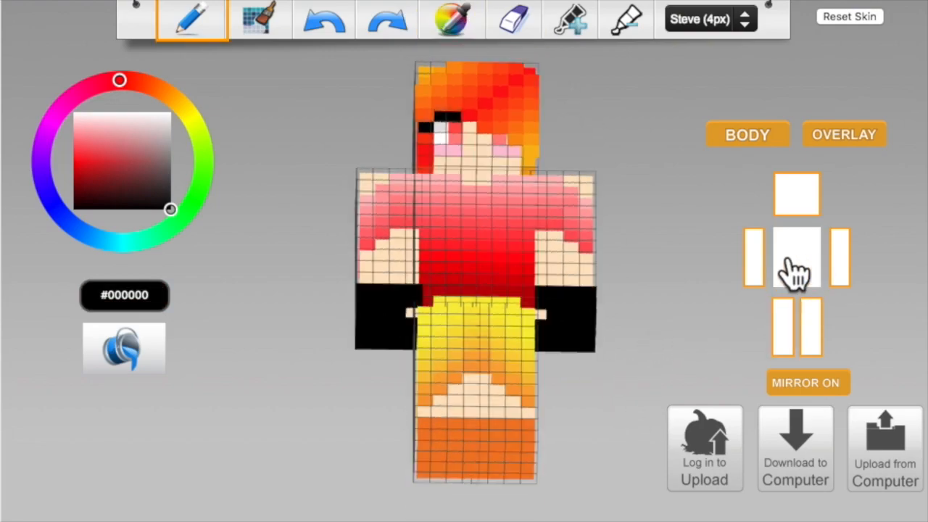
Step: Isolate both arms, fill the gloves' inner gaps with black and erase the leftover top row on the remaining sides
click(798, 261)
drag(627, 393, 638, 420)
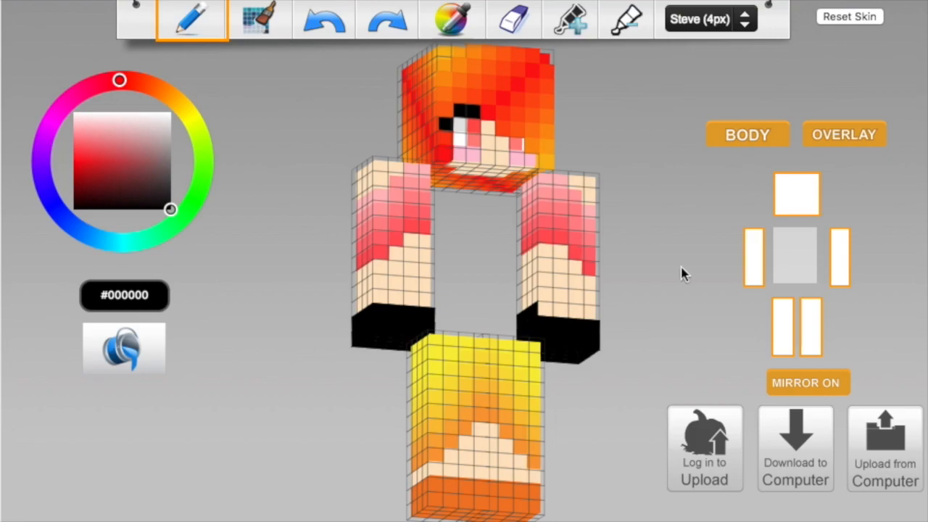
click(796, 194)
click(782, 326)
click(810, 326)
click(509, 25)
click(525, 310)
drag(659, 289, 508, 303)
drag(461, 320, 481, 320)
mouse_move(478, 375)
mouse_down()
mouse_move(602, 367)
mouse_move(598, 391)
mouse_move(674, 338)
mouse_up()
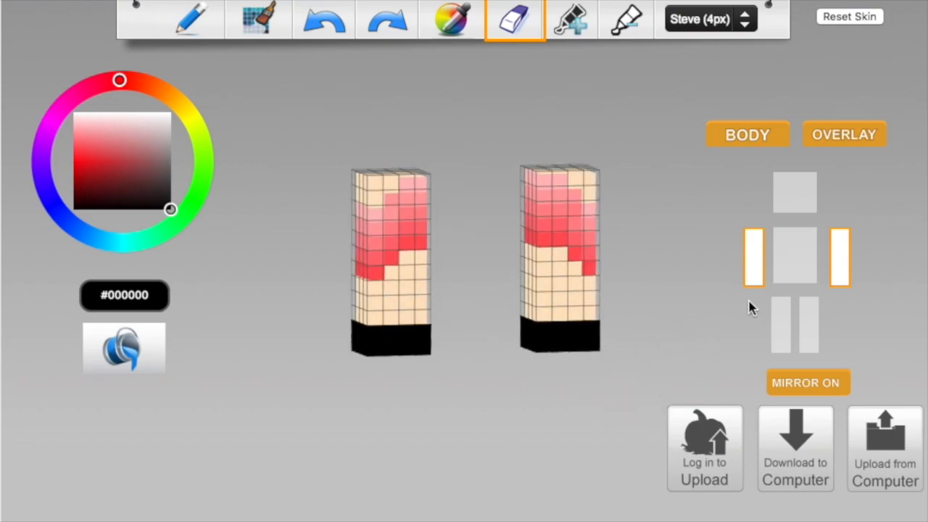
mouse_move(513, 503)
mouse_down()
mouse_move(561, 334)
mouse_move(534, 337)
mouse_move(534, 352)
mouse_move(507, 300)
mouse_up()
mouse_move(545, 258)
mouse_down()
mouse_move(580, 262)
mouse_move(577, 290)
mouse_move(562, 309)
mouse_move(543, 298)
mouse_move(558, 277)
mouse_move(558, 293)
mouse_move(527, 305)
mouse_up()
Step: Show the head, torso, arms and both legs again
click(757, 268)
click(801, 209)
click(796, 254)
click(785, 325)
click(807, 326)
drag(692, 173, 653, 283)
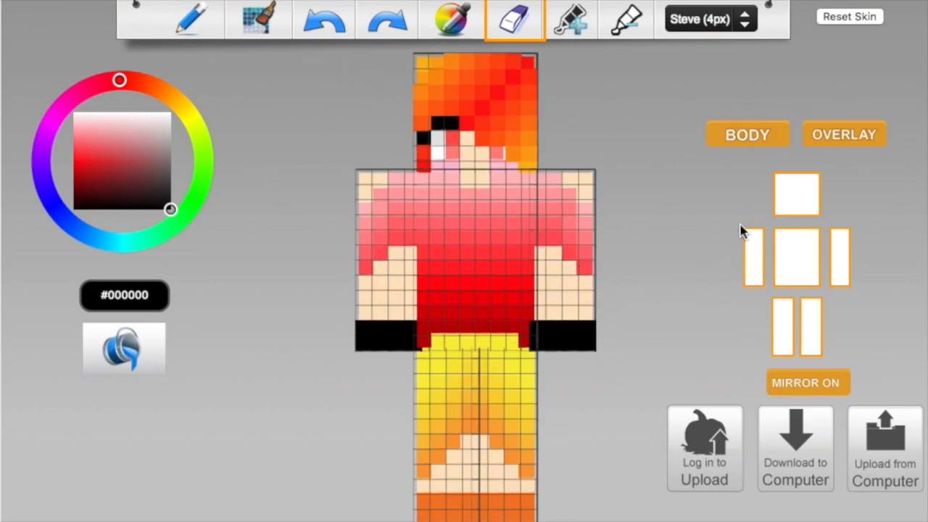
drag(627, 217, 692, 201)
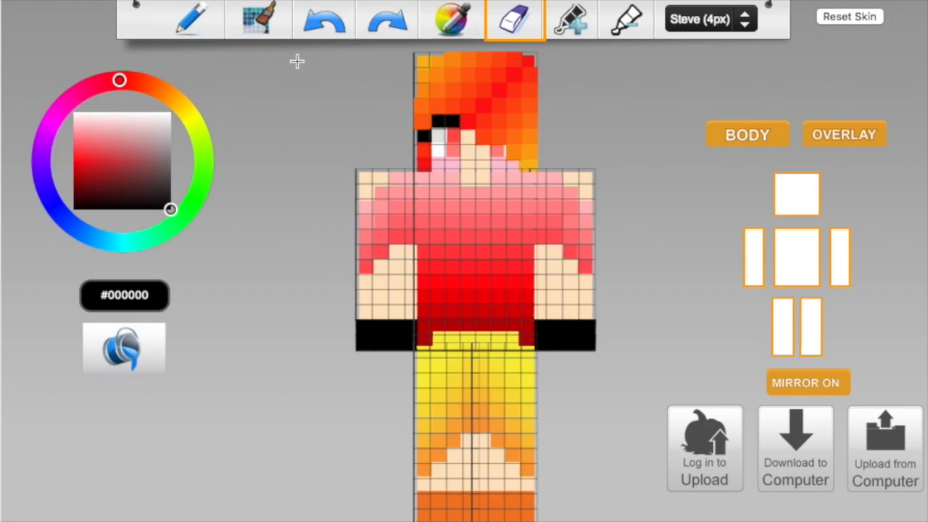
click(192, 21)
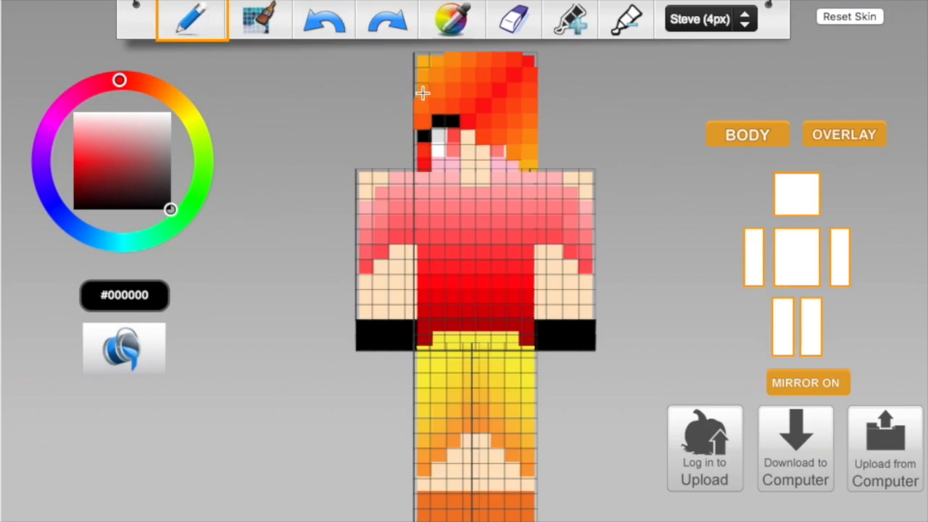
mouse_move(425, 89)
mouse_down()
mouse_move(419, 101)
mouse_move(423, 91)
mouse_up()
click(451, 19)
click(432, 99)
click(424, 104)
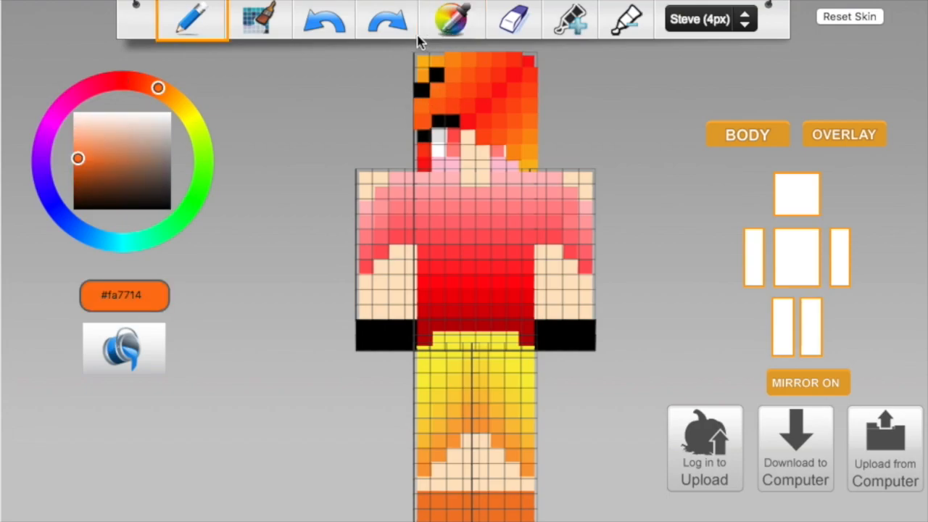
drag(163, 133, 232, 234)
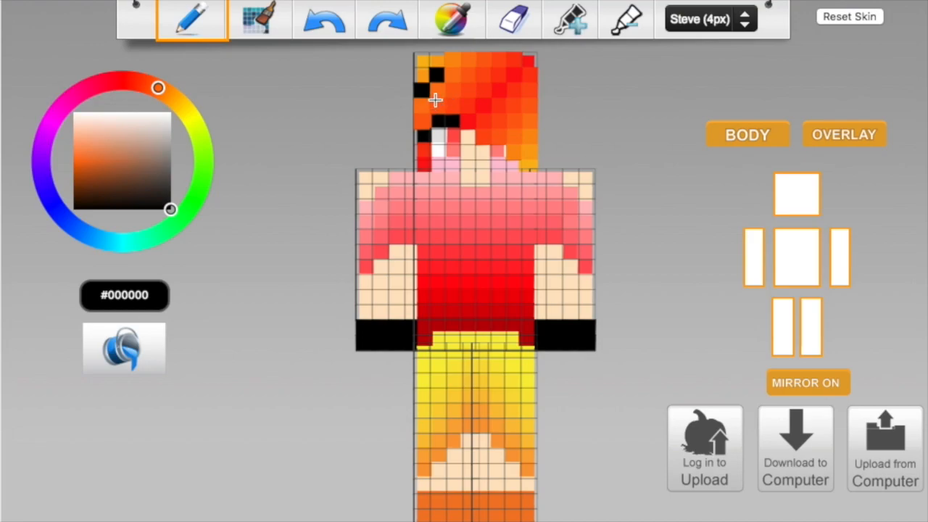
click(452, 20)
click(435, 75)
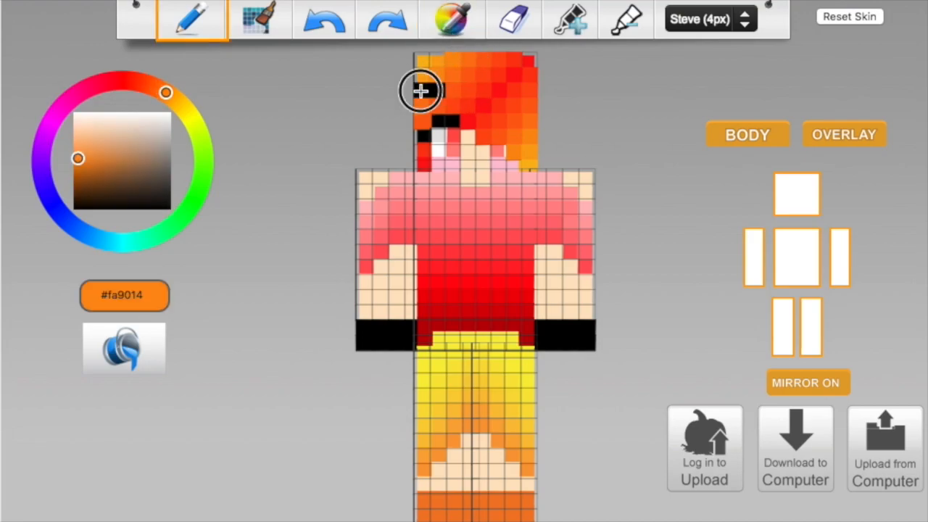
click(511, 20)
click(456, 28)
click(449, 73)
click(437, 90)
Step: Set the colour to #000000 and paint a diagonal bow of black squares on the front hair above the face
drag(169, 163, 223, 258)
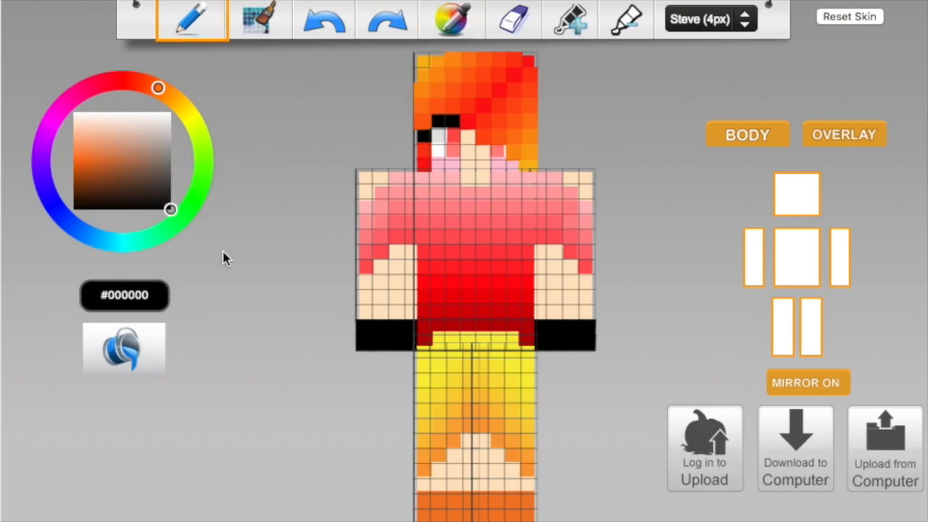
mouse_move(497, 120)
mouse_down()
mouse_move(500, 107)
mouse_move(476, 89)
mouse_move(481, 81)
mouse_up()
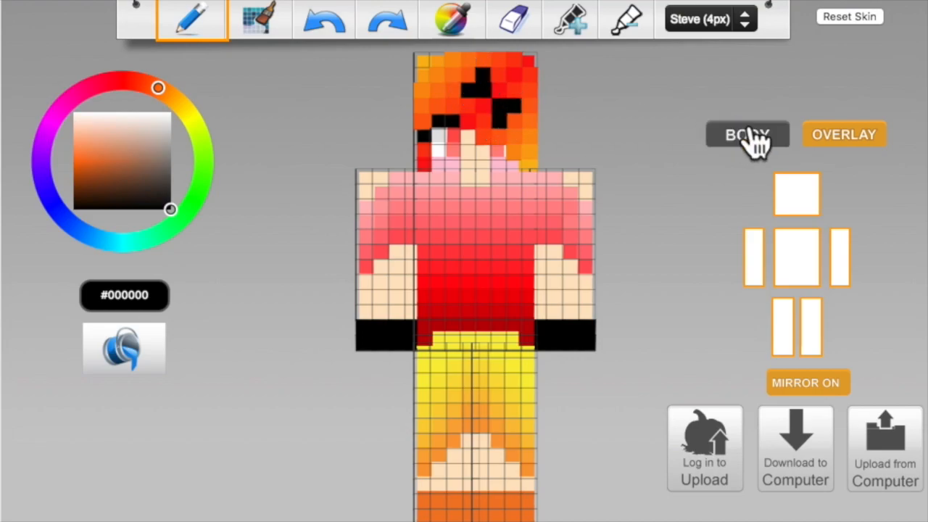